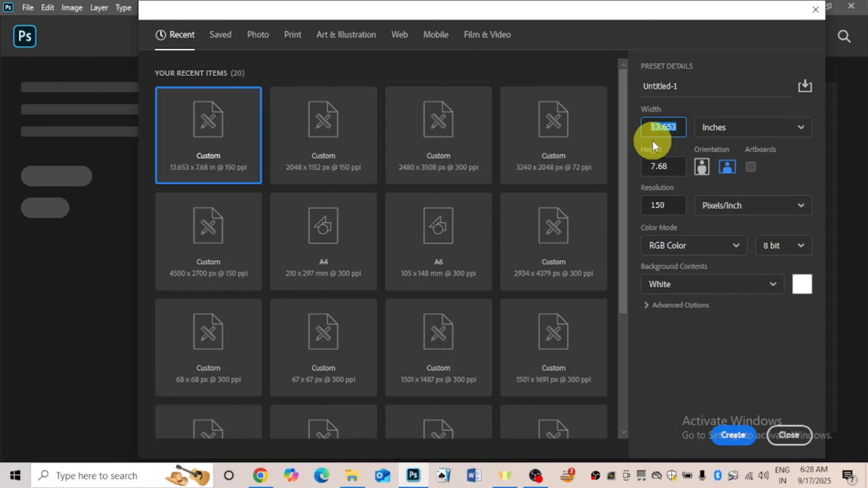
Create a new RGB document 5 inches wide and 4.9 inches high at 300 pixels/inch with a white background
click(659, 165)
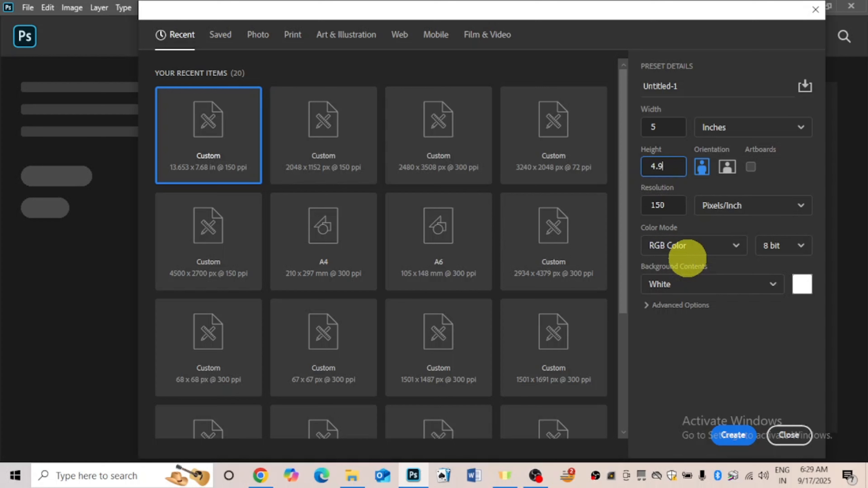
click(648, 205)
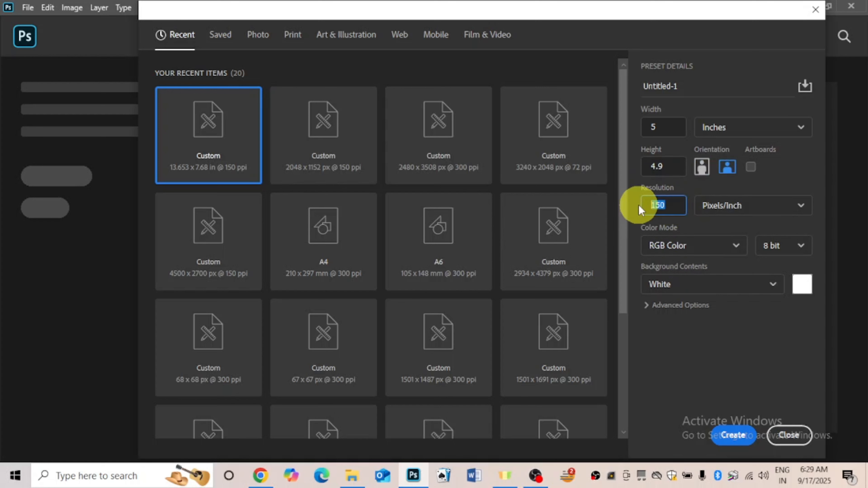
text(3)
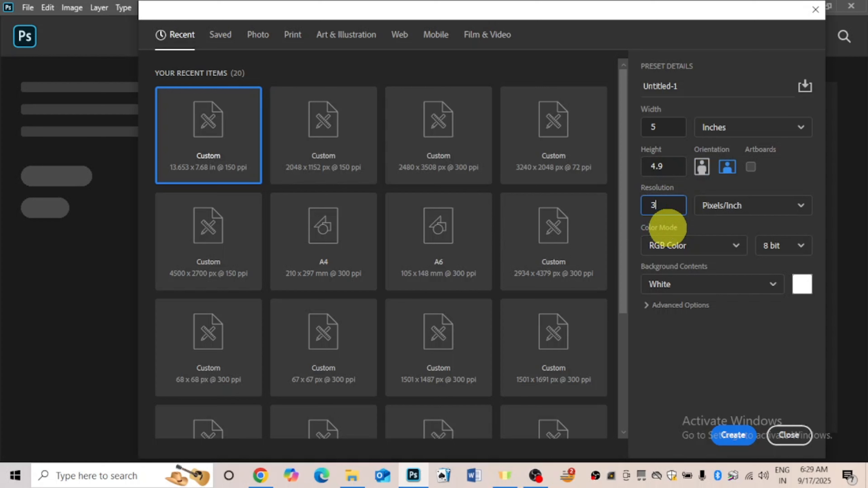
text(00)
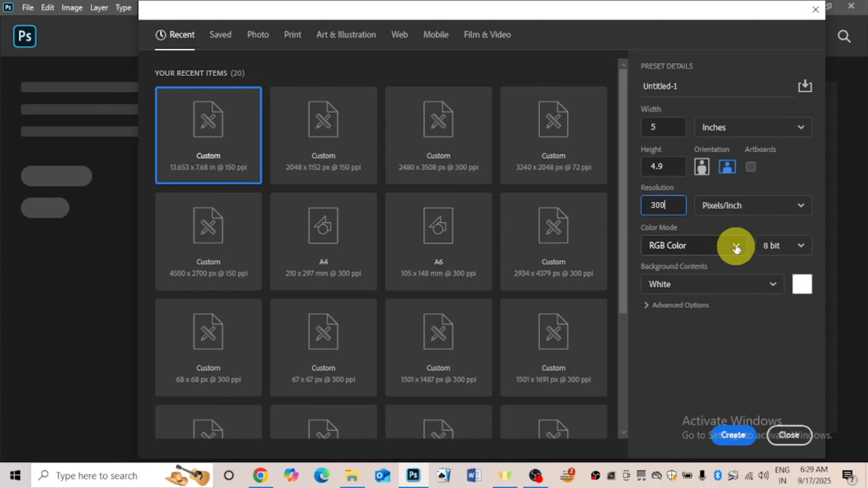
click(728, 244)
click(675, 316)
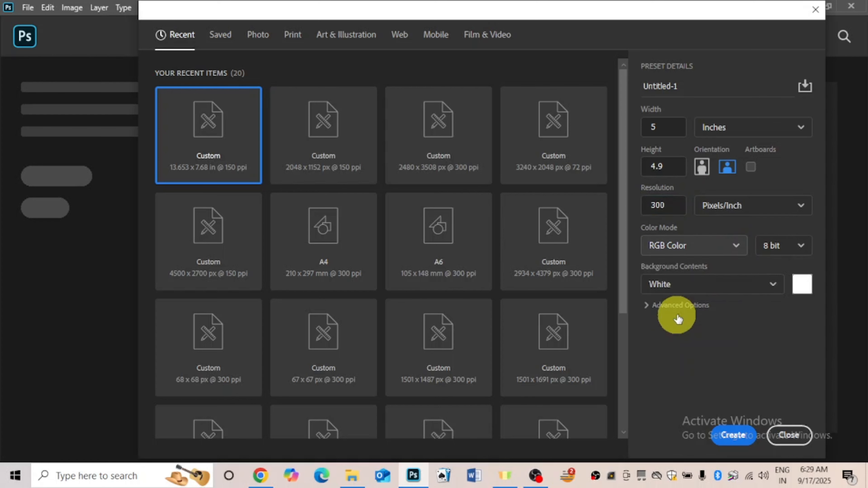
click(732, 434)
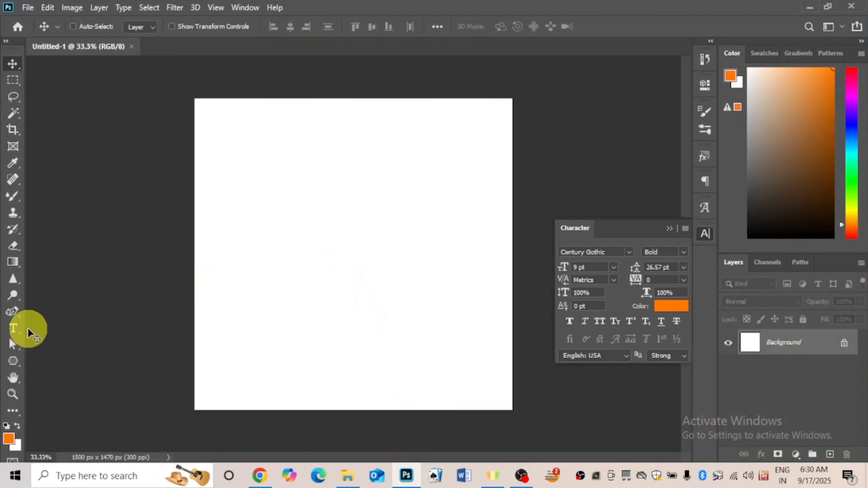
Start a text layer in the upper part of the canvas using the ABTT Debangi font at 36 pt
click(13, 329)
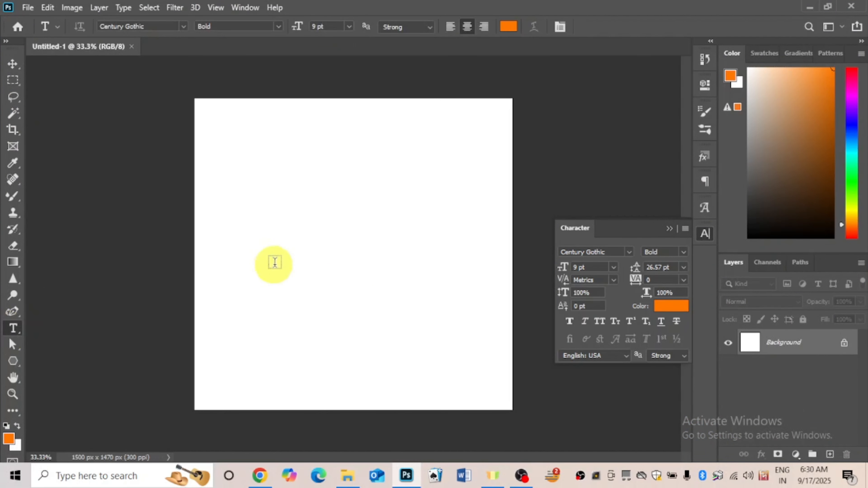
click(321, 178)
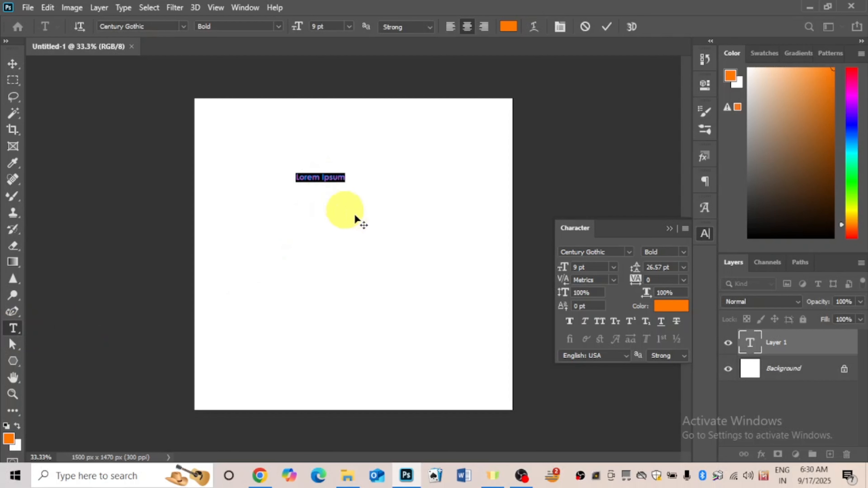
click(630, 253)
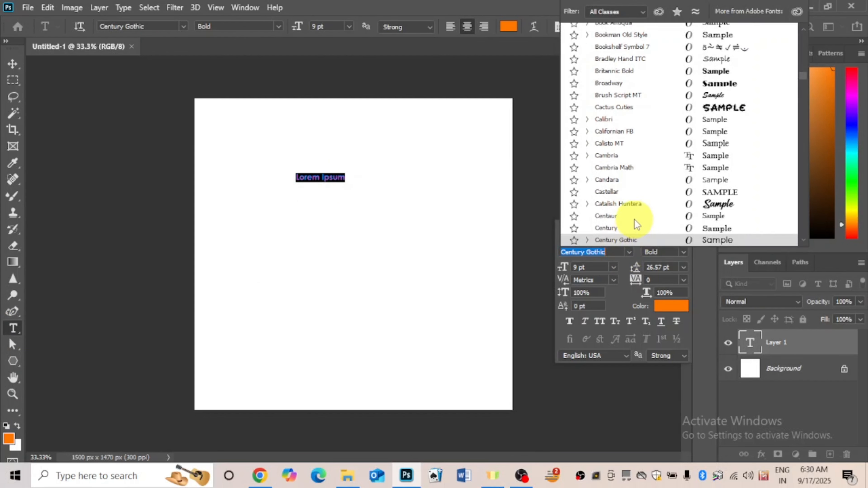
scroll(641, 165, up, 15)
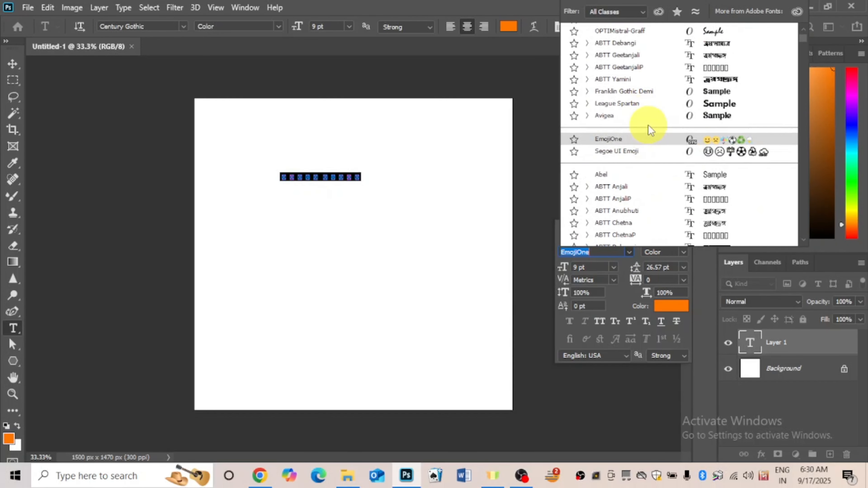
scroll(648, 140, up, 1)
click(654, 69)
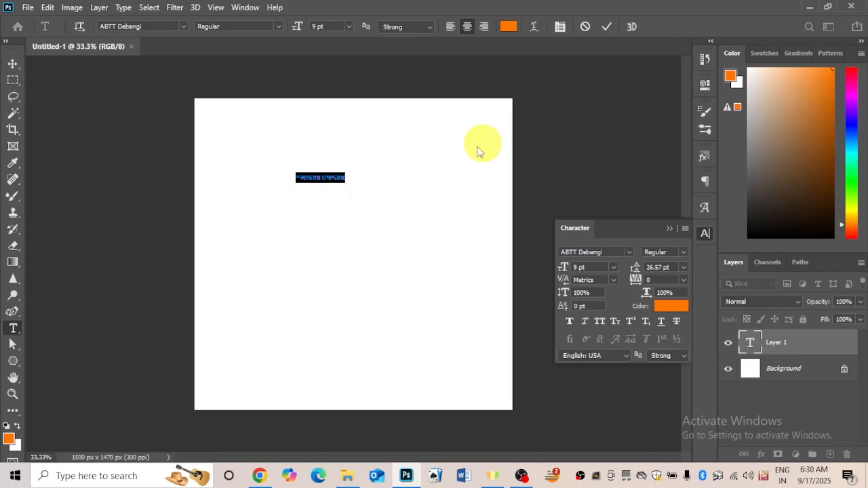
click(613, 270)
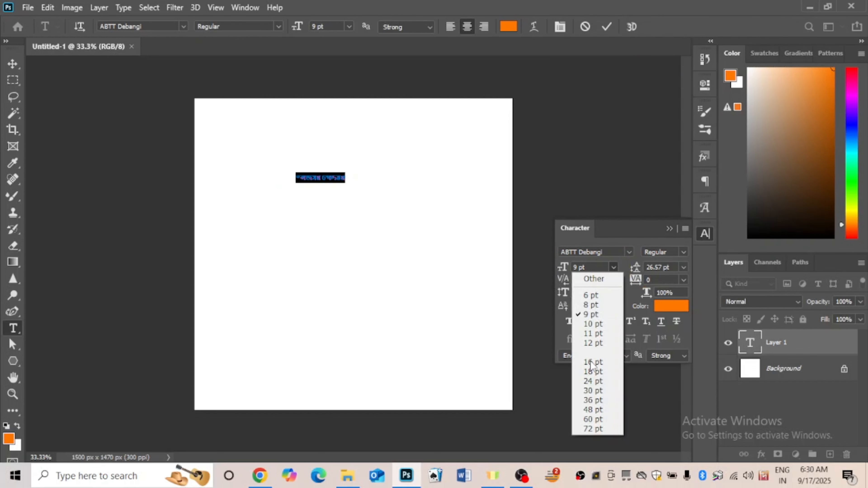
click(593, 400)
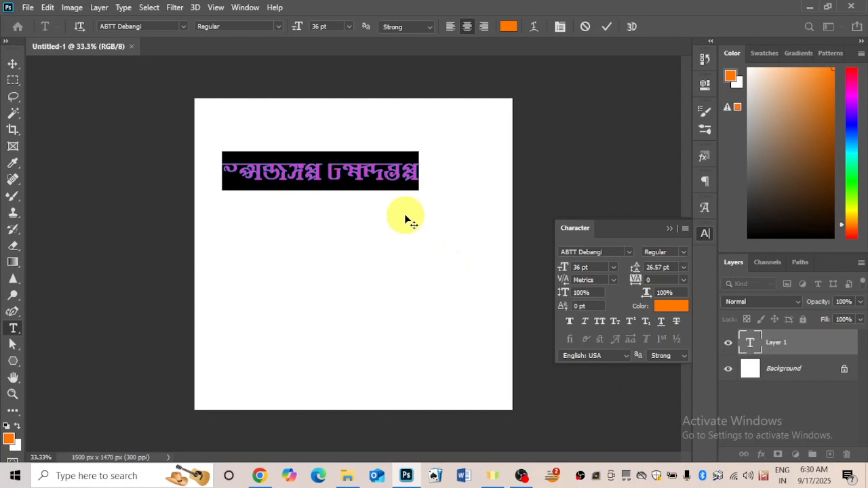
Set the text color to black (000000)
click(672, 306)
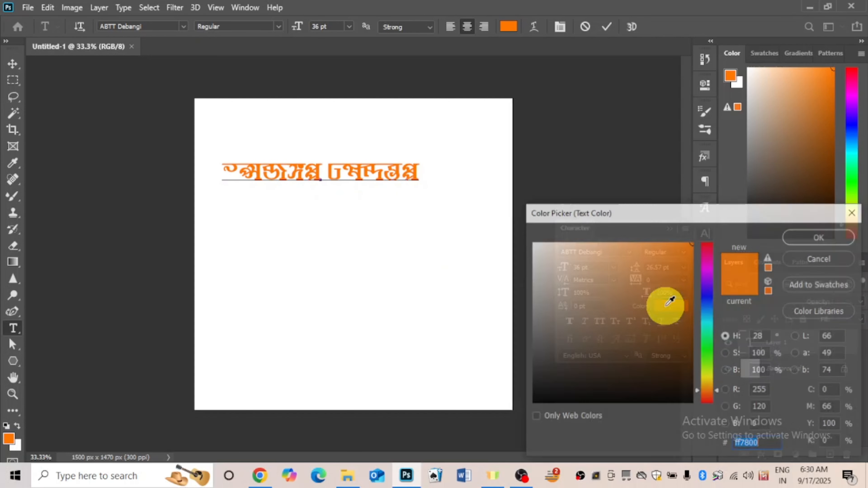
drag(594, 312, 539, 426)
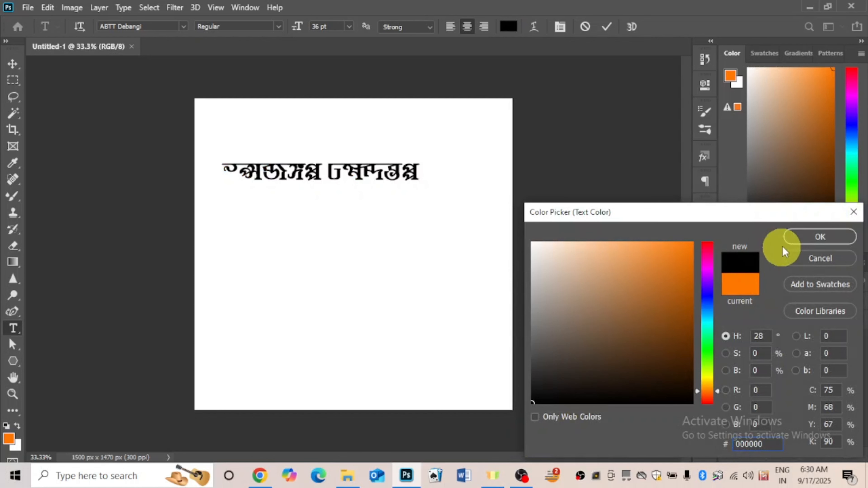
click(794, 241)
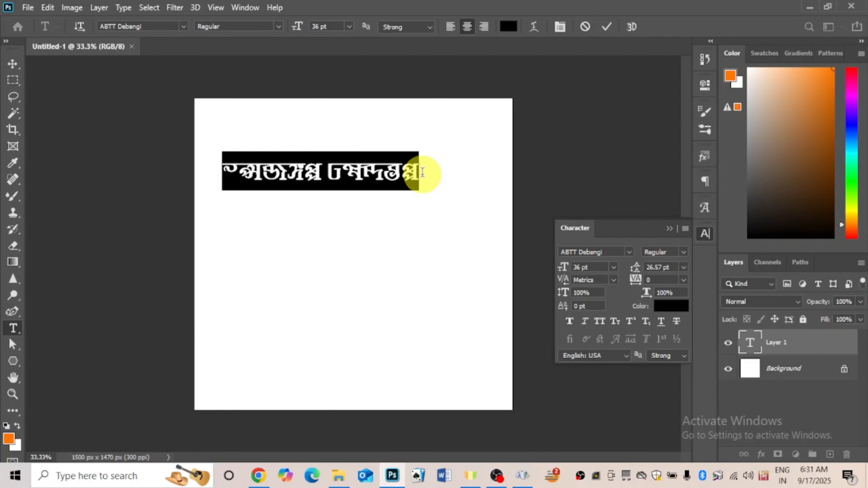
Replace the placeholder text with "স্বাগতম" and move the word to the upper-right part of the canvas
text(স্ব)
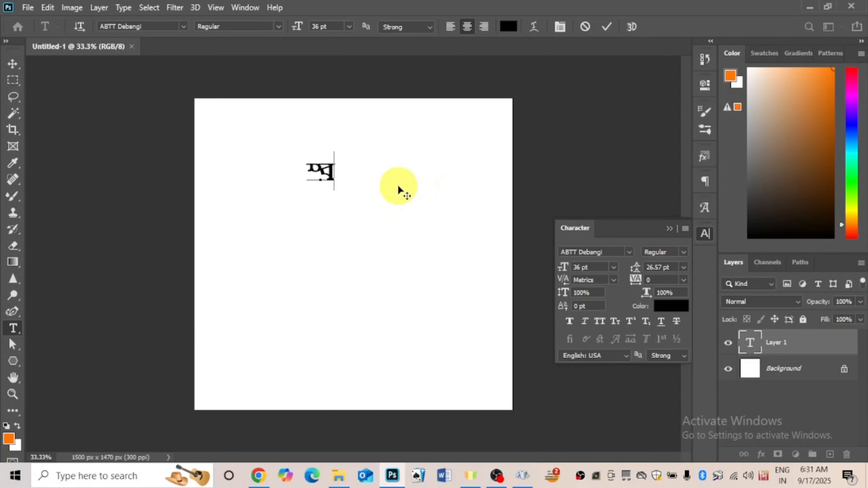
text(া গ)
key(BackSpace)
text(গতম)
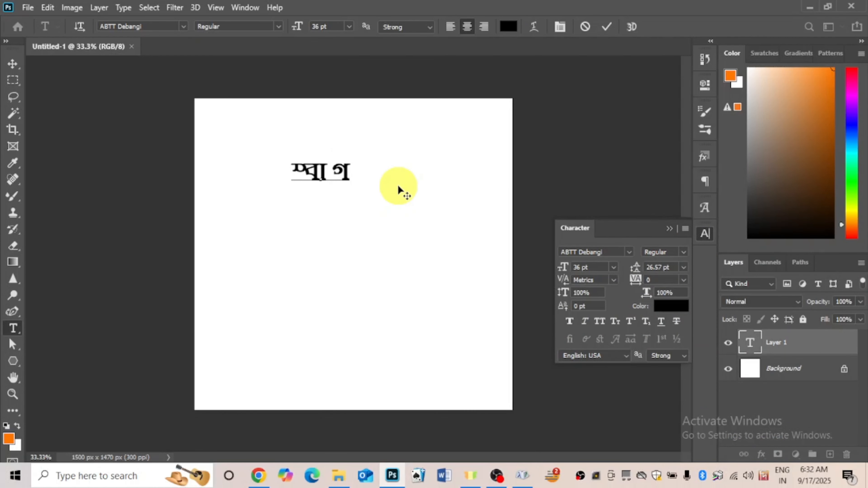
click(313, 171)
key(BackSpace)
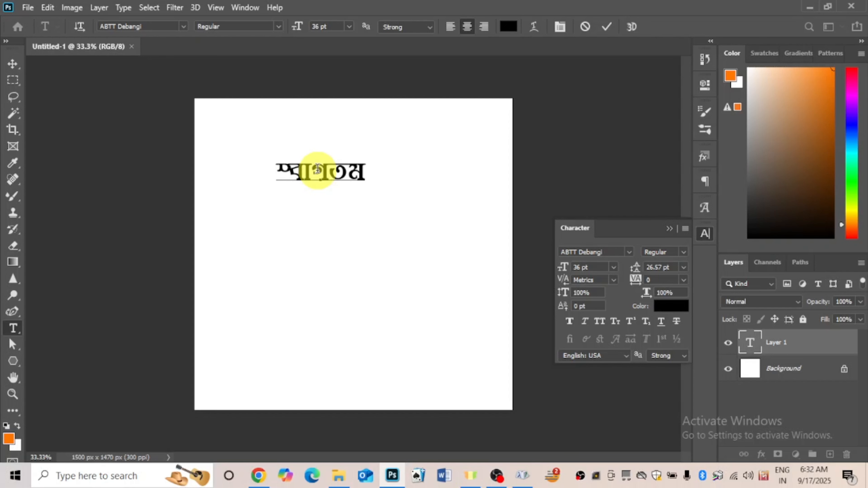
click(12, 70)
drag(332, 177, 413, 178)
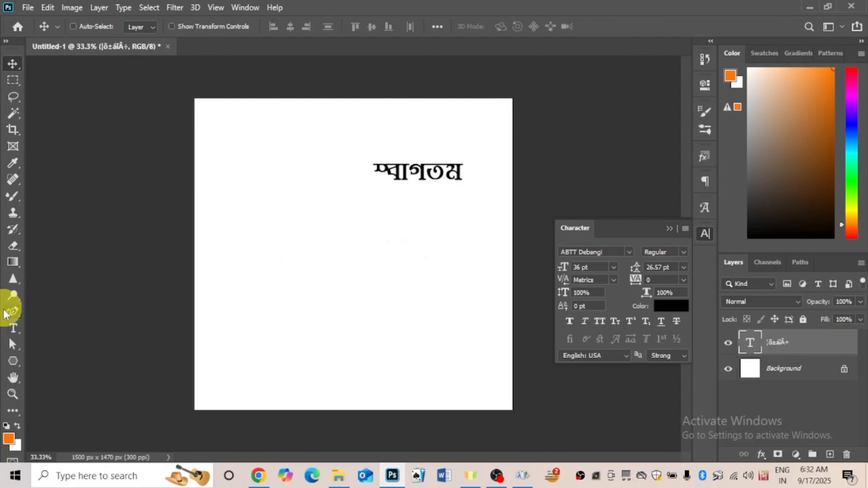
Start a second text layer below the heading using the ABTT Geetanjali font at 16 pt
click(12, 329)
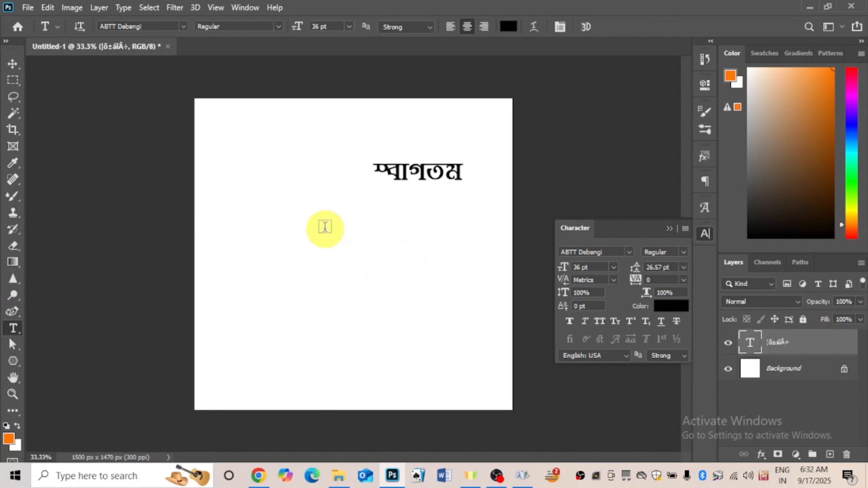
click(328, 224)
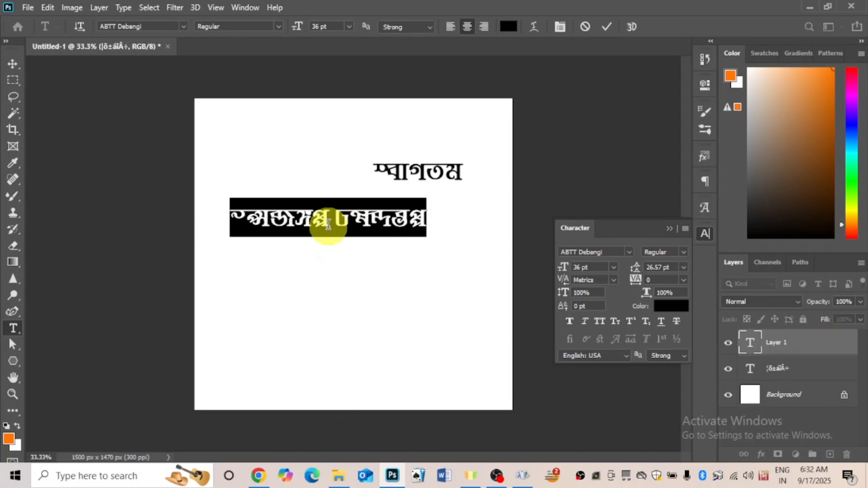
click(630, 254)
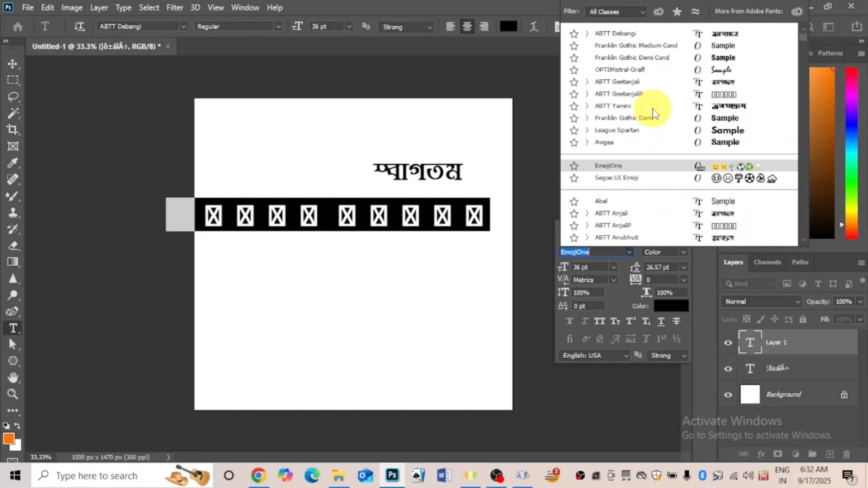
click(653, 81)
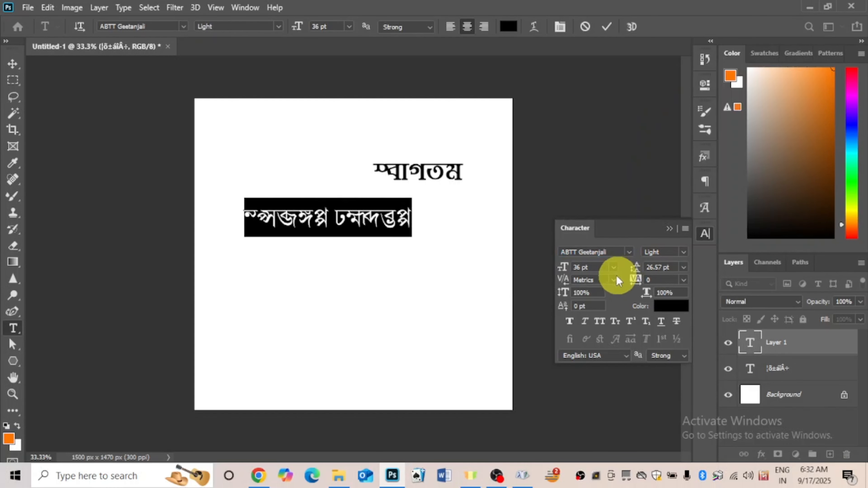
click(615, 269)
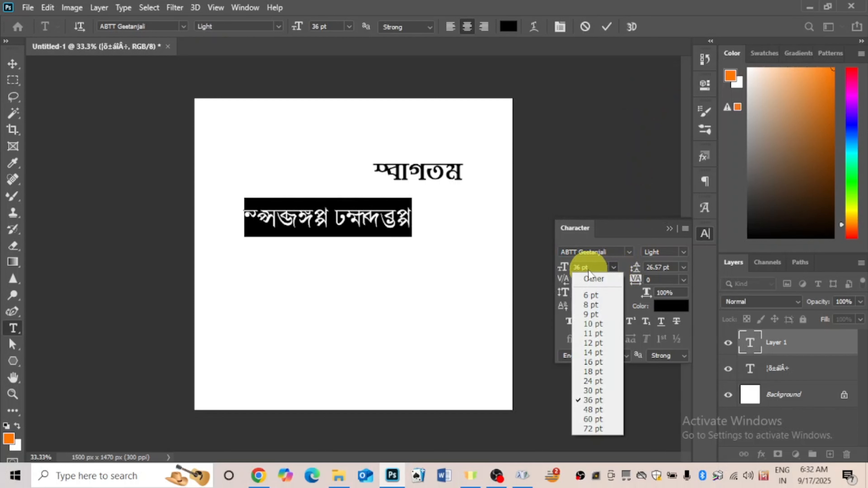
click(593, 362)
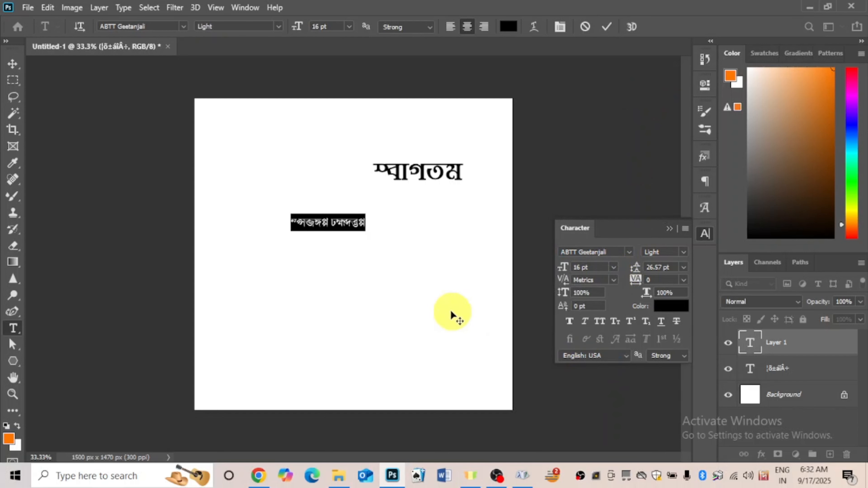
Write "ভাৰতবৰ্ষৰ মাননীয় প্ৰধানমন্ত্ৰী" as the first line of the new text layer
text(ভা)
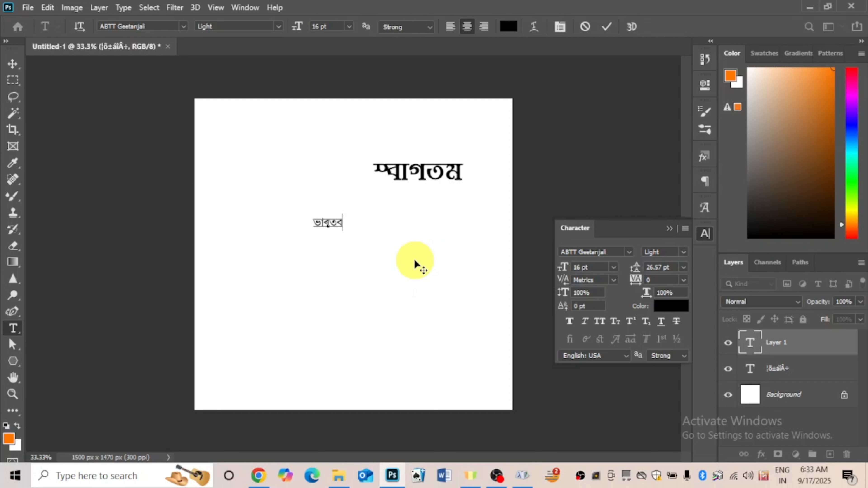
text(ৰতব)
text(ৰ্ষৰ)
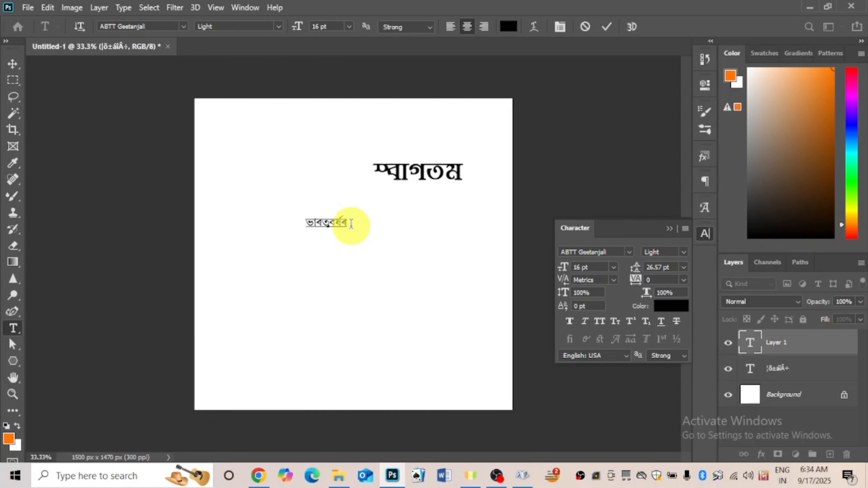
text( মানৱীয়)
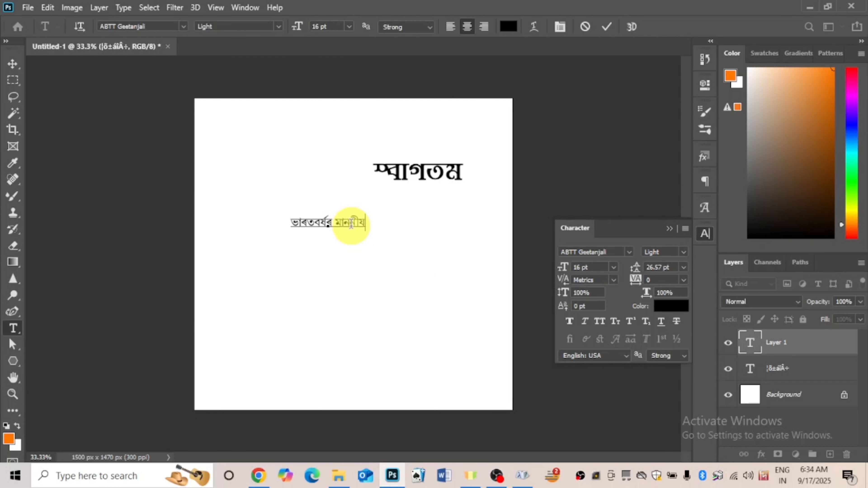
text( প্ৰধা)
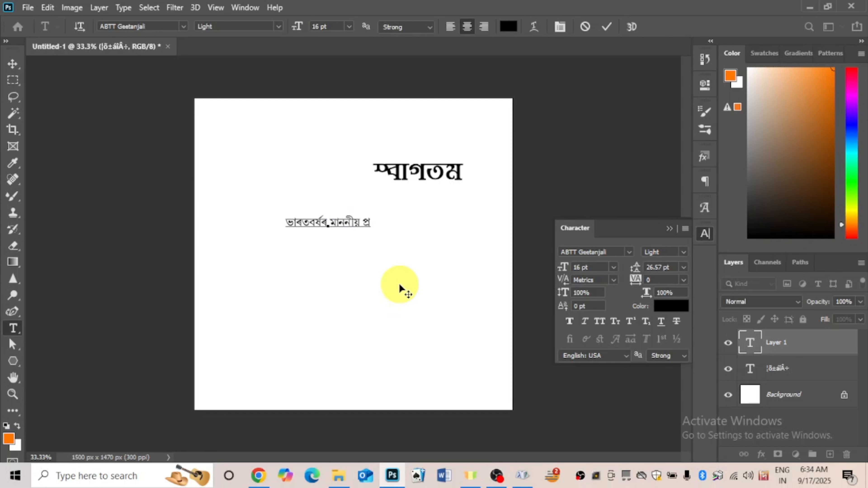
text(নমন্ত্ৰী)
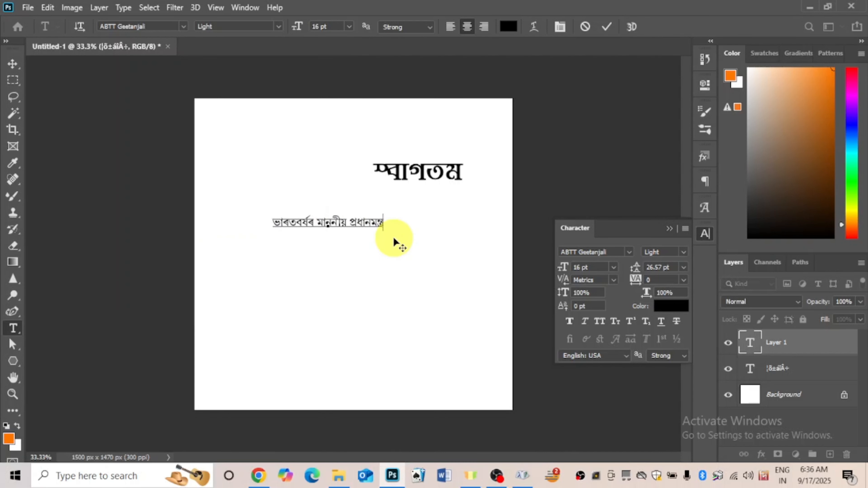
Add the lines "শ্ৰীযুত নৰেন্দ্ৰ মোদী ডাঙৰীয়াক" and "অসমলৈ স্বাগতম জনালোঁ।" below the first line of the text layer
key(Return)
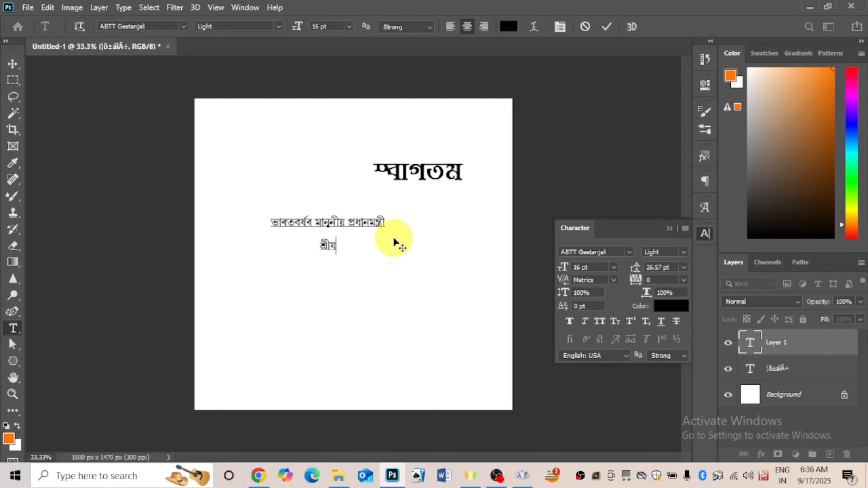
text(শ্ৰীযুত নৰেন্)
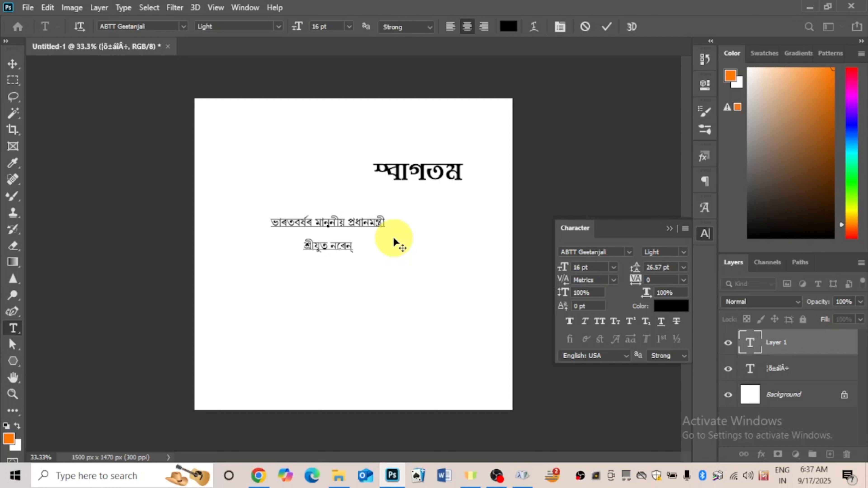
text(দ্ৰ েমাদী)
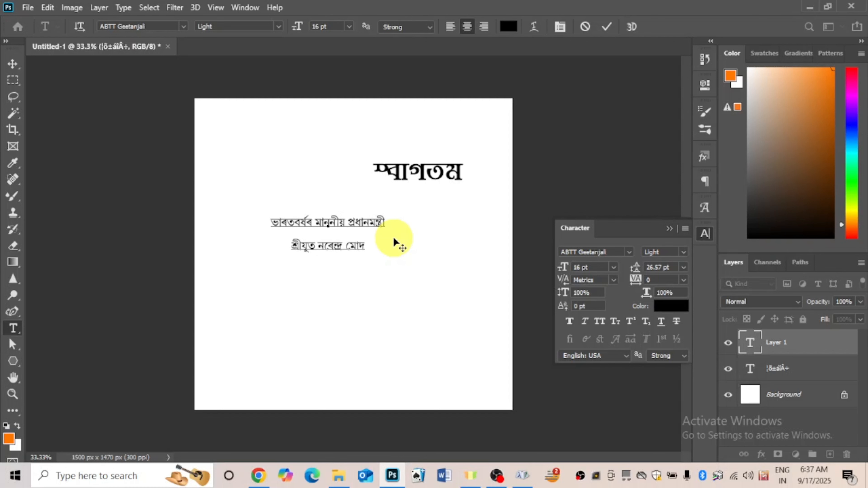
text( ডা)
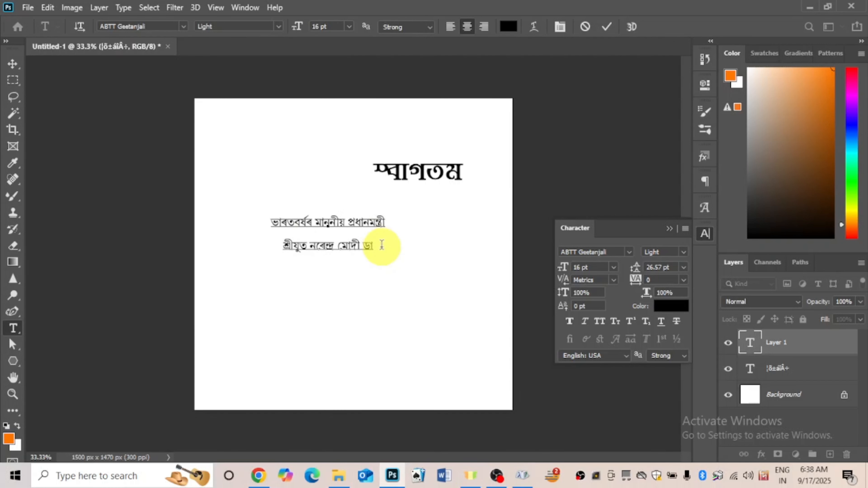
text(ঙৰীয়া)
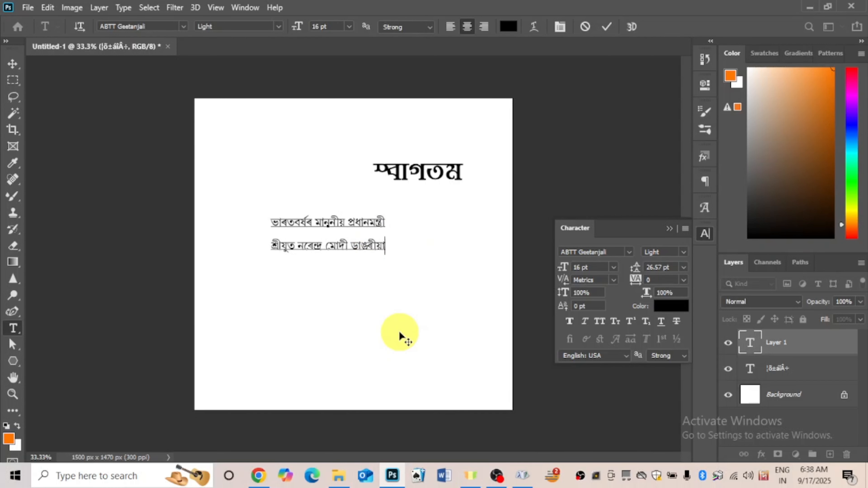
text(ক অসমলৈ )
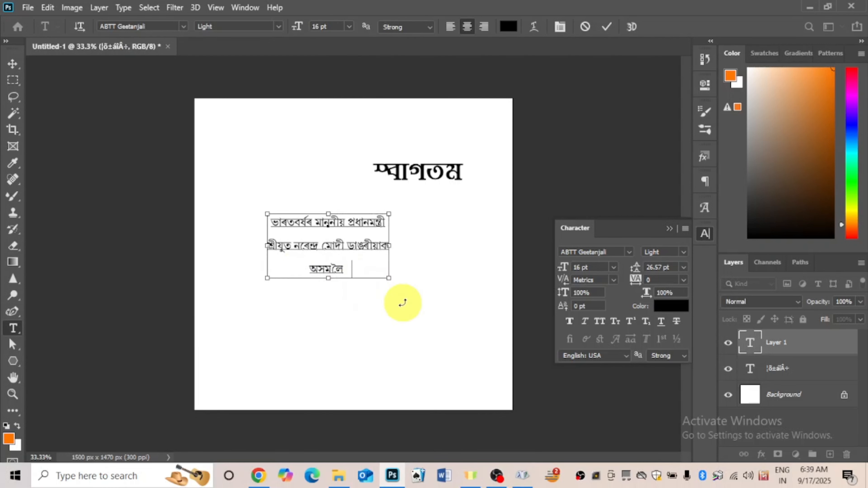
text(স্বাগতম)
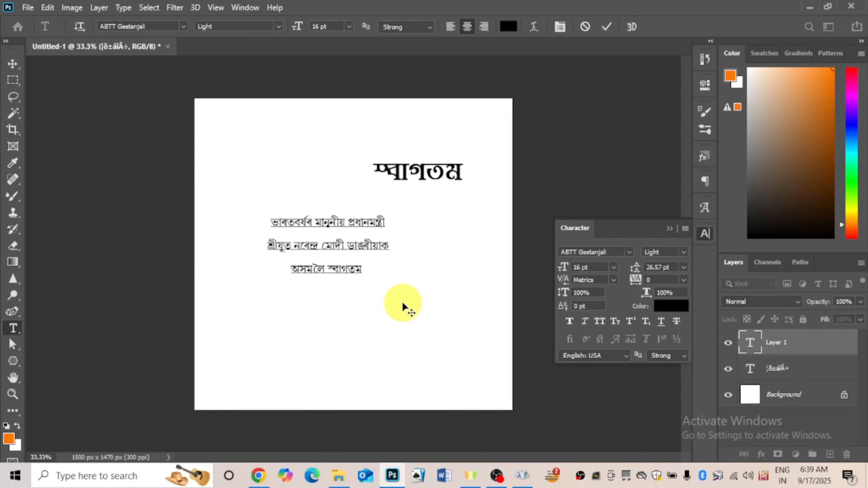
text( জনালোঁ।)
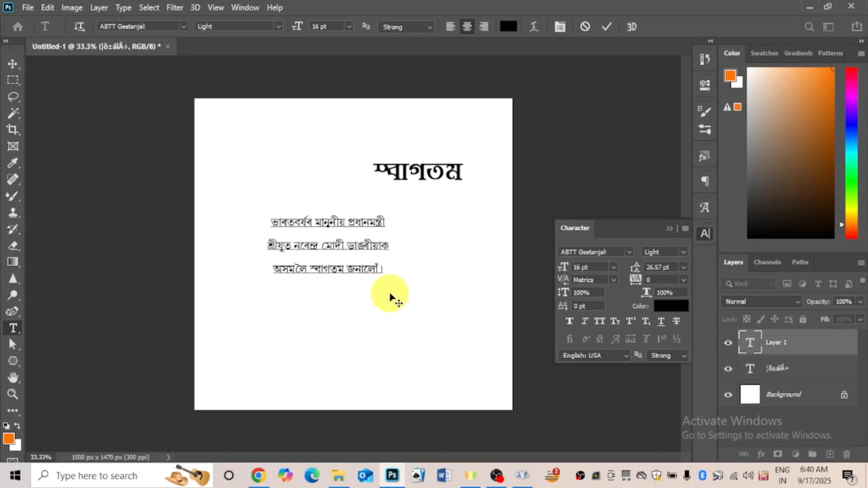
Set the leading of all three lines of the welcome text to 22 pt
drag(394, 294, 270, 220)
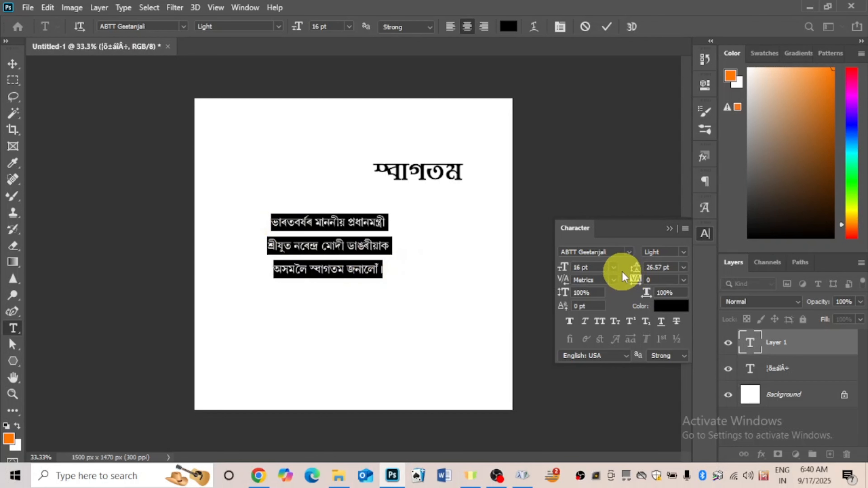
click(685, 267)
click(667, 381)
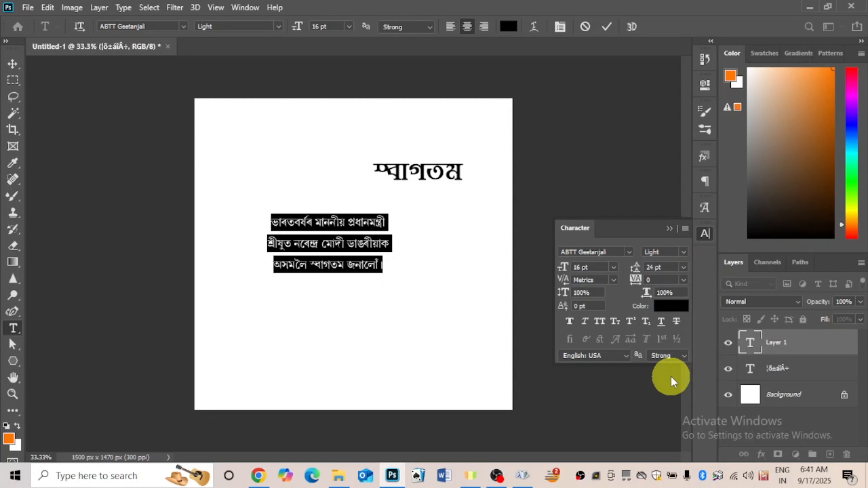
click(654, 268)
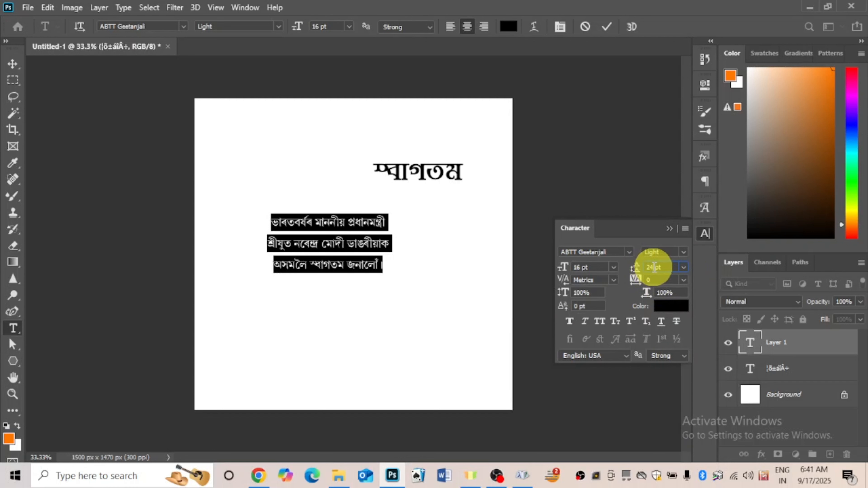
mouse_move(655, 268)
mouse_down()
mouse_move(663, 266)
mouse_move(648, 267)
mouse_up()
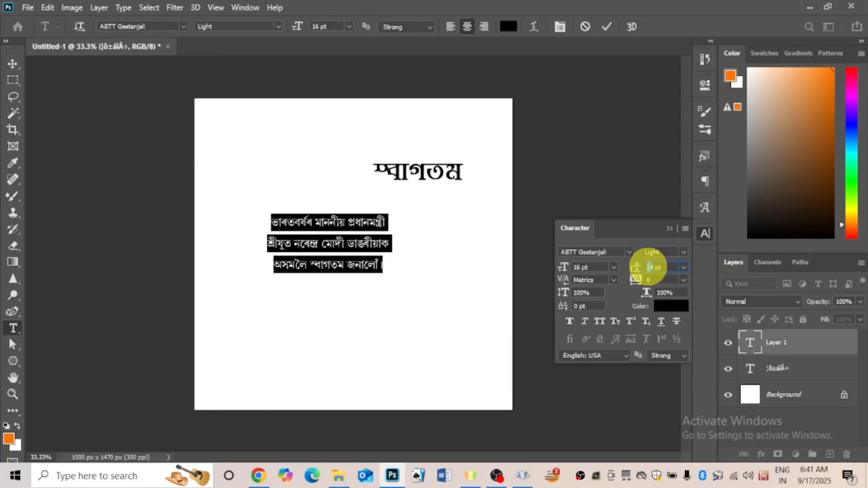
text(22)
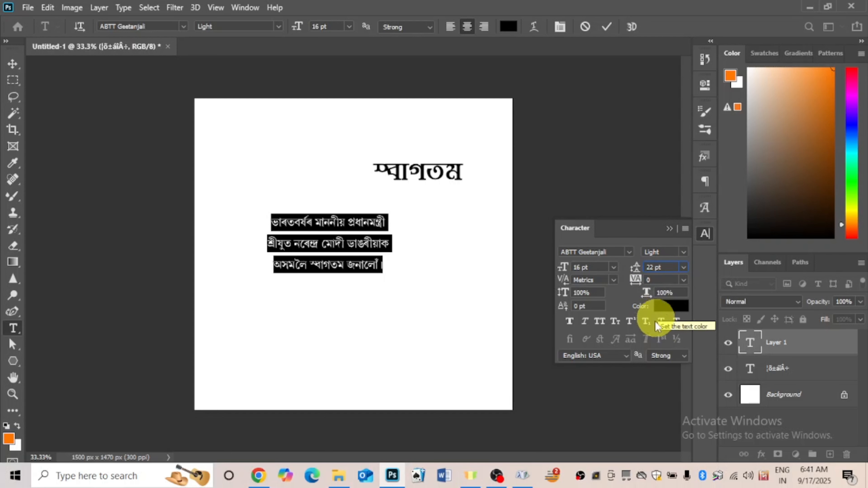
key(Return)
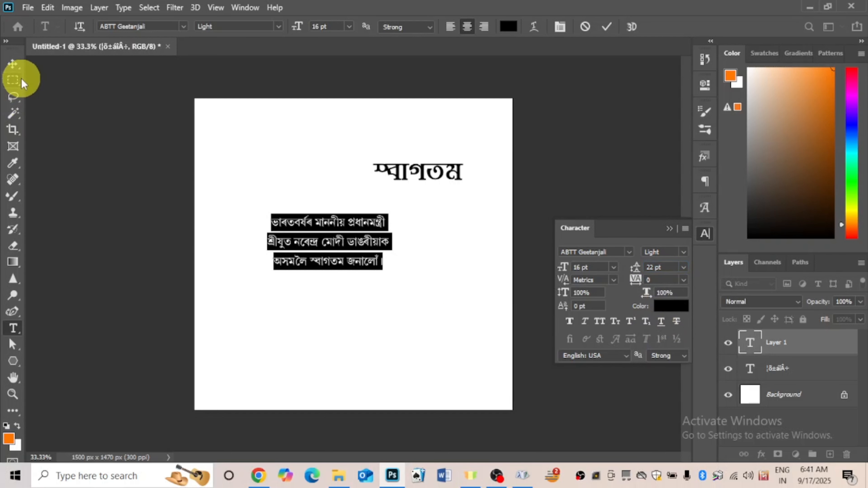
click(13, 64)
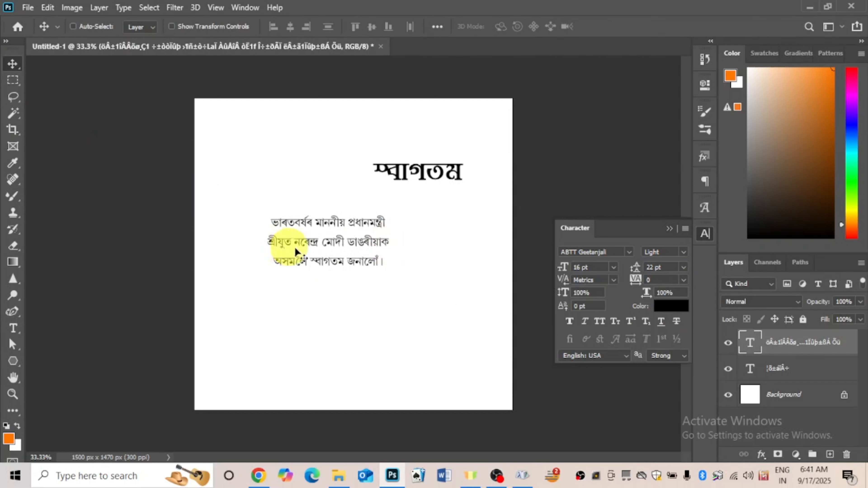
Enlarge the middle line "শ্ৰীযুত নৰেন্দ্ৰ মোদী ডাঙৰীয়াক" of the welcome text to 18 pt
double_click(750, 347)
drag(387, 243, 263, 238)
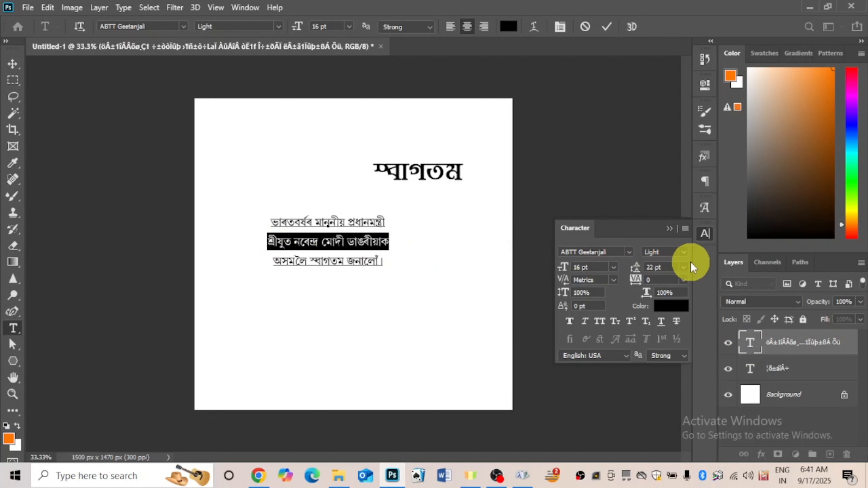
click(614, 269)
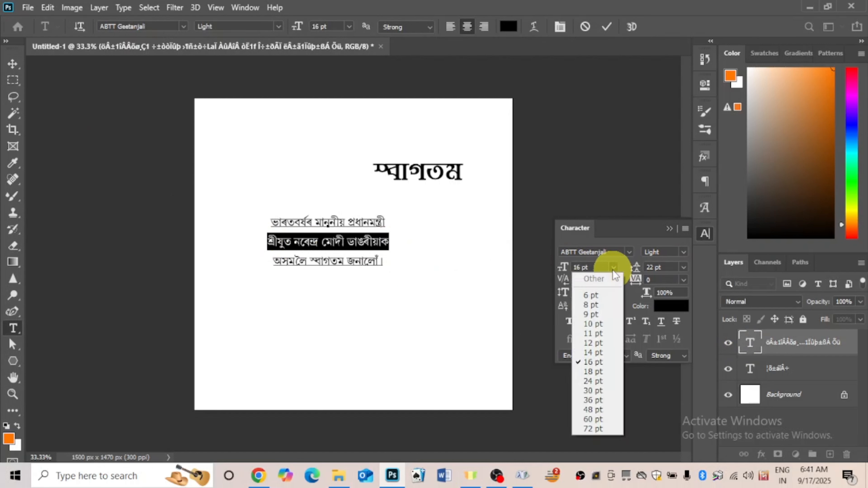
click(592, 372)
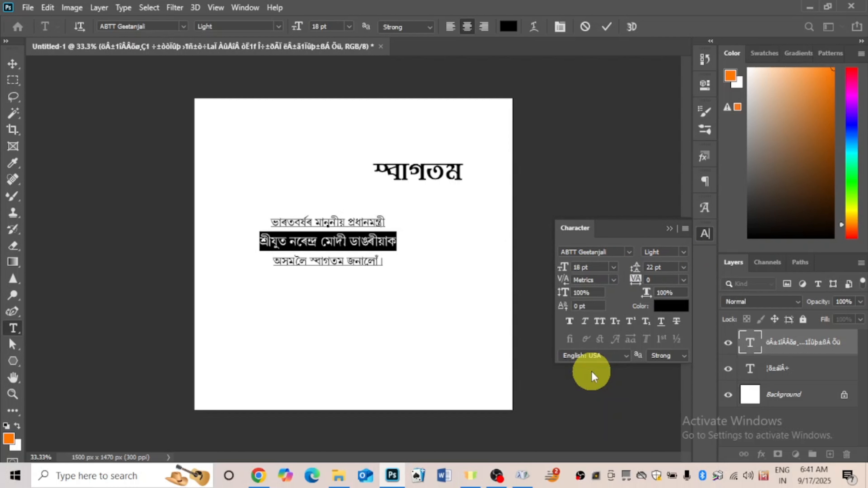
click(398, 256)
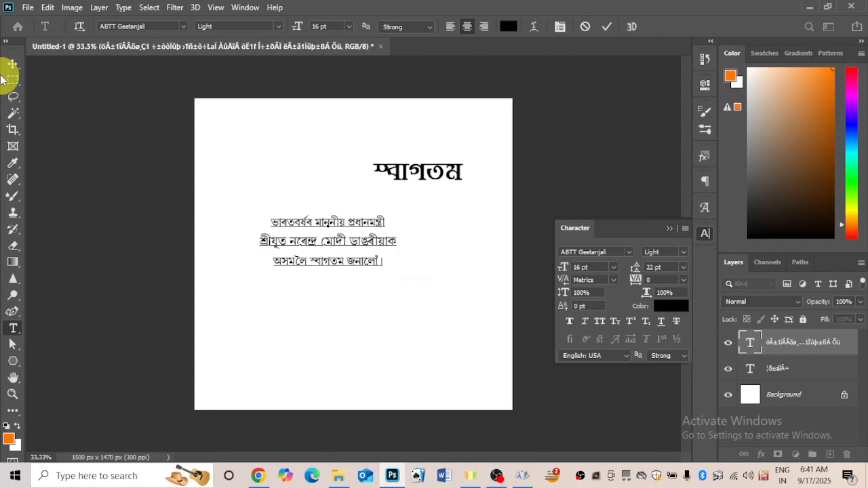
click(18, 70)
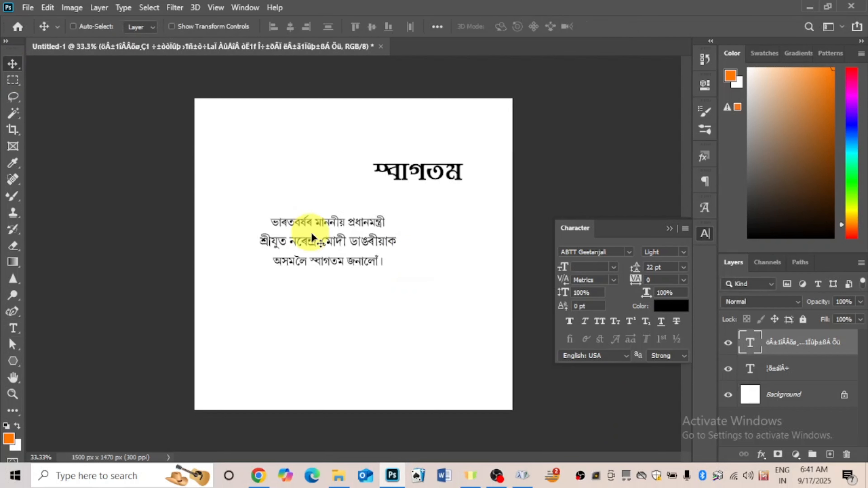
Move the three-line welcome text beneath the "স্বাগতম" heading and shift both text layers slightly down to adjust their spacing
drag(310, 236, 409, 232)
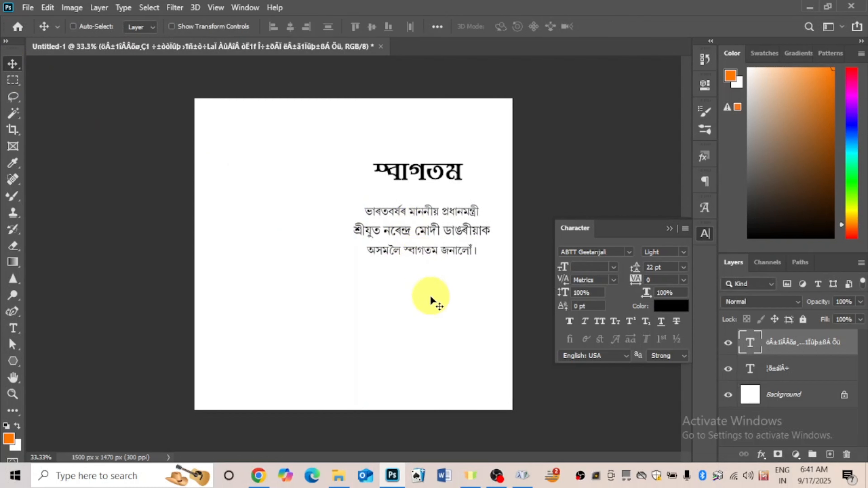
right_click(433, 185)
click(434, 182)
drag(433, 185, 435, 191)
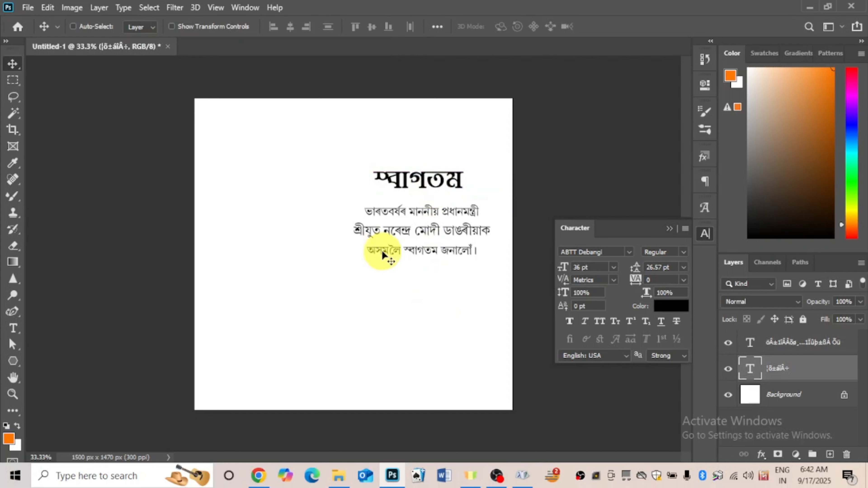
right_click(405, 233)
click(415, 236)
drag(415, 238, 416, 247)
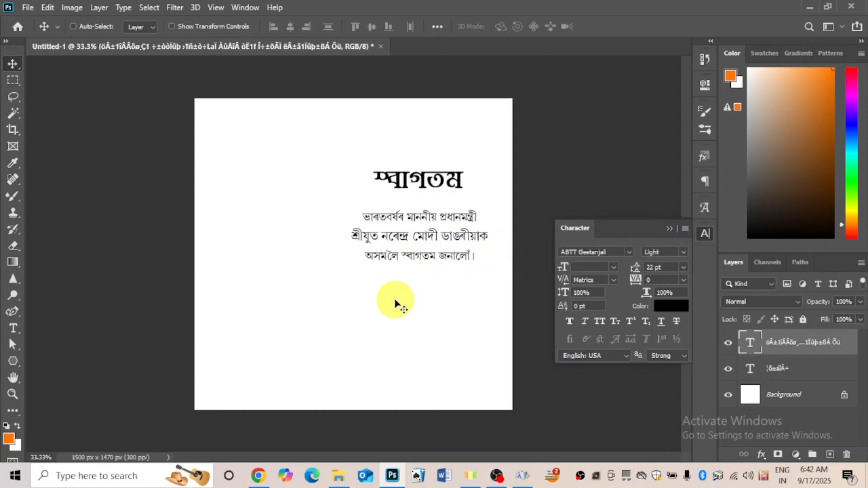
Draw an orange rounded rectangle about 534 x 138 px behind the "স্বাগতম" heading, just above the Background layer, and remove its stroke
click(787, 373)
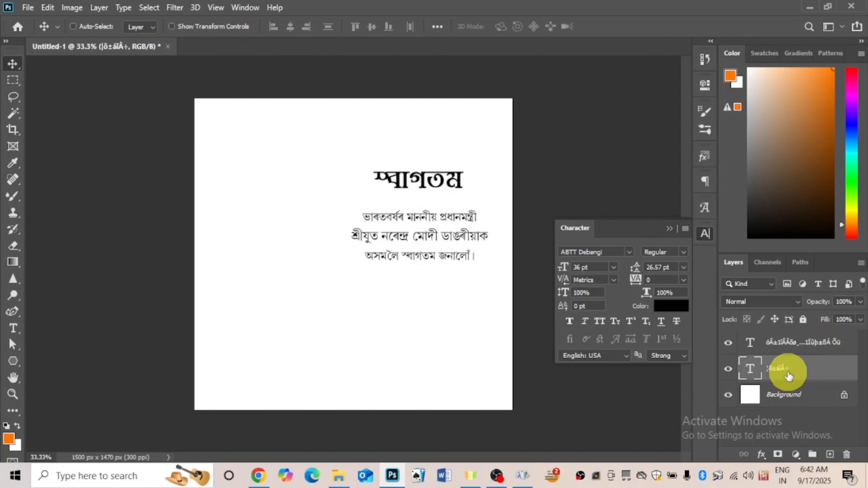
click(785, 389)
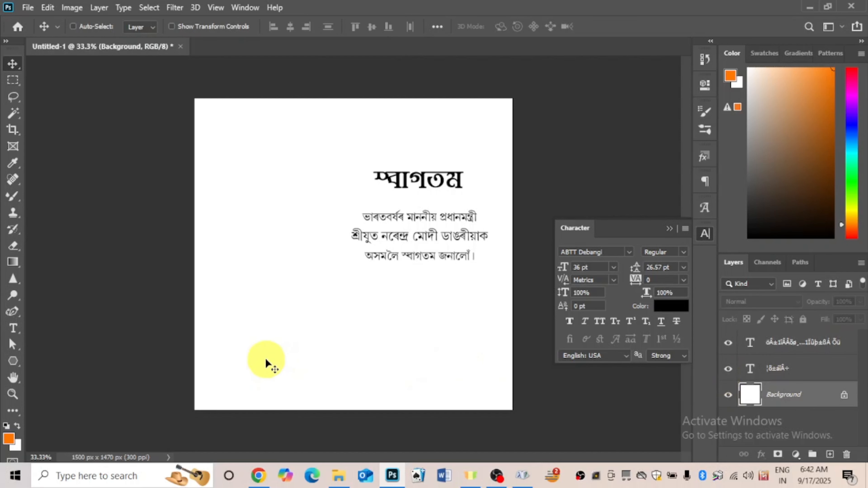
click(13, 362)
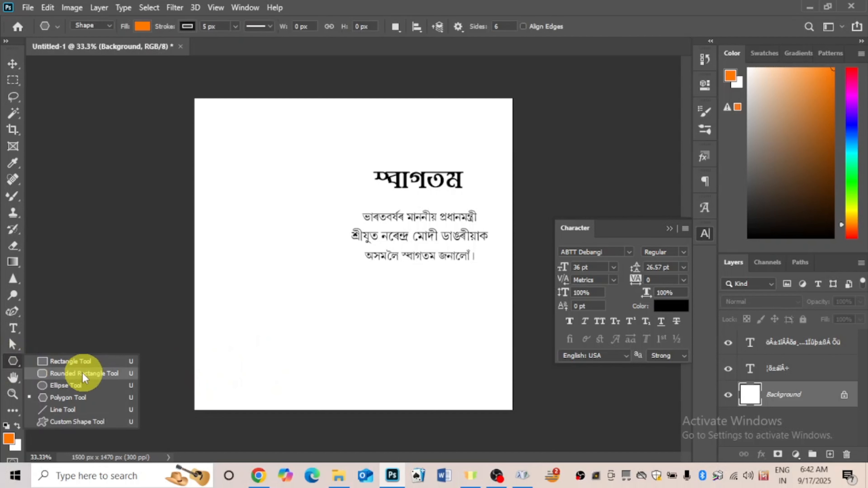
click(92, 374)
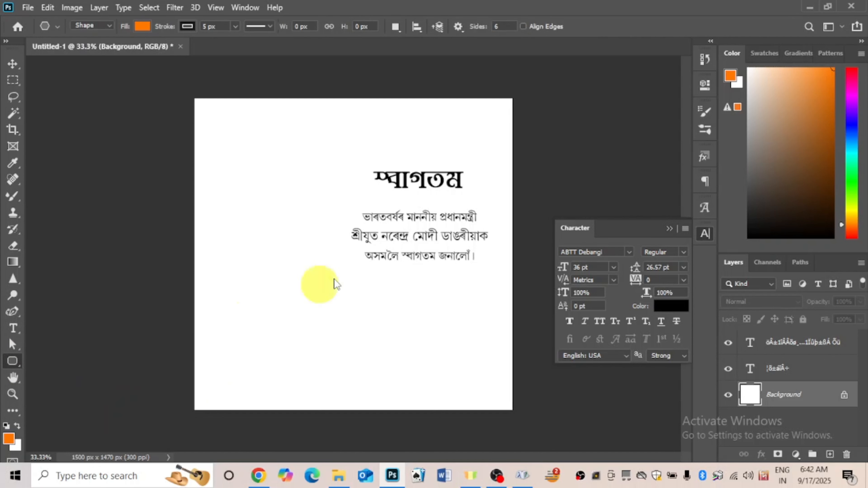
drag(364, 166, 475, 195)
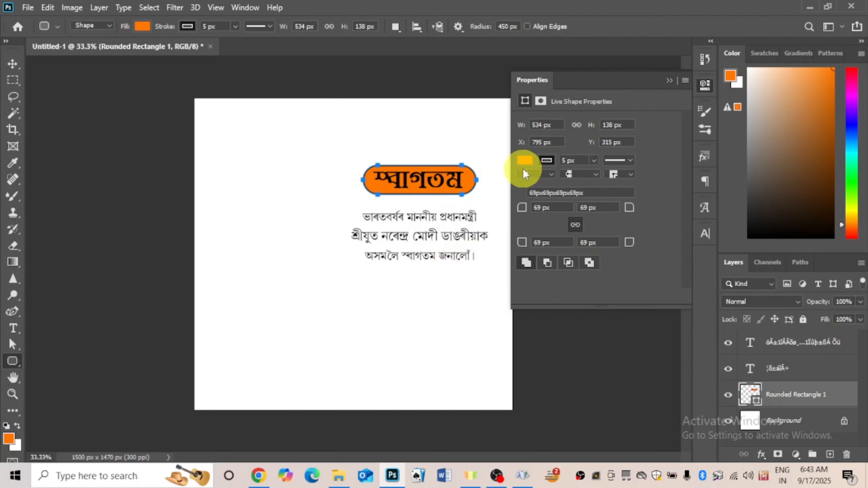
click(546, 160)
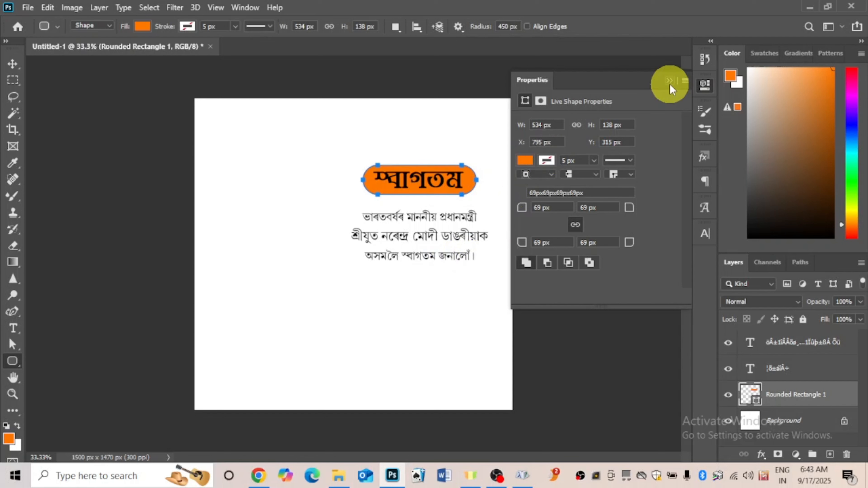
click(670, 84)
Change the "স্বাগতম" heading's text color to white
double_click(750, 369)
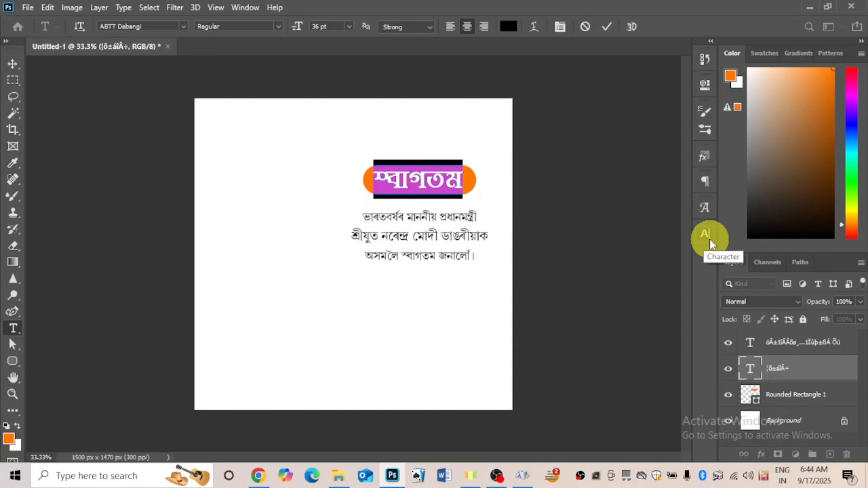
click(706, 234)
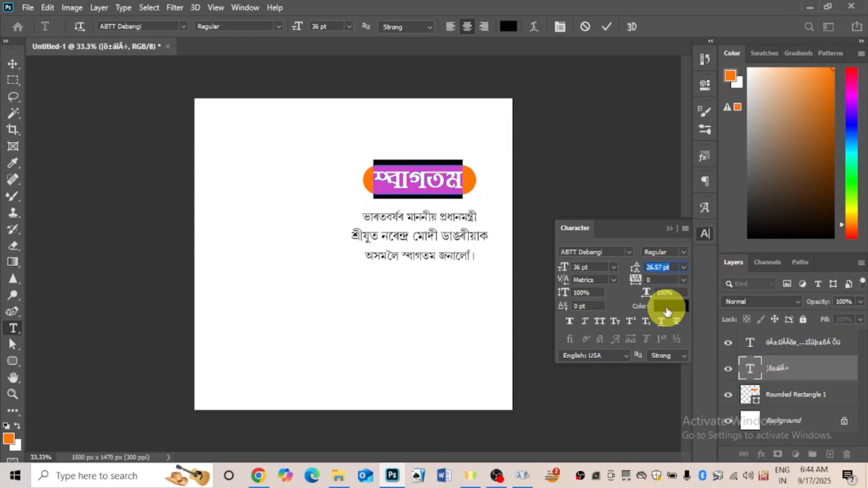
click(669, 305)
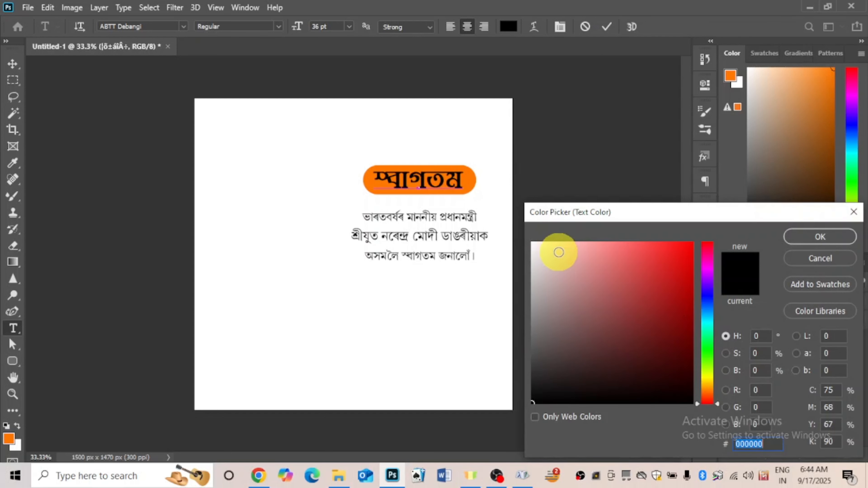
click(538, 242)
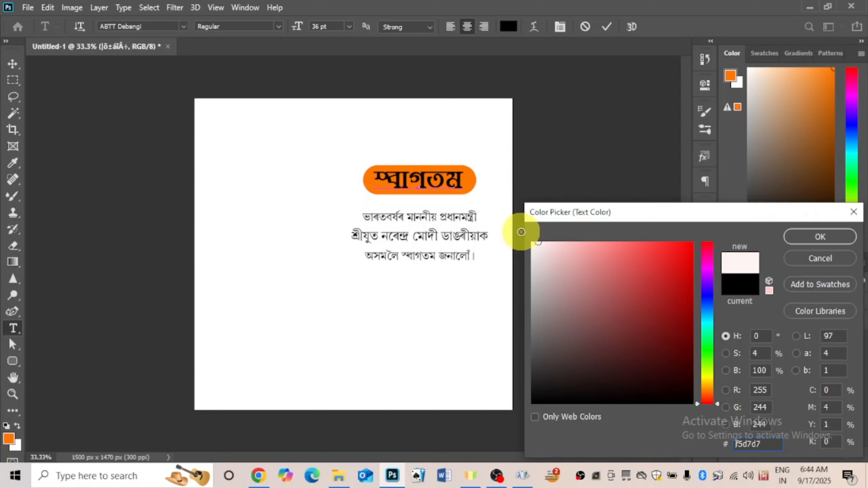
click(807, 239)
click(12, 63)
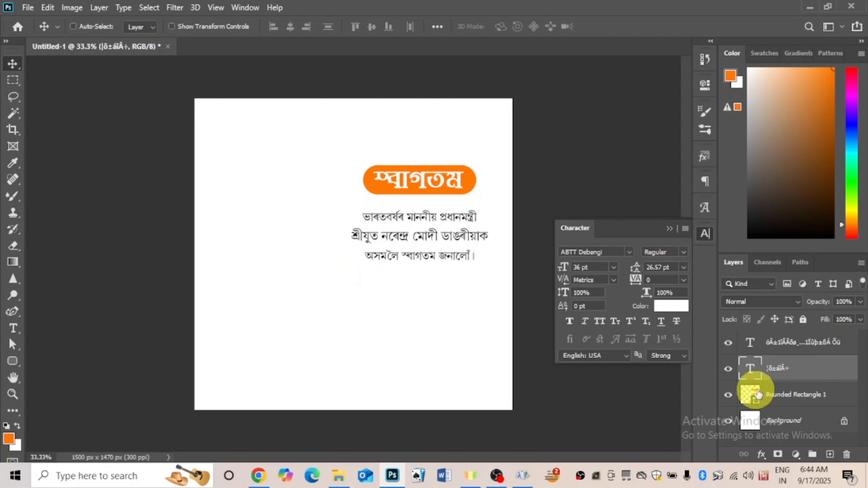
Duplicate the orange rounded rectangle behind the "স্বাগতম" heading and fill the lower original, Rounded Rectangle 1, with white
click(808, 403)
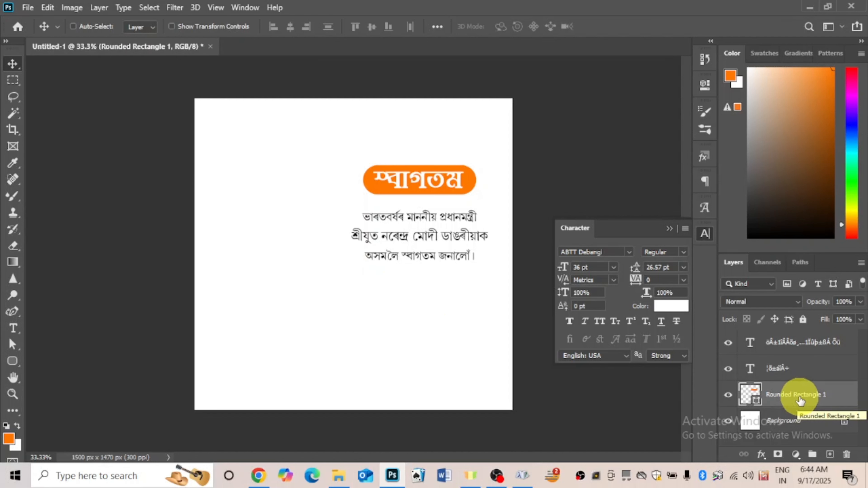
drag(801, 401, 832, 456)
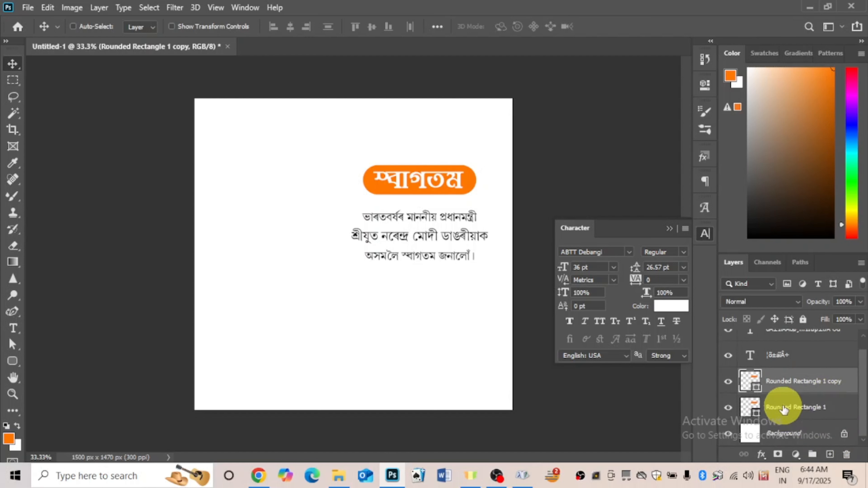
click(790, 416)
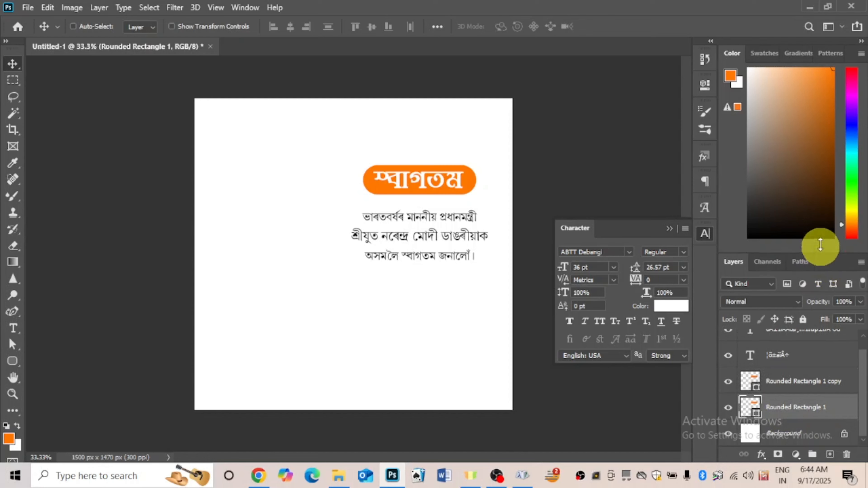
drag(820, 248, 824, 140)
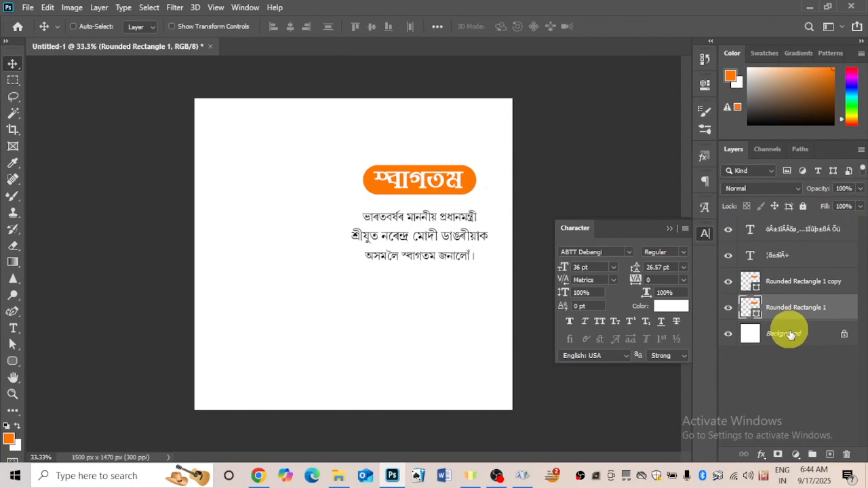
click(12, 365)
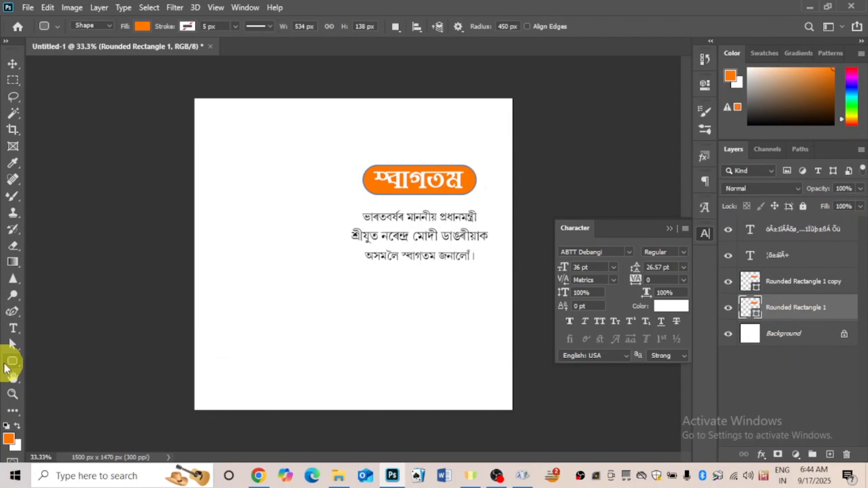
click(143, 26)
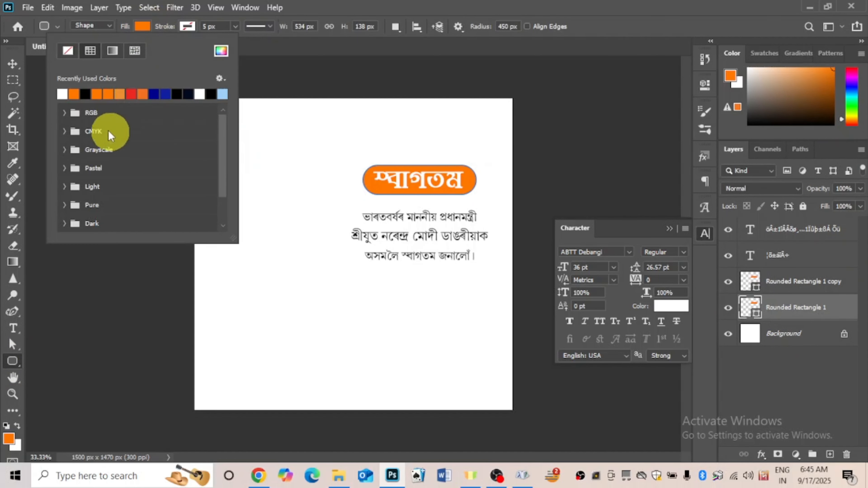
click(63, 93)
click(13, 64)
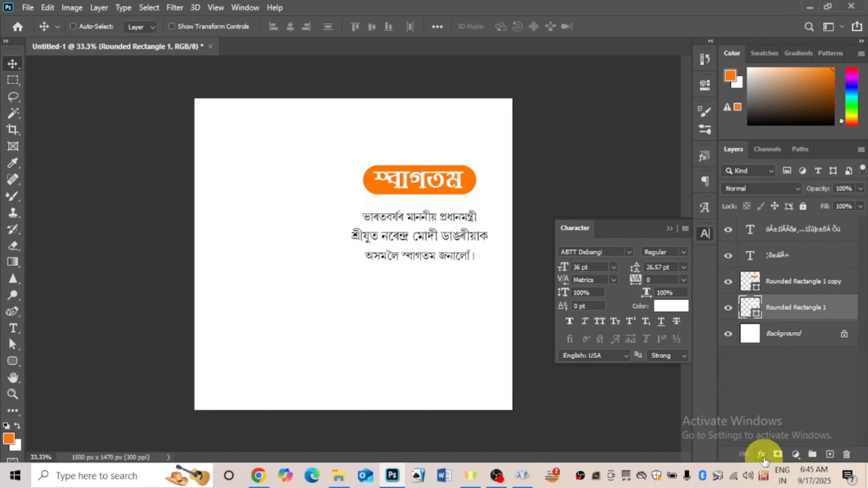
Add a drop shadow to the white rounded rectangle with 22% opacity, 8 px distance and 8 px size
click(762, 454)
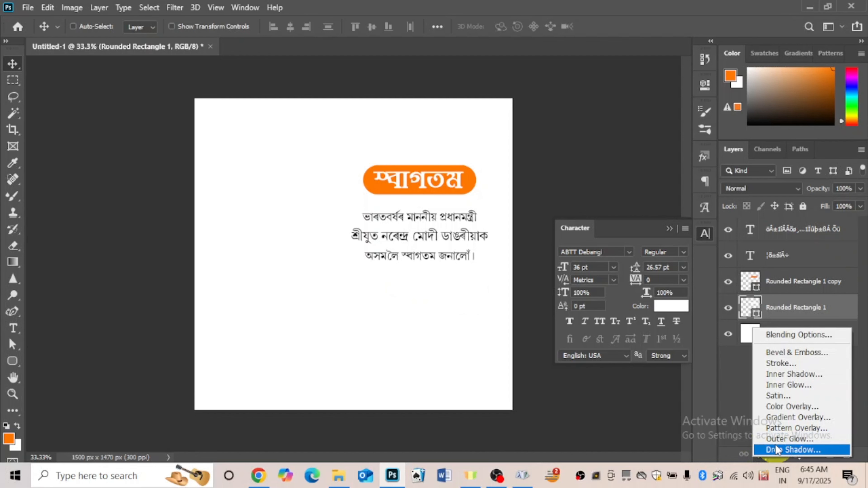
click(776, 450)
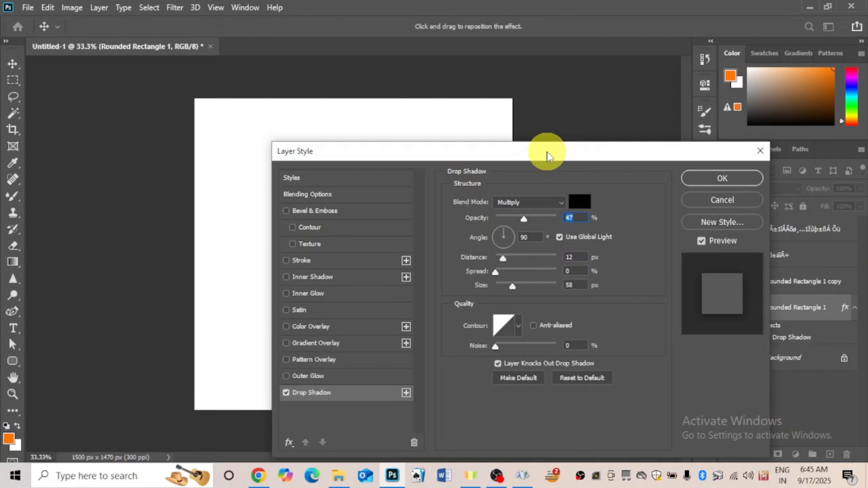
drag(548, 155, 783, 194)
drag(688, 200, 685, 100)
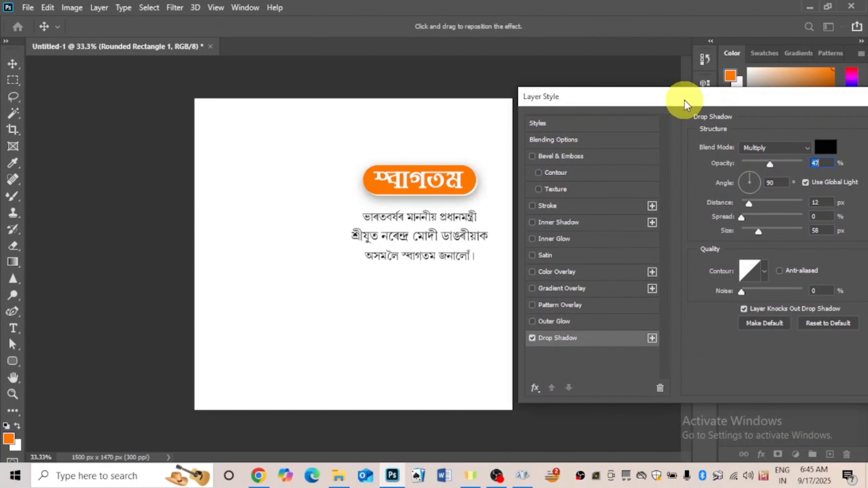
drag(760, 236, 747, 236)
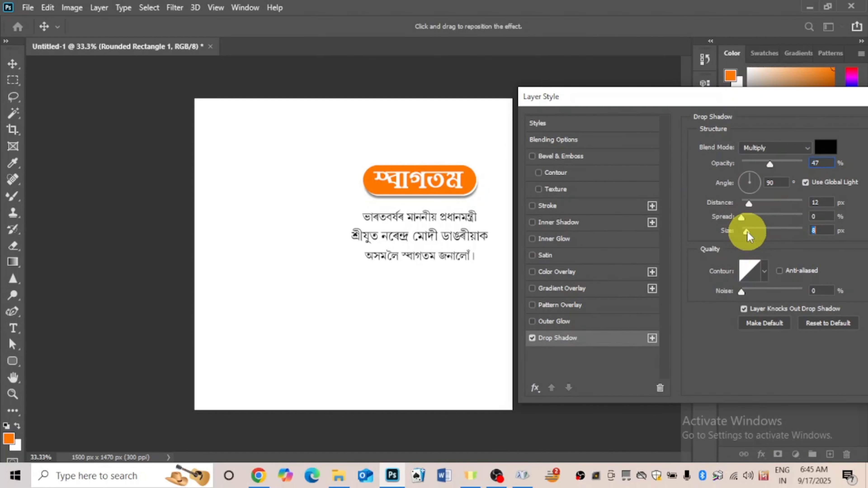
drag(749, 204, 747, 202)
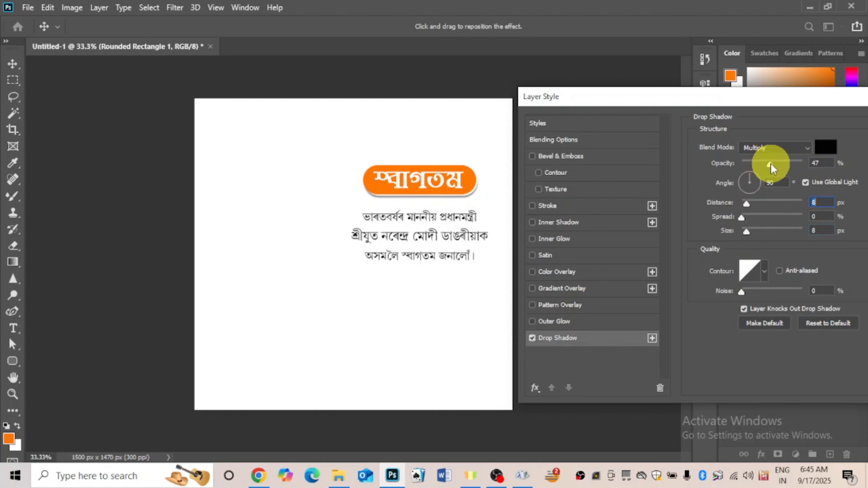
drag(772, 164, 758, 165)
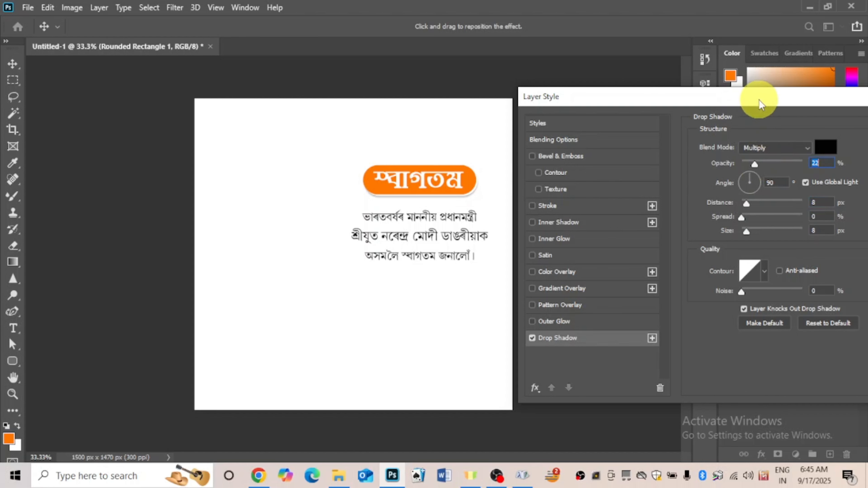
drag(759, 100, 557, 180)
click(766, 206)
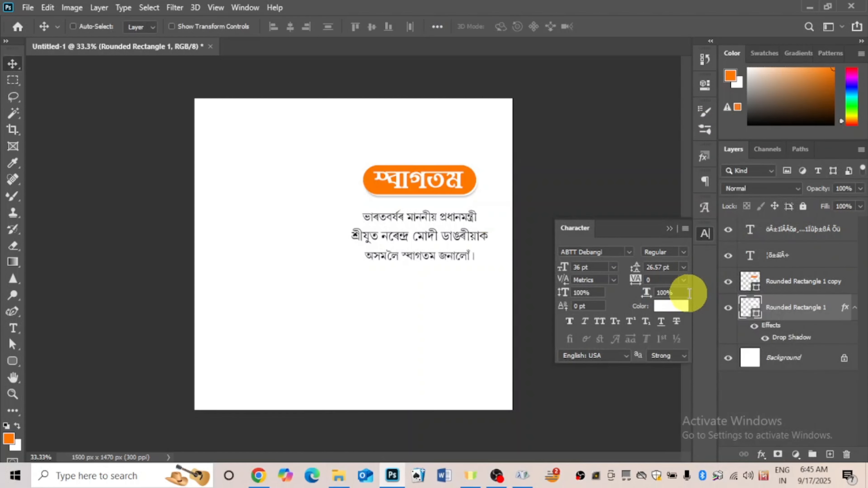
Center the "স্বাগতম" heading horizontally on the orange rounded rectangle
click(787, 285)
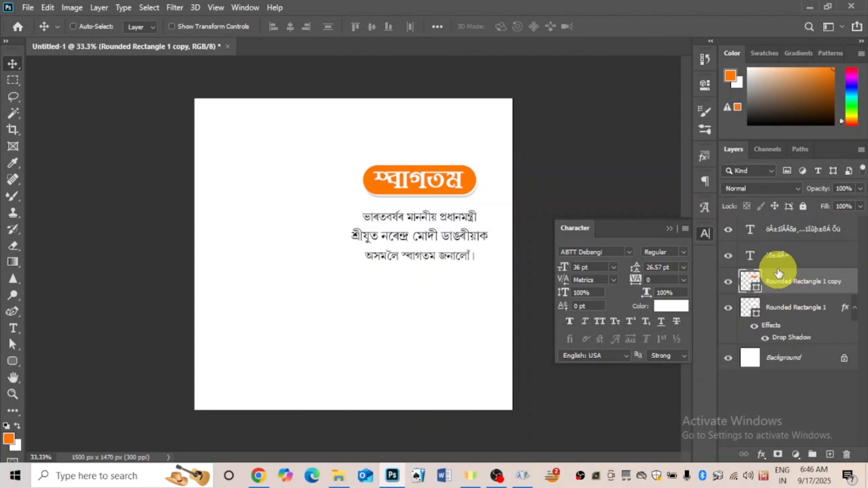
ctrl+click(777, 260)
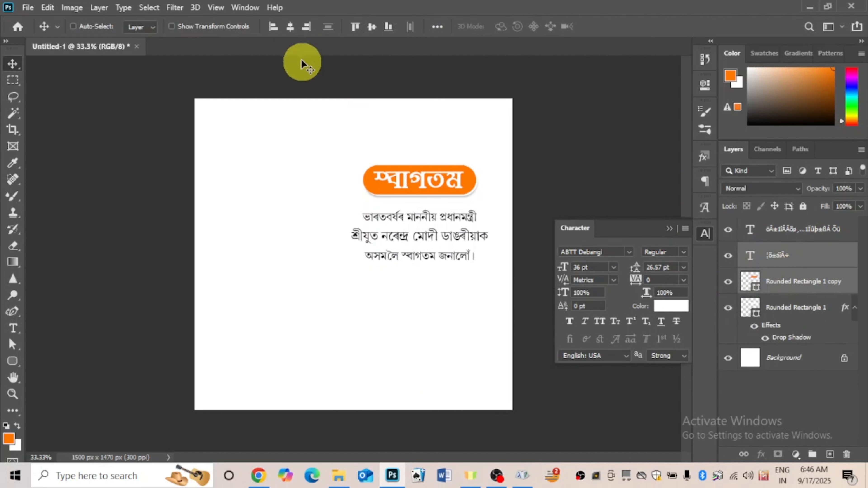
click(293, 36)
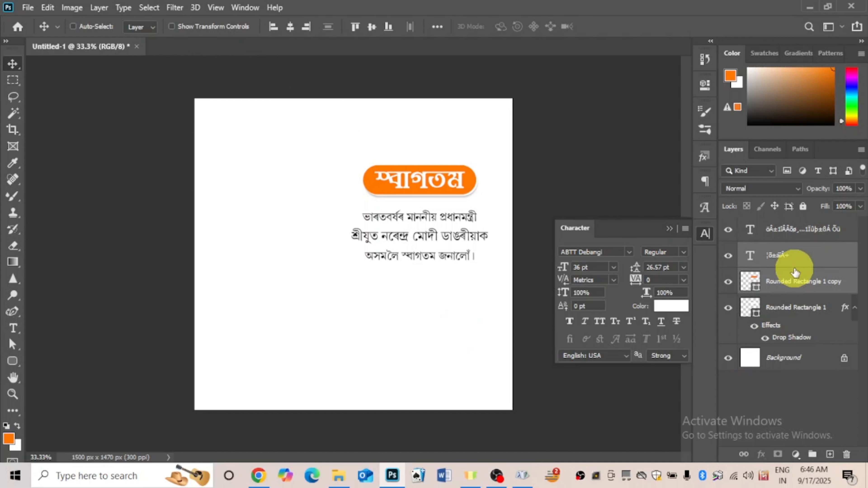
Group the heading with both rounded rectangles and shift the group slightly down toward the welcome text
ctrl+click(797, 294)
shift+click(796, 308)
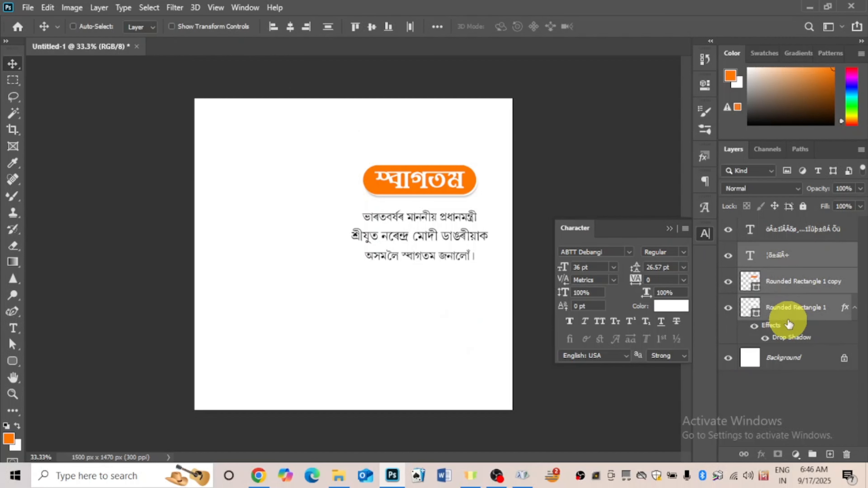
click(813, 454)
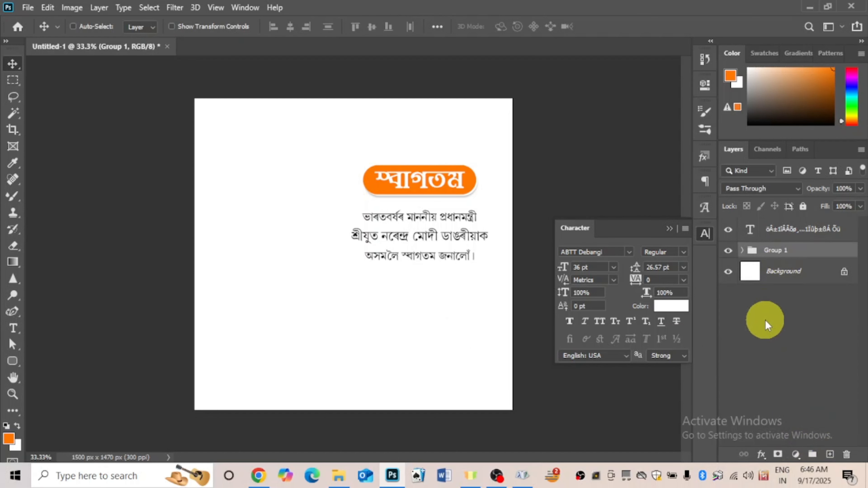
mouse_move(430, 189)
mouse_down()
mouse_move(429, 179)
mouse_move(431, 189)
mouse_up()
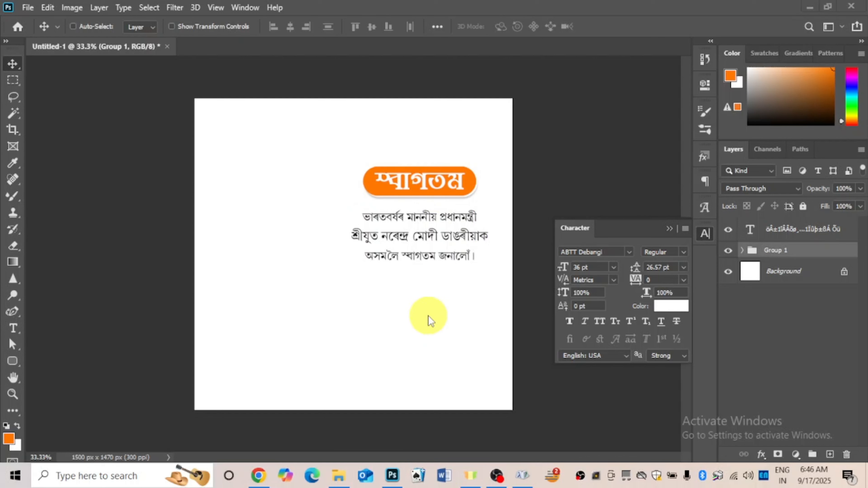
Open im.jpg and bring the landscape into the welcome design, placing its layer directly above Background and below Group 1
click(27, 7)
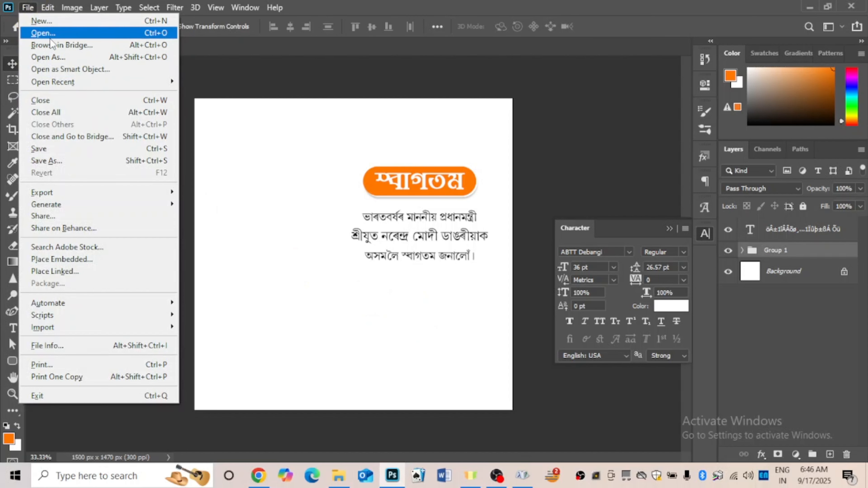
click(61, 33)
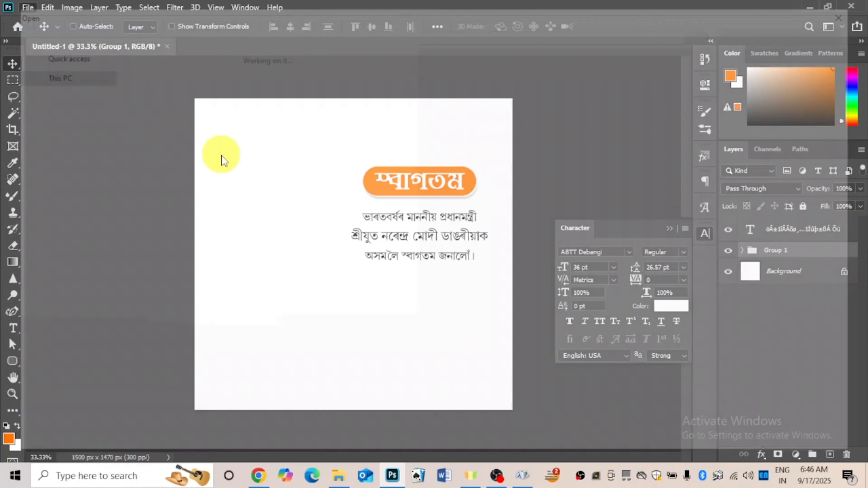
click(423, 124)
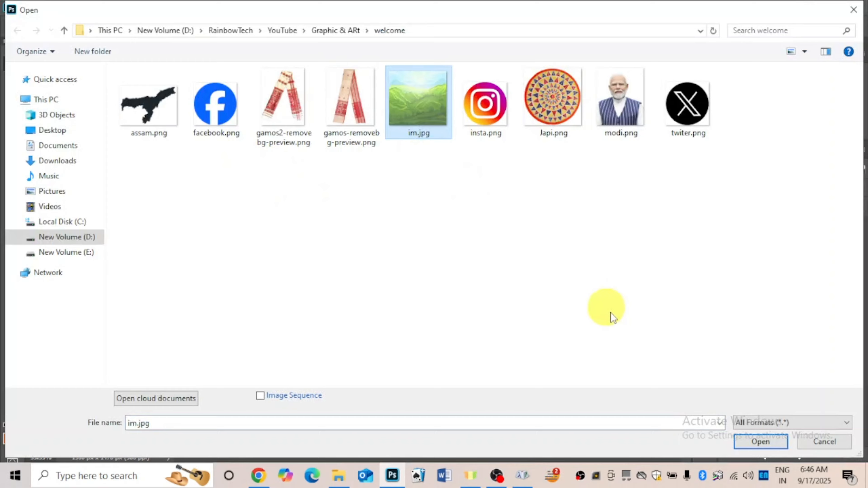
click(760, 441)
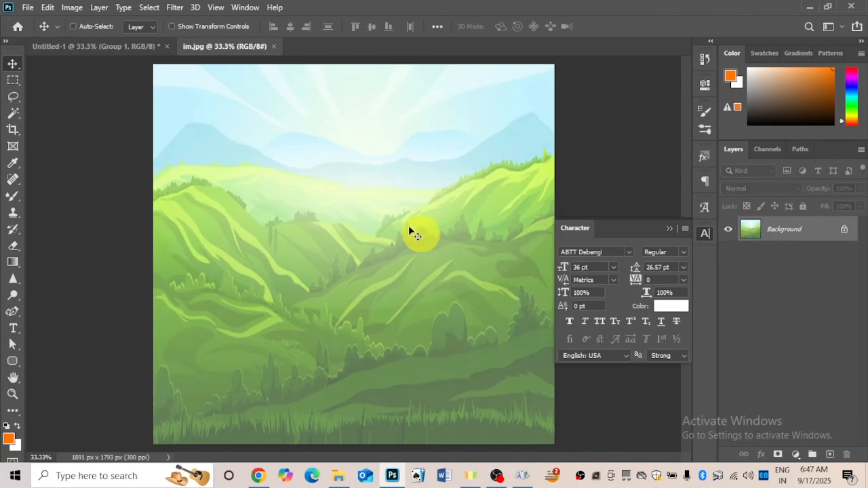
drag(144, 45, 325, 244)
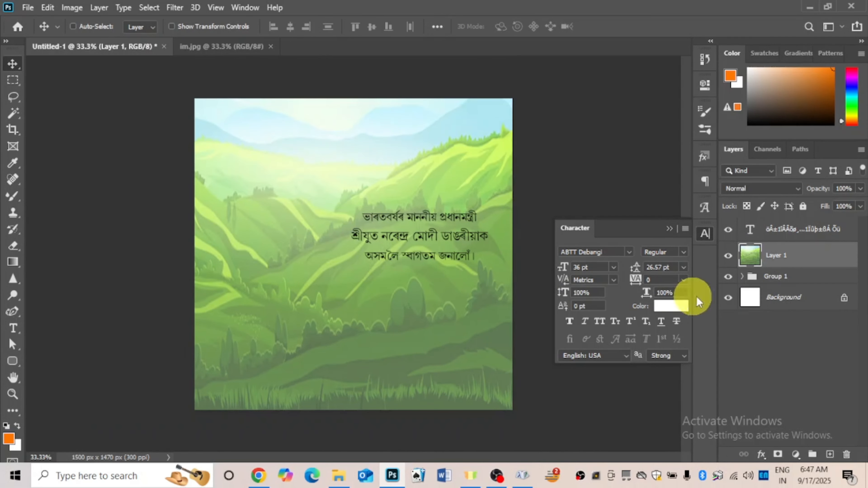
drag(791, 262, 797, 289)
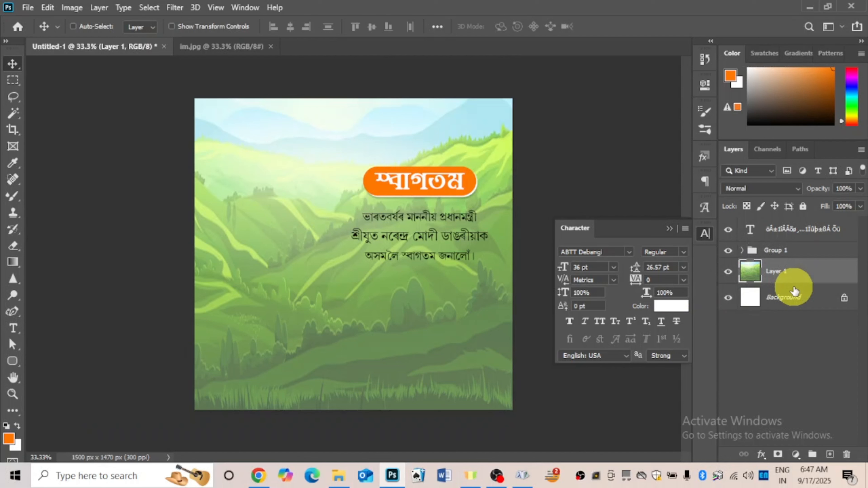
Set the landscape layer's opacity to 70%
click(861, 189)
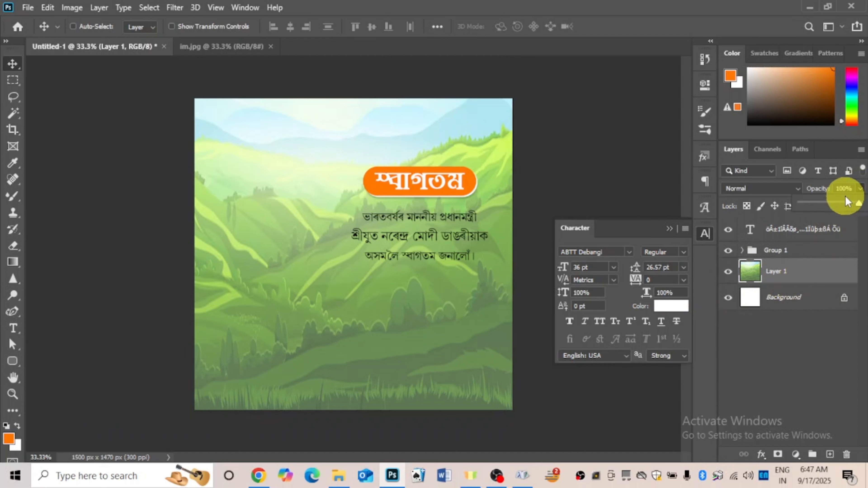
drag(856, 204, 838, 188)
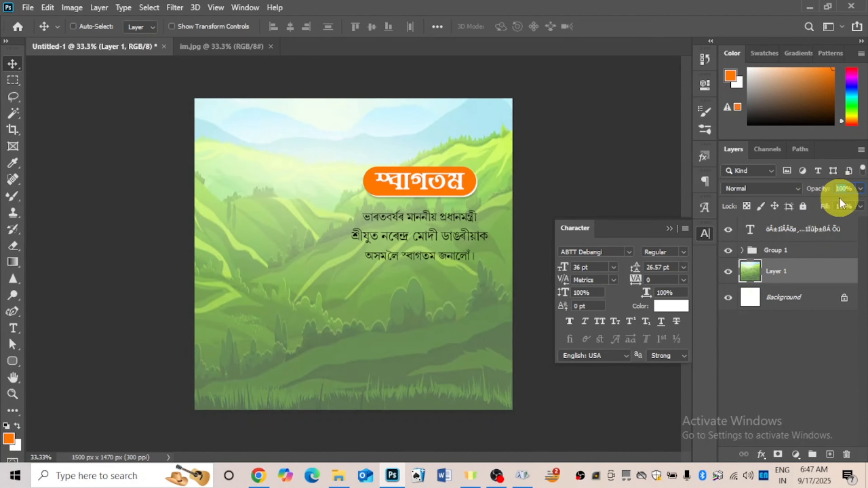
text(70)
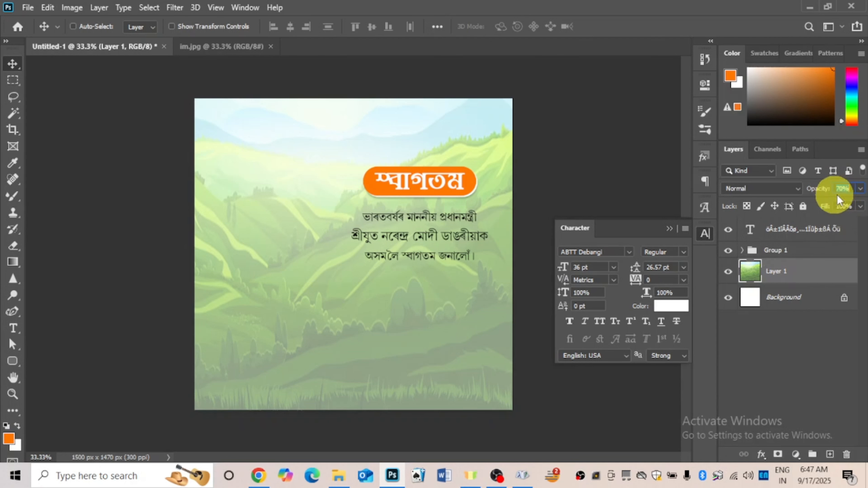
Mask the landscape layer with a vertical white-to-black linear gradient, fading it out from the heading's level to just below the welcome text
click(778, 456)
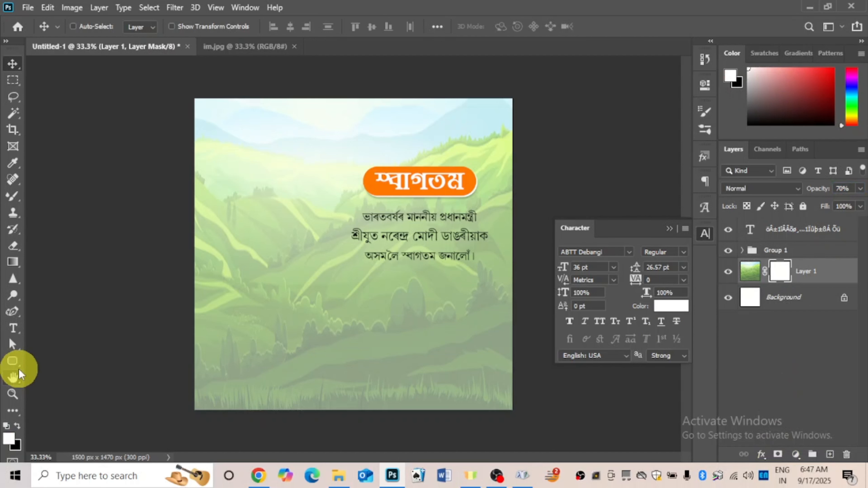
click(13, 263)
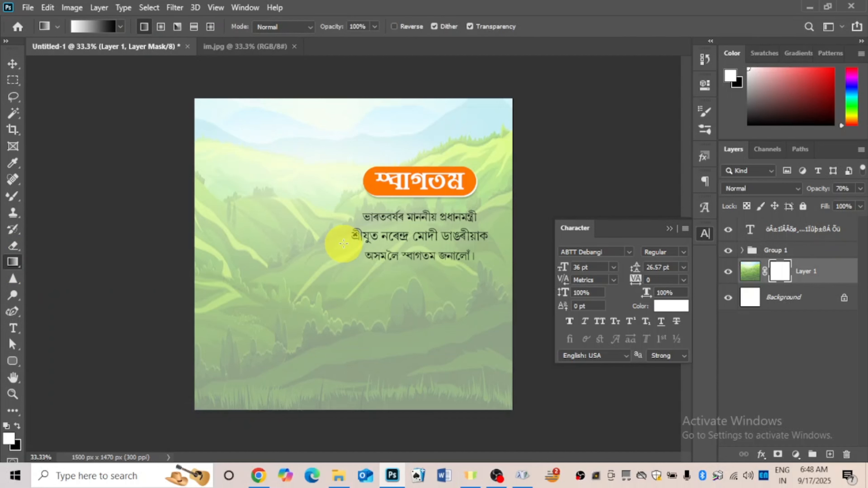
drag(344, 225, 342, 359)
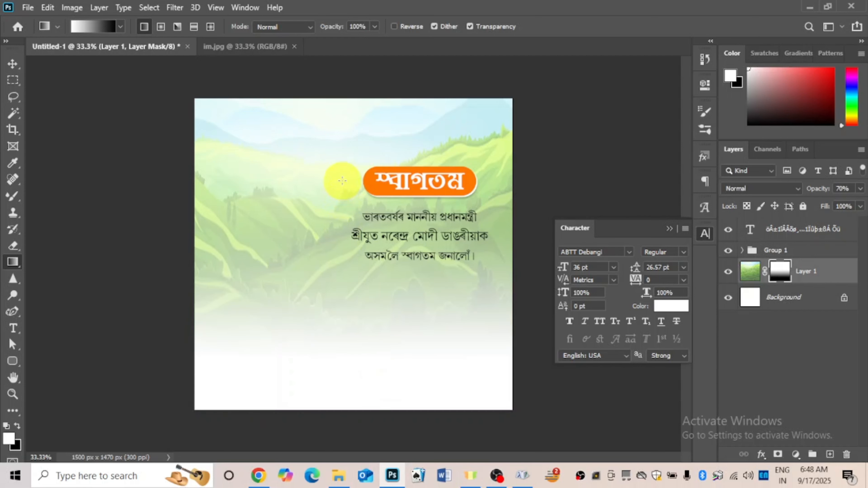
drag(342, 181, 342, 208)
drag(341, 314, 340, 311)
key(v)
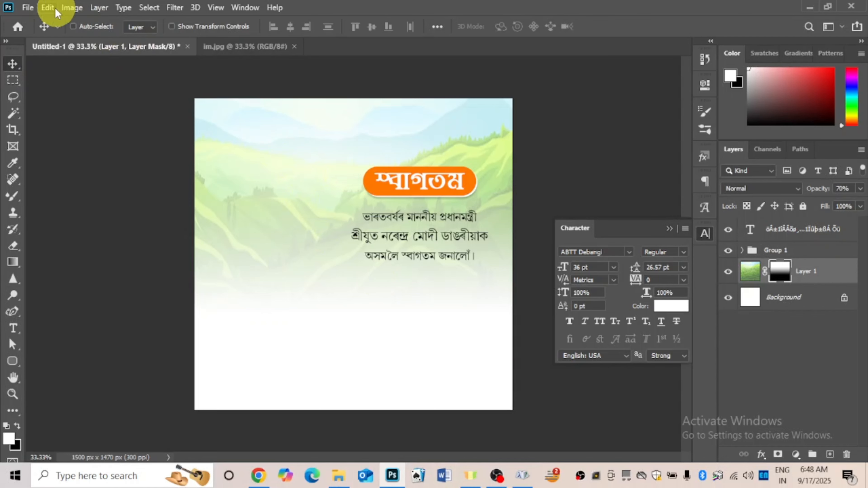
Open modi.png and bring the portrait into the welcome design, enlarging it and placing it beside the heading and welcome text
click(27, 8)
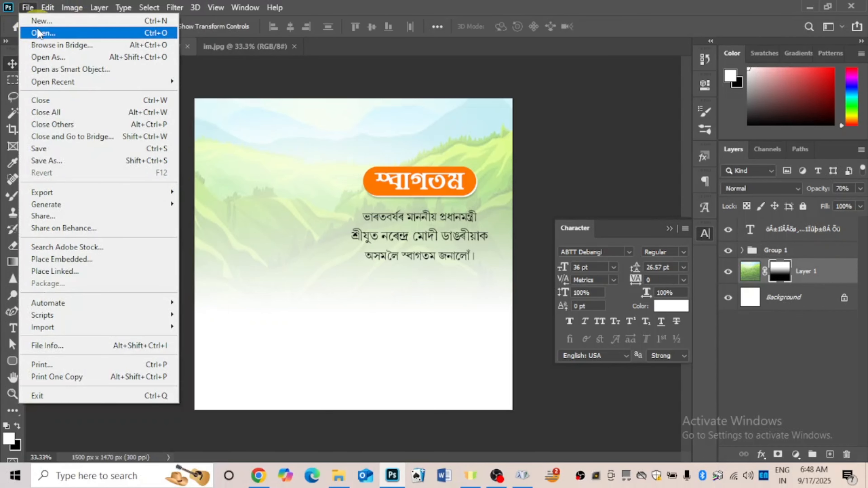
click(39, 34)
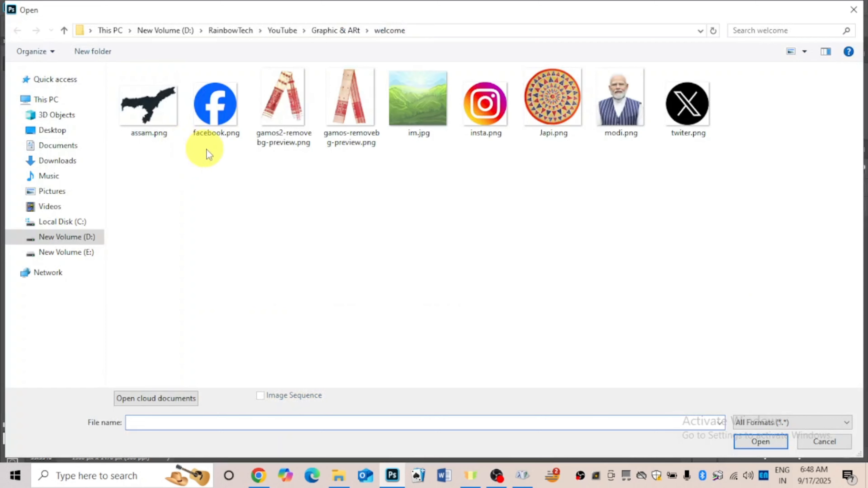
click(604, 120)
click(754, 442)
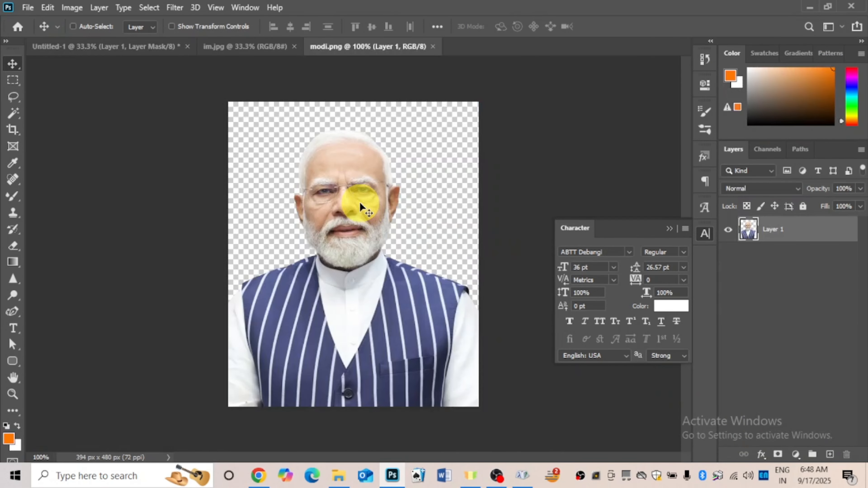
drag(359, 262, 382, 420)
key(ctrl+t)
key(Return)
drag(361, 368, 348, 352)
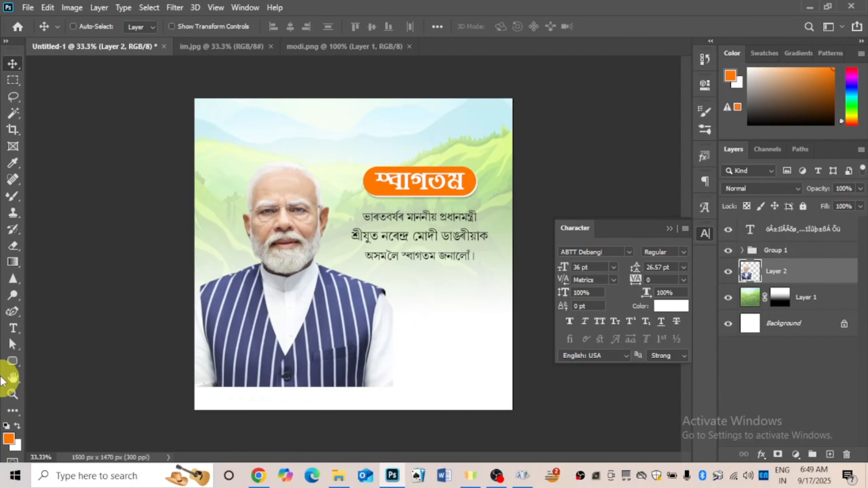
Draw an orange rectangle of about 1527 x 171 px across the poster's bottom edge and remove its stroke
right_click(14, 362)
click(48, 362)
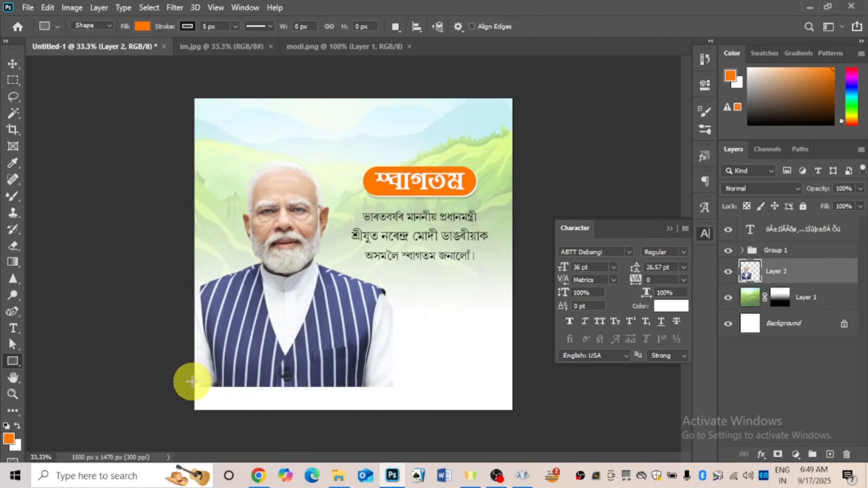
drag(192, 383, 515, 419)
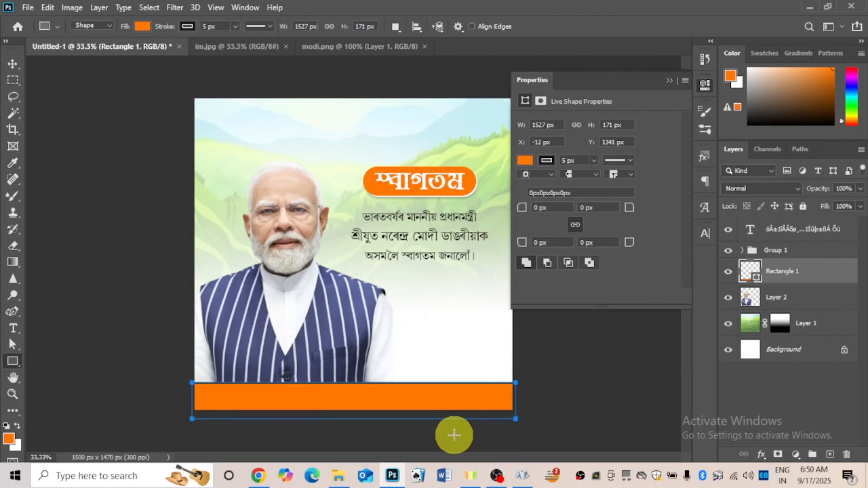
click(547, 160)
click(531, 185)
click(670, 80)
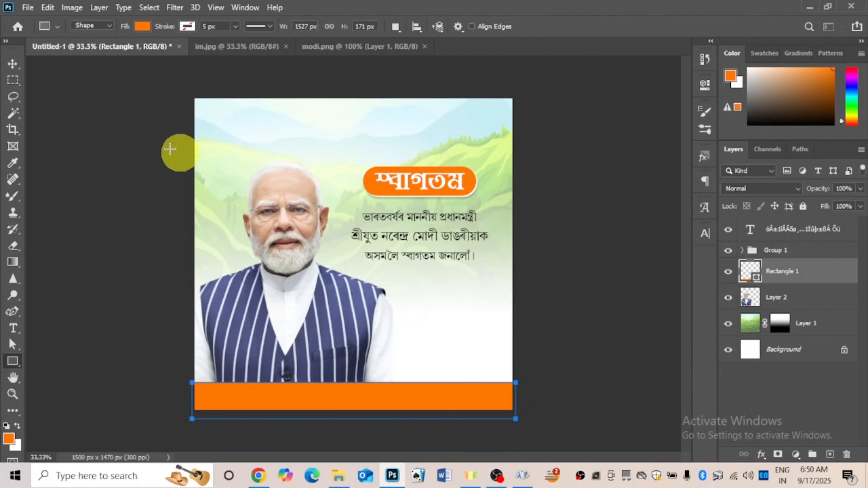
click(13, 64)
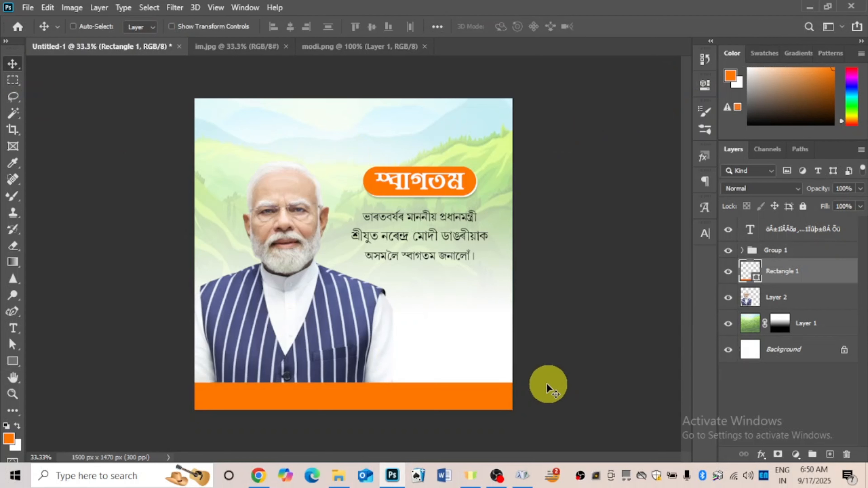
Close the modi.png and im.jpg documents, keeping the welcome design open
click(393, 49)
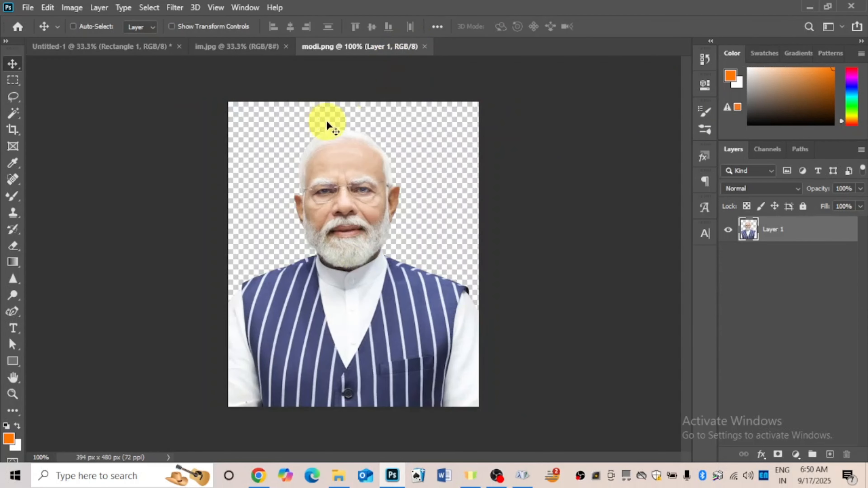
click(425, 47)
click(271, 48)
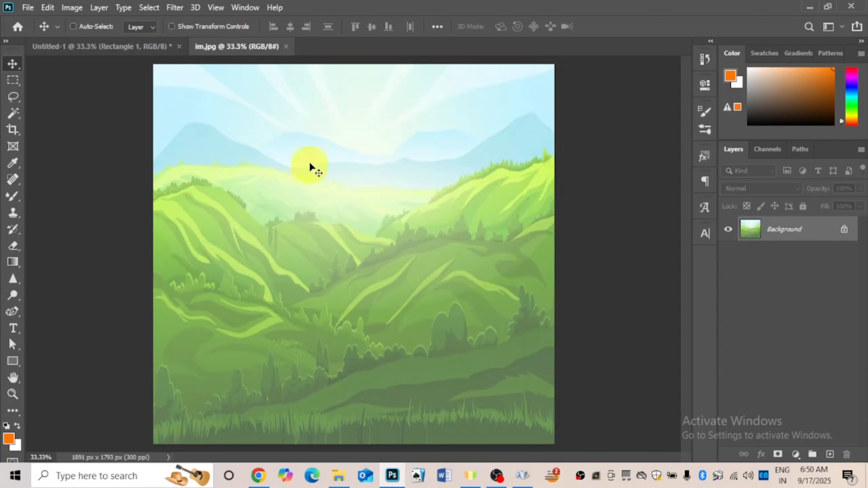
click(286, 47)
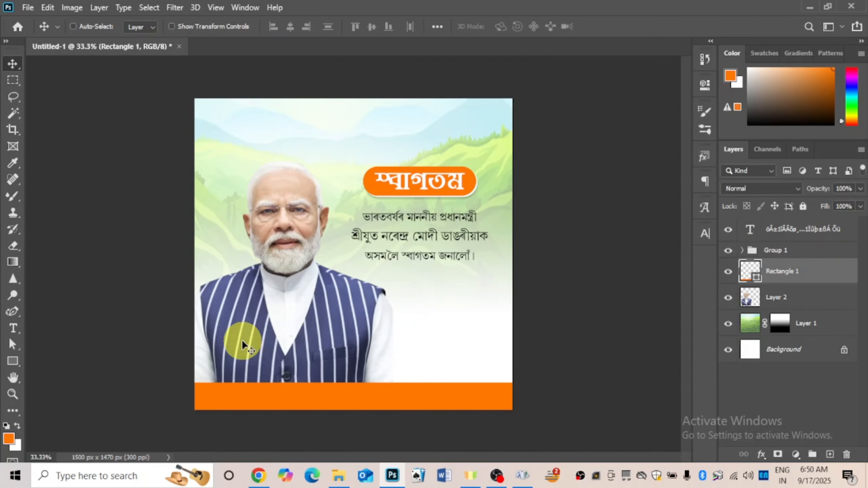
Open assam.png and bring the Assam map into the welcome design, placing it below the welcome text
click(29, 8)
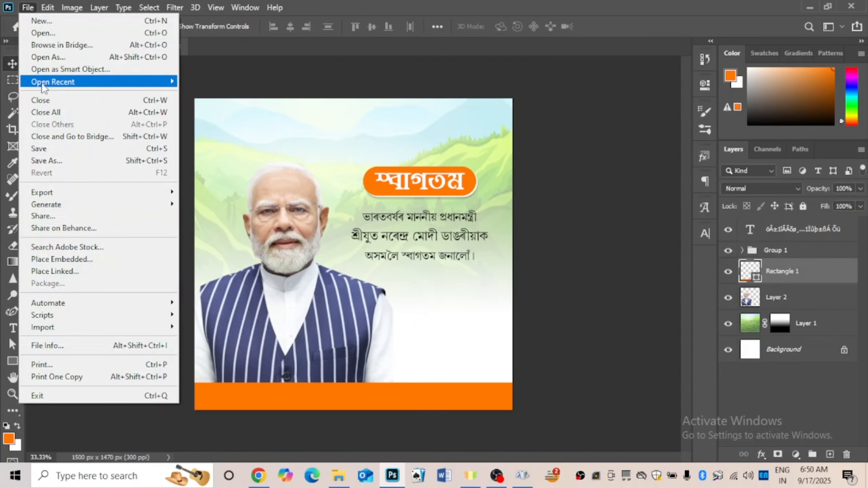
click(56, 37)
click(169, 131)
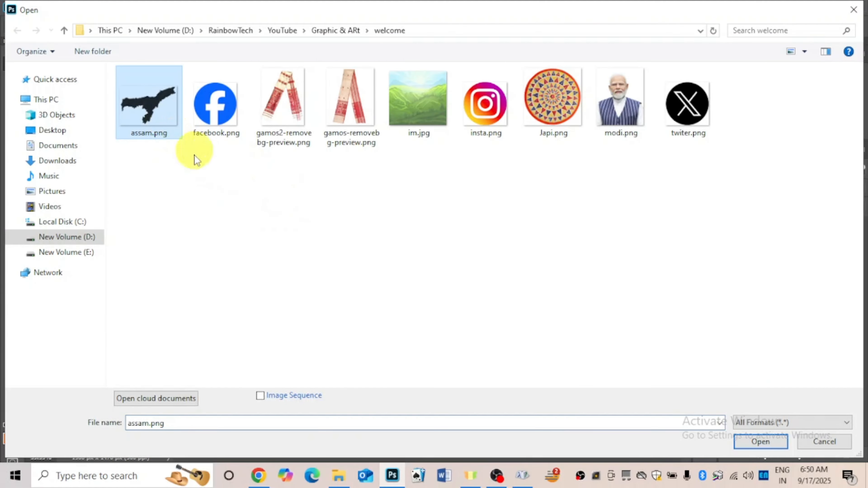
click(757, 441)
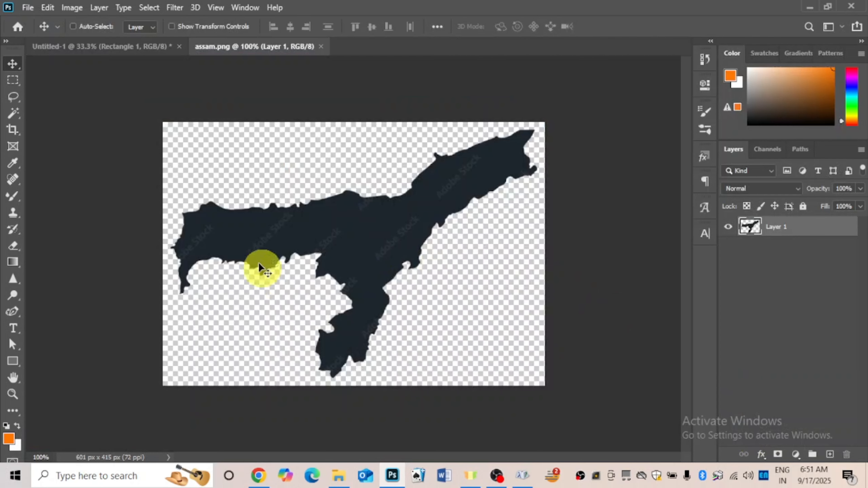
drag(259, 263, 436, 322)
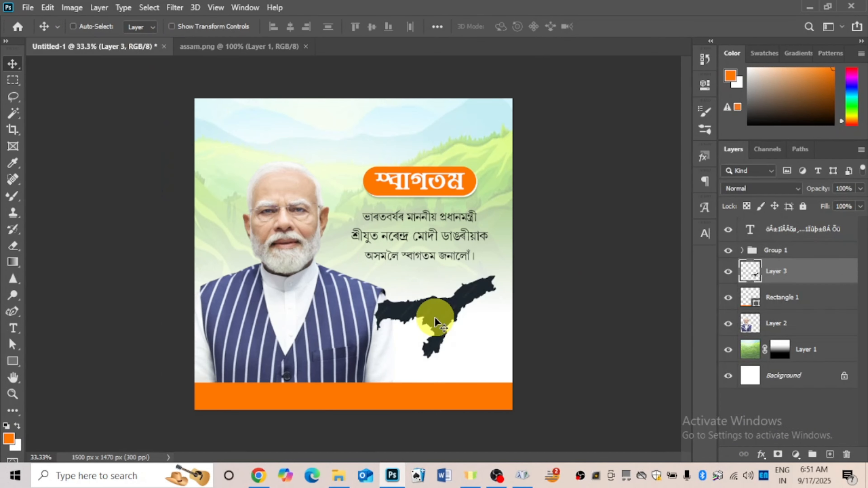
Move the map layer beneath the portrait layer, then enlarge the map to about 130% and fit it between the text and orange bar
drag(785, 273, 788, 326)
key(ctrl+t)
drag(373, 274, 342, 251)
drag(427, 297, 434, 308)
drag(350, 263, 343, 261)
drag(445, 305, 442, 308)
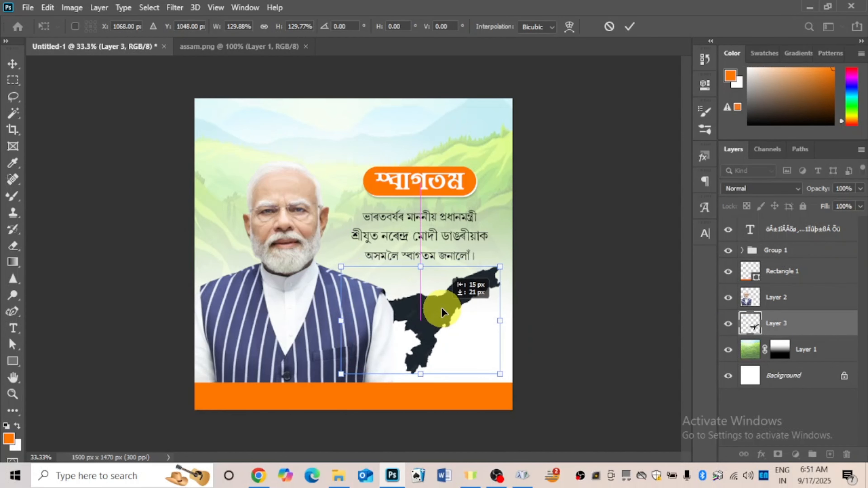
click(12, 62)
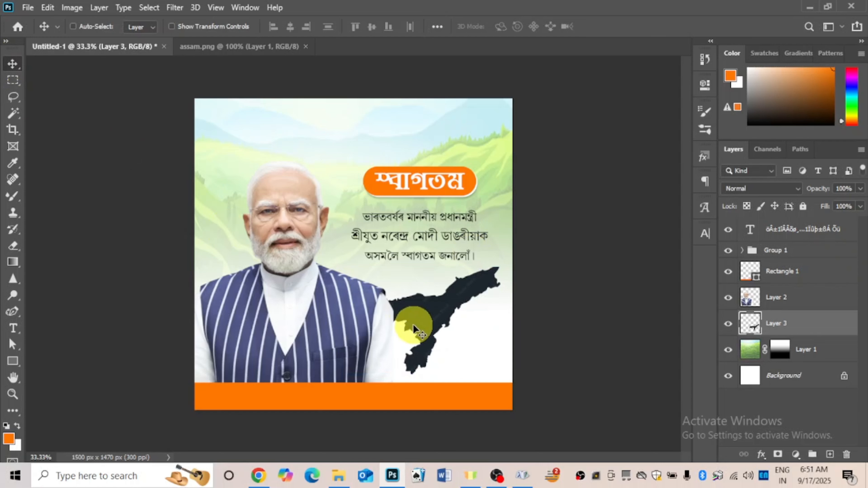
Apply a green Color Overlay (#448a06) at 100% opacity to the Assam map layer
click(763, 455)
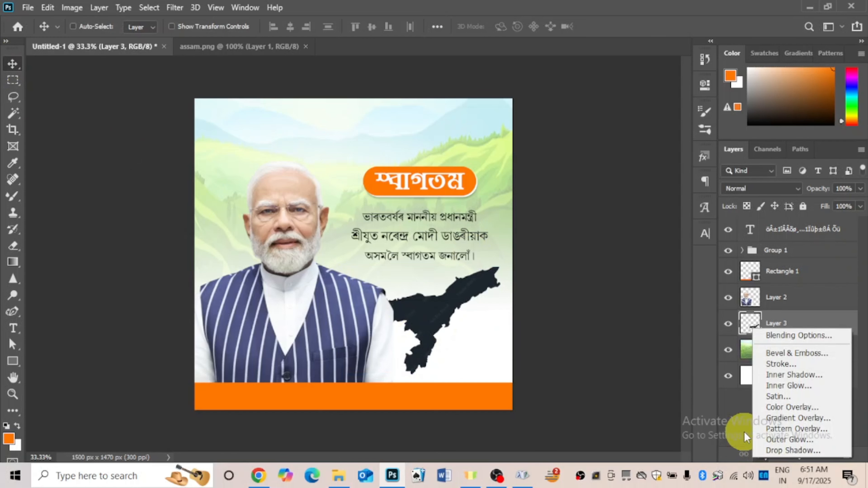
click(792, 411)
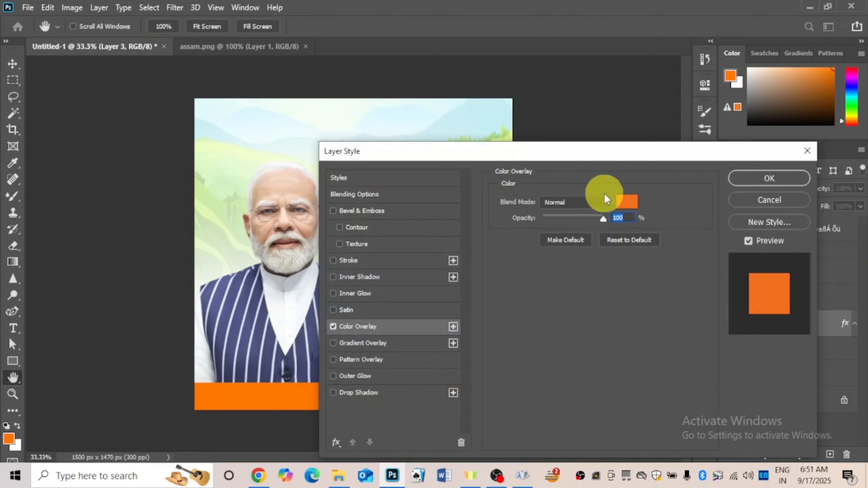
drag(595, 160, 757, 138)
click(792, 180)
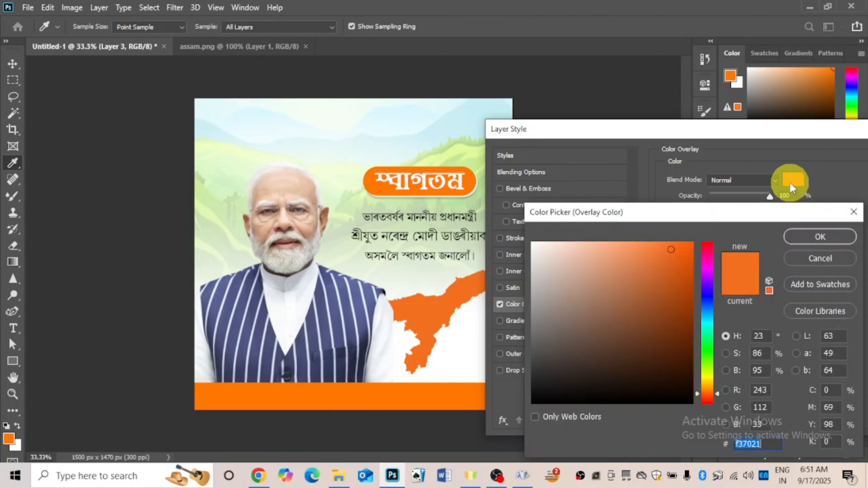
click(704, 362)
click(681, 339)
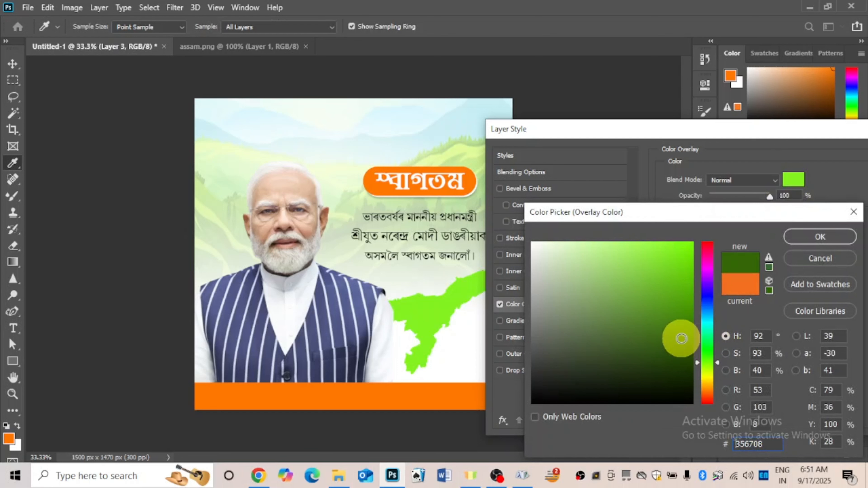
click(682, 318)
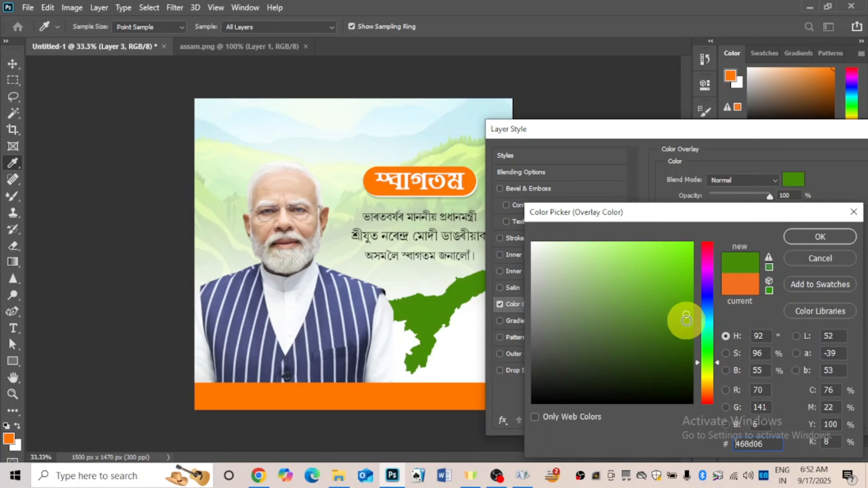
click(687, 320)
click(687, 316)
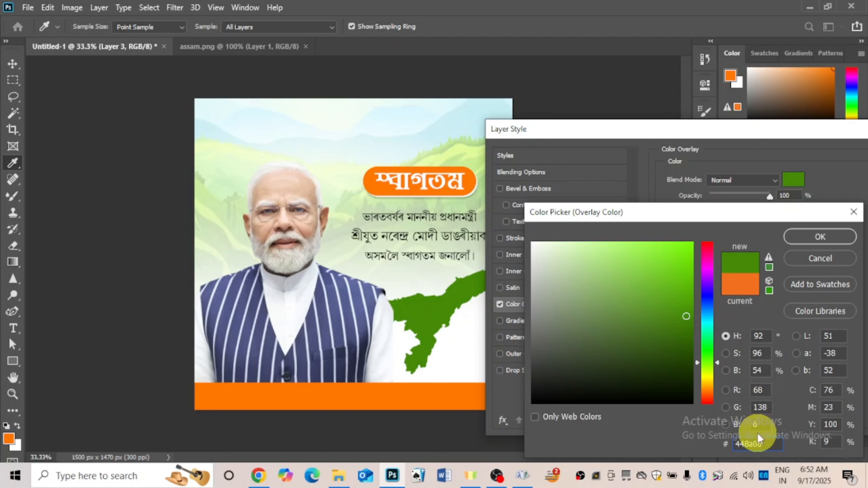
click(803, 240)
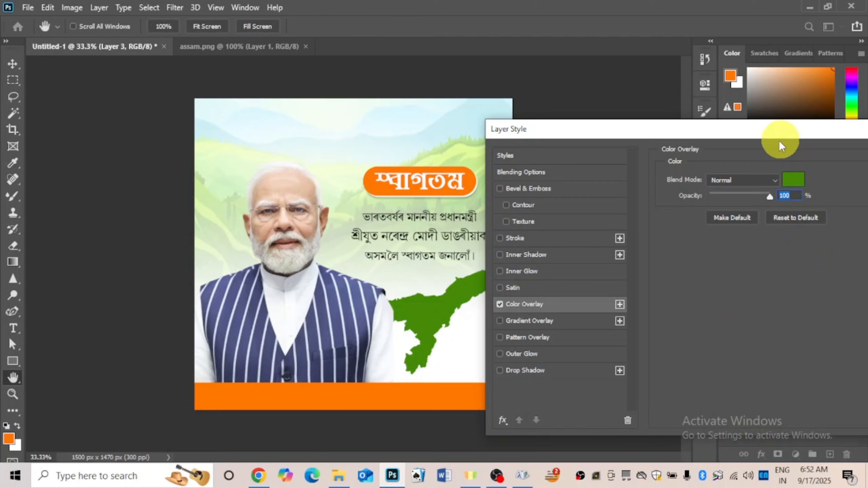
drag(779, 141, 599, 199)
click(751, 216)
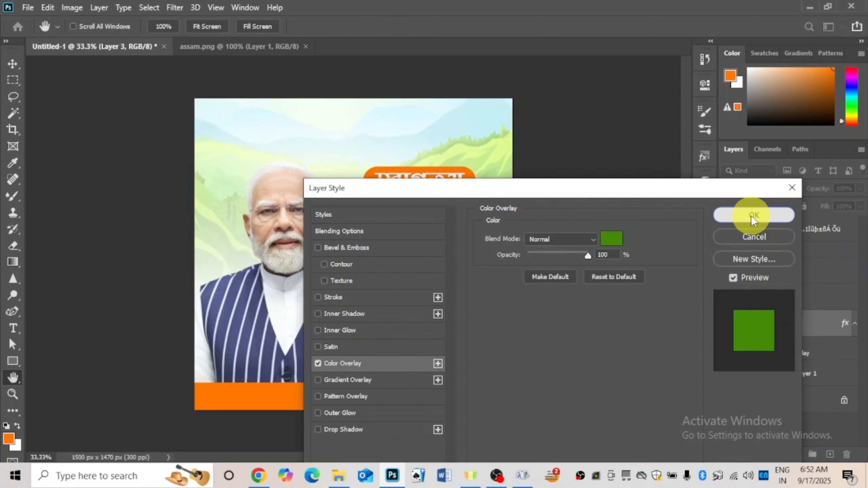
Open gamos-removebg-preview.png and bring the gamosa into the welcome design, scaling it down slightly and placing it behind the heading badge
click(28, 7)
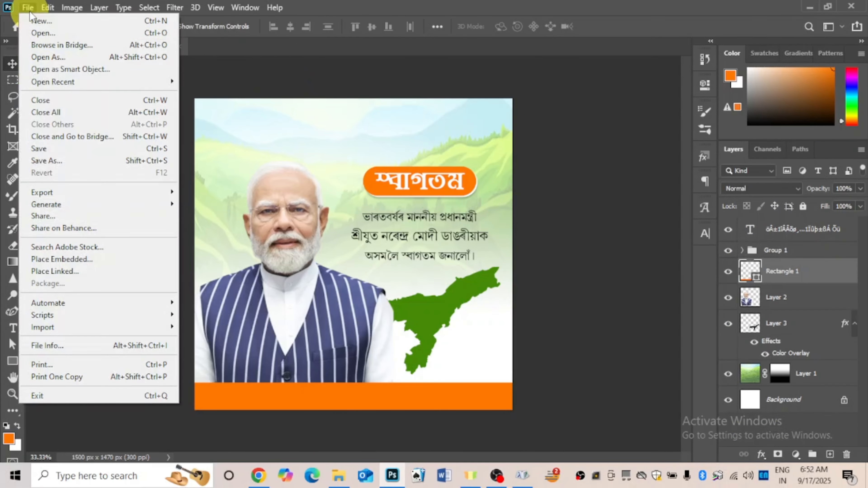
click(44, 32)
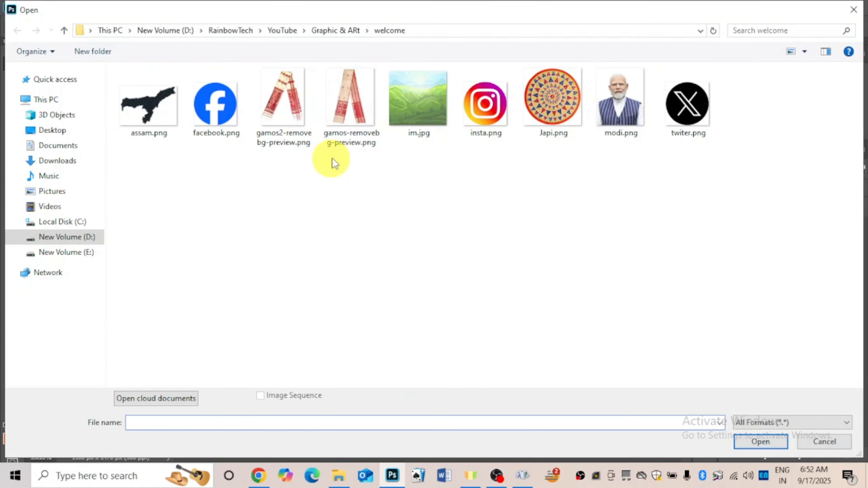
click(337, 122)
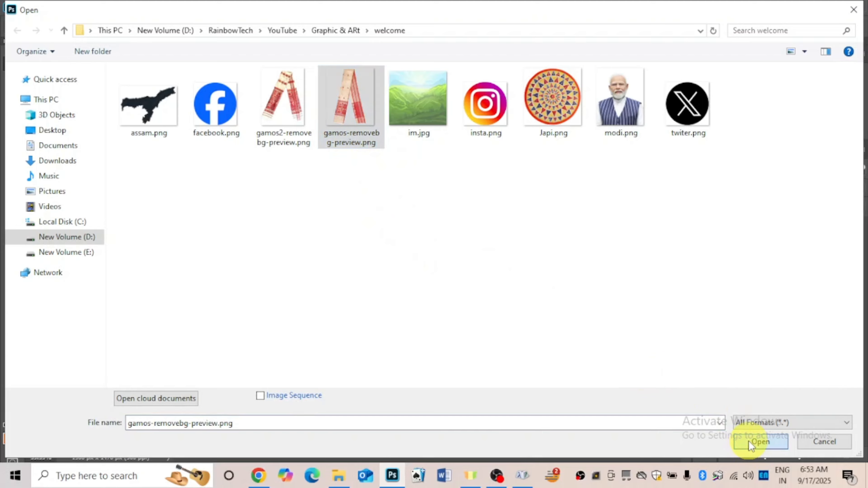
click(760, 442)
drag(360, 170, 426, 182)
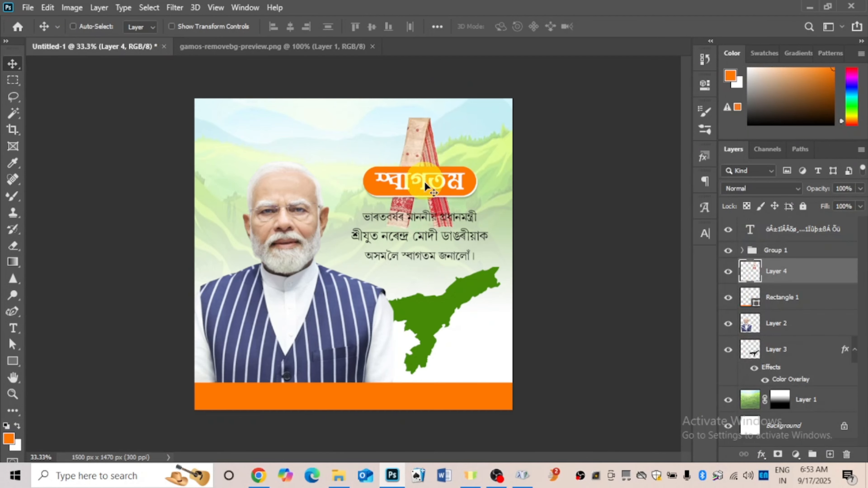
key(ctrl+t)
drag(454, 116, 418, 144)
key(Return)
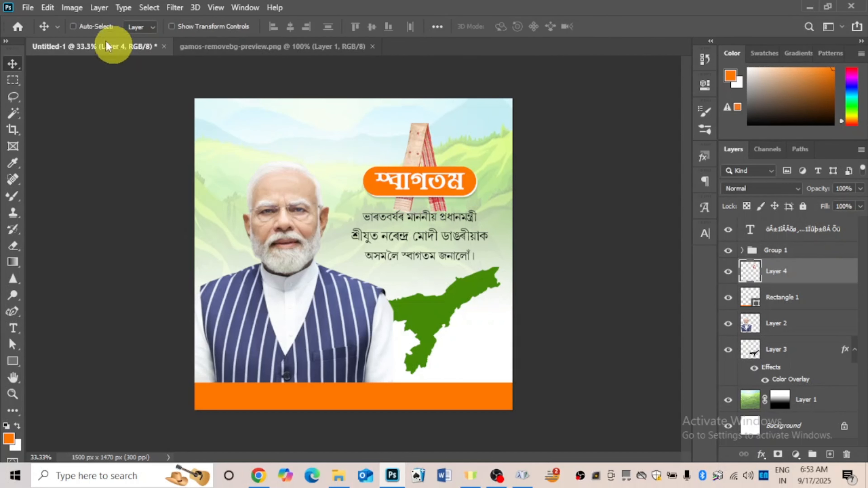
Adjust the gamosa layer's Levels with a black input of 6 and a white input of 233
click(78, 11)
mouse_move(172, 43)
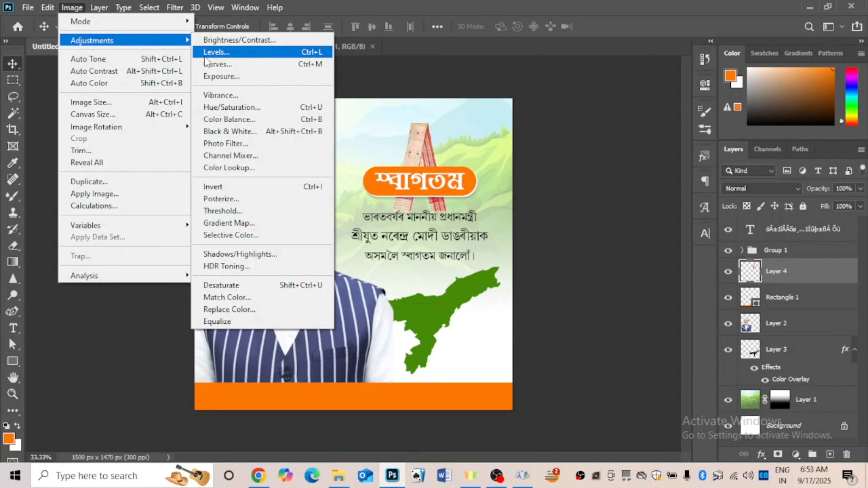
click(213, 56)
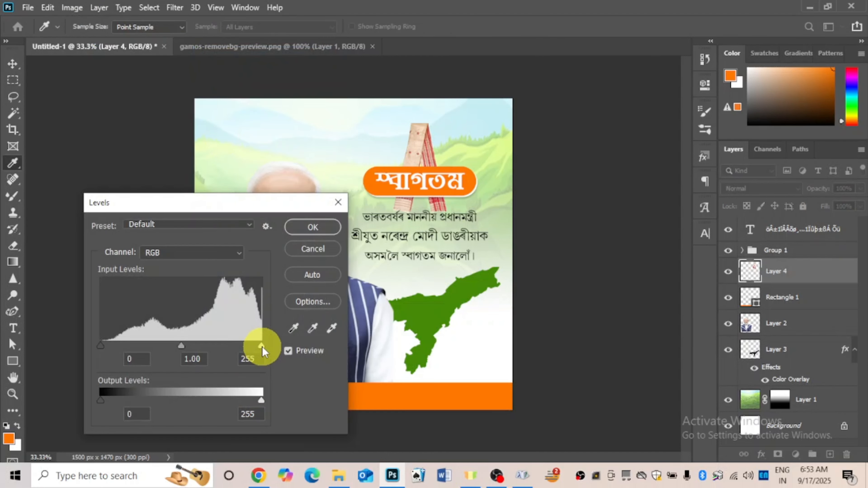
drag(261, 346, 248, 347)
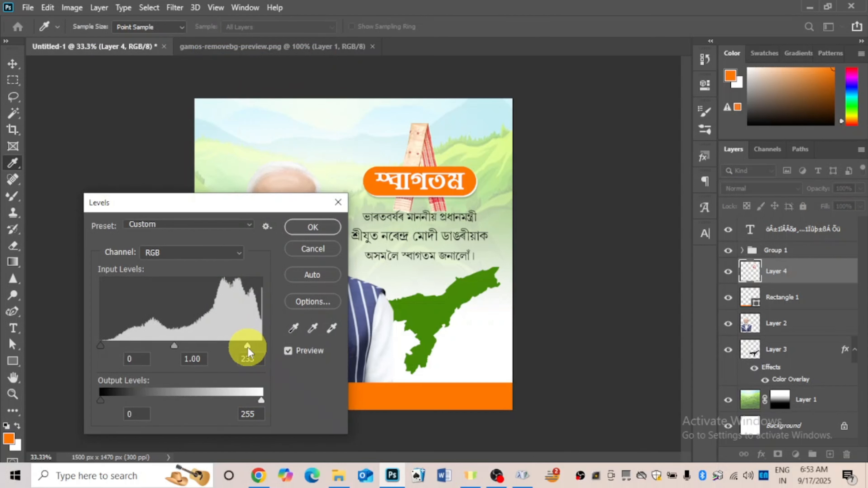
drag(101, 346, 105, 348)
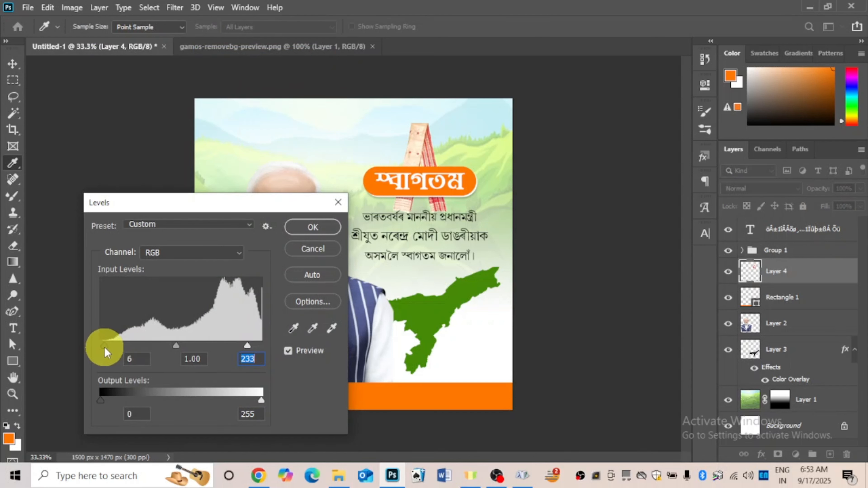
click(314, 229)
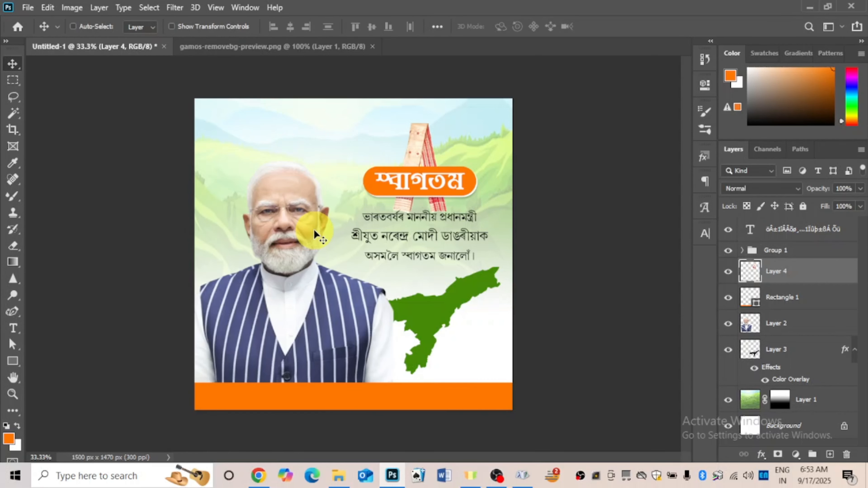
Bring the Japi.png artwork into the welcome design, scale it to about 26%, and place it just above the heading badge
click(27, 7)
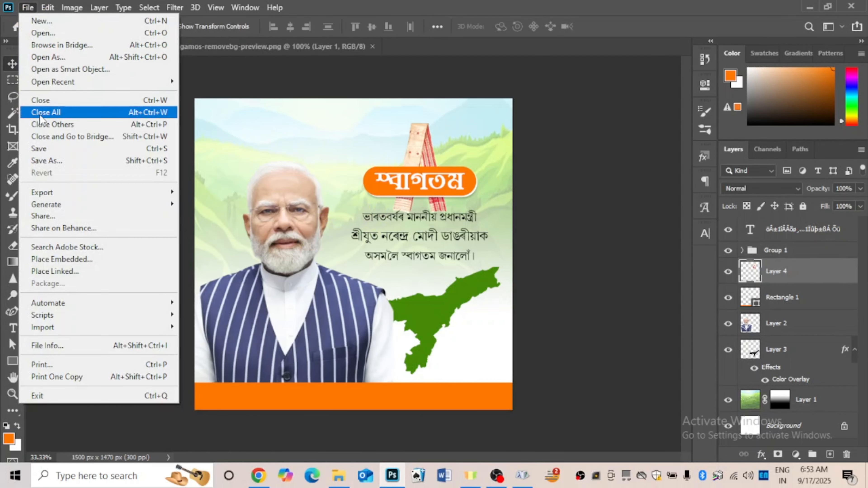
click(52, 33)
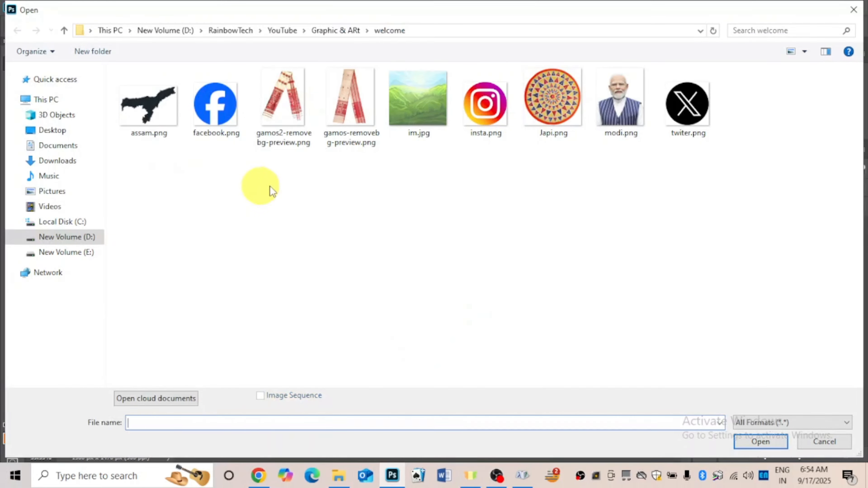
click(560, 122)
click(748, 440)
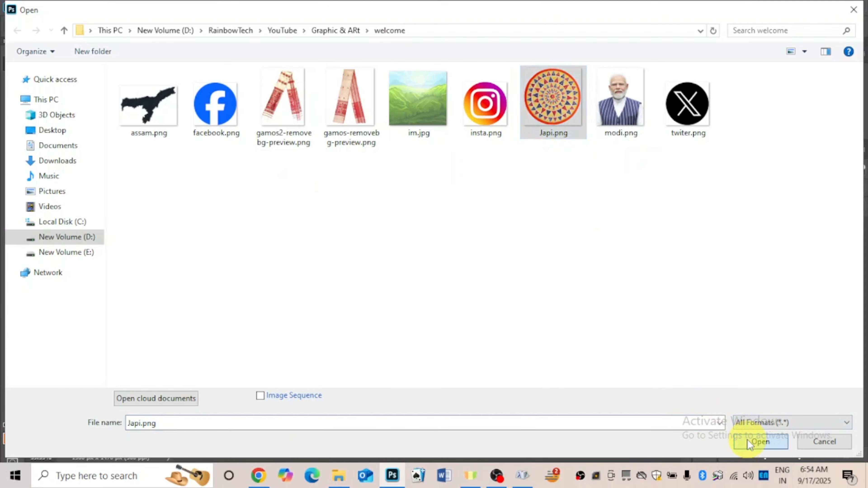
drag(332, 193, 317, 183)
key(ctrl+t)
drag(432, 280, 291, 145)
drag(246, 102, 421, 133)
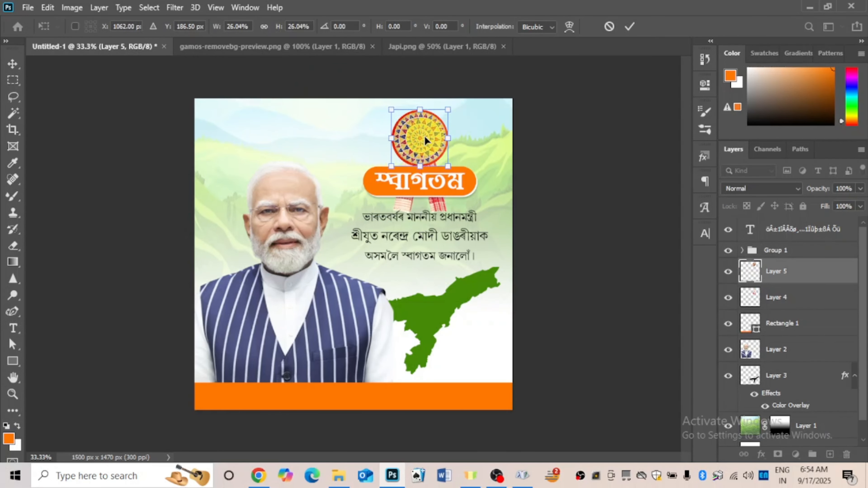
key(Return)
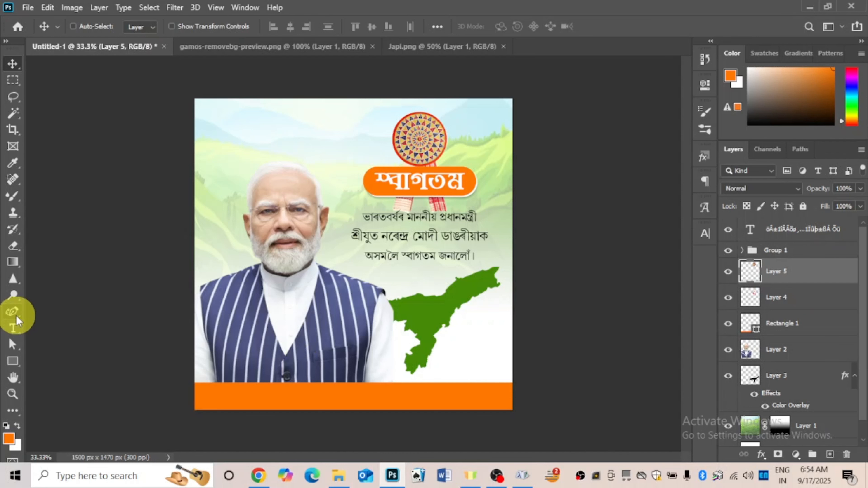
Rename the orange bar's layer "footer band" and put it in a new layer group named "footer"
right_click(335, 403)
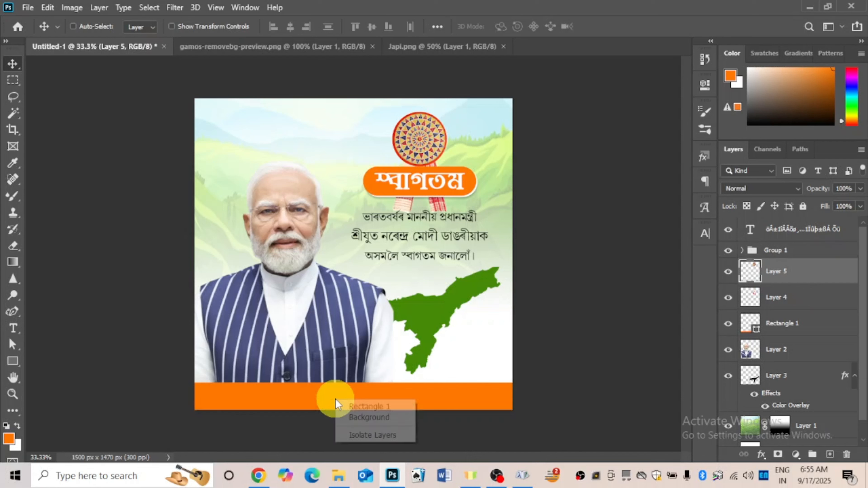
click(355, 407)
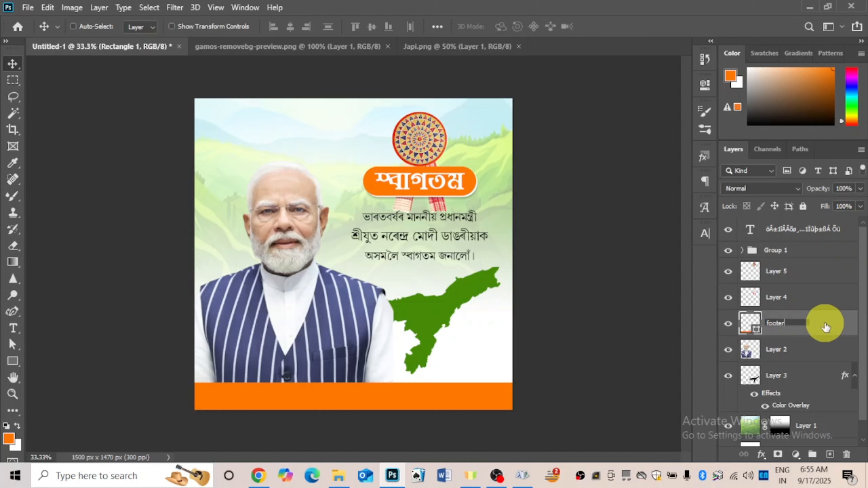
key(Return)
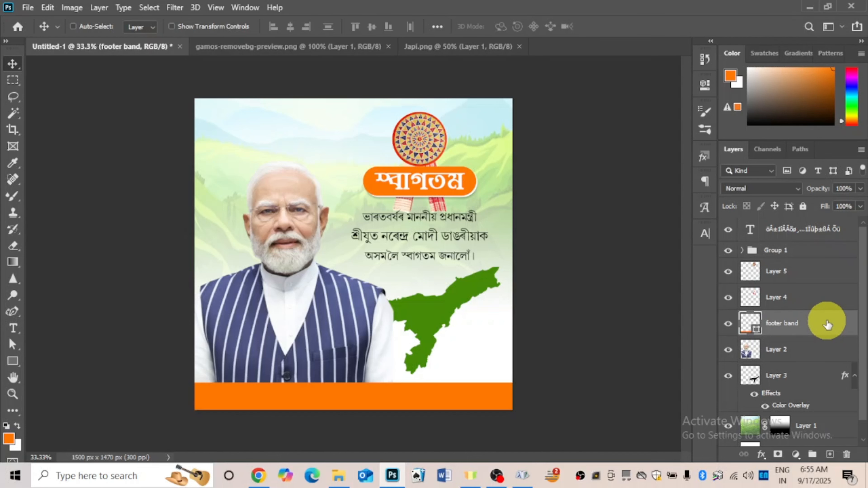
click(813, 455)
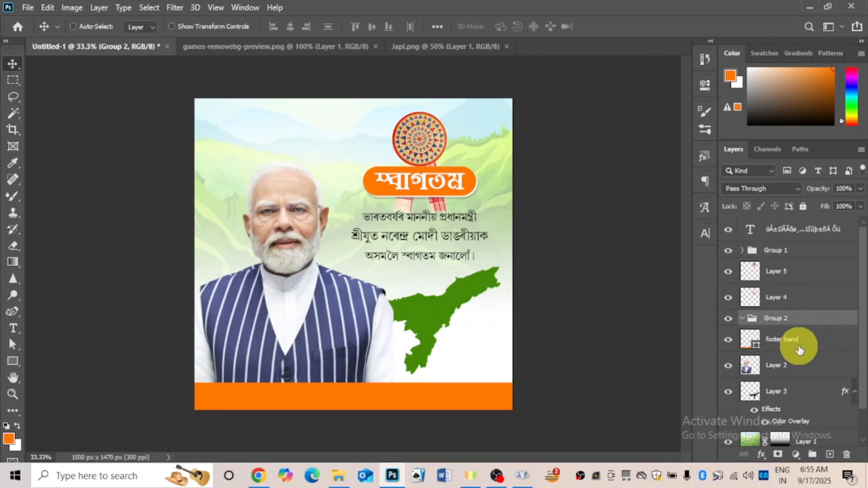
drag(799, 344, 797, 319)
double_click(778, 319)
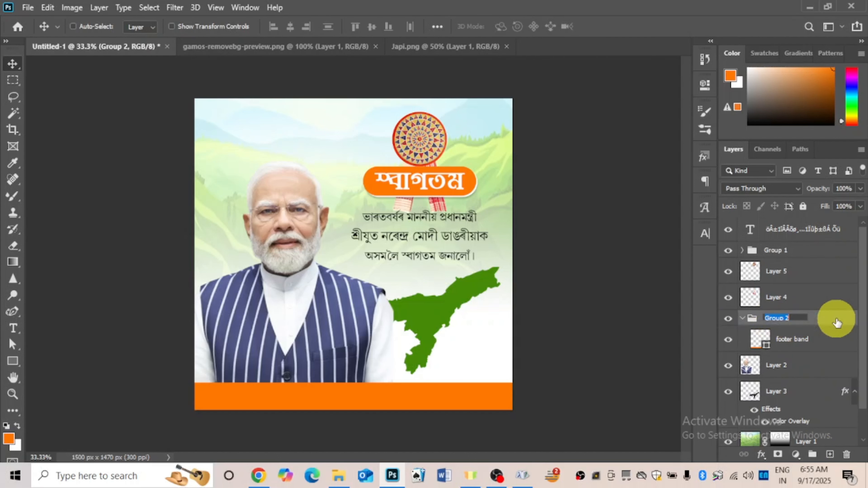
click(798, 341)
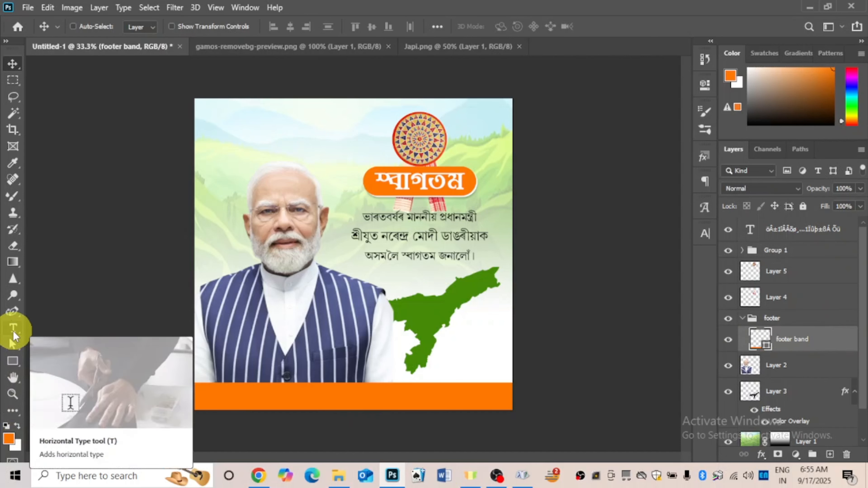
Add a placeholder text layer in Franklin Gothic Medium Cond above the footer band layer and move it onto the orange bar
click(13, 329)
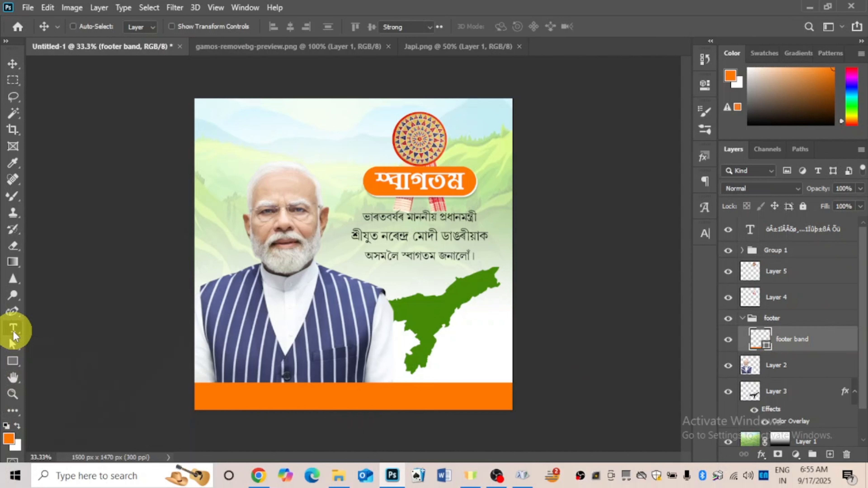
click(258, 337)
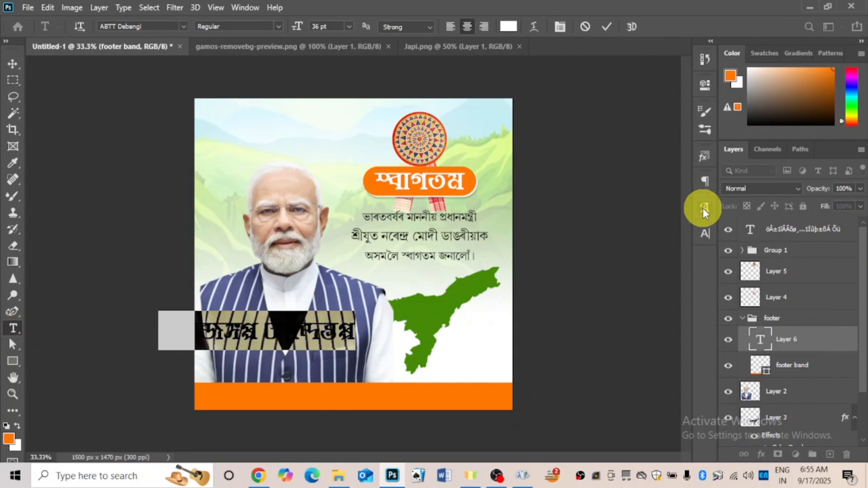
click(705, 234)
click(629, 253)
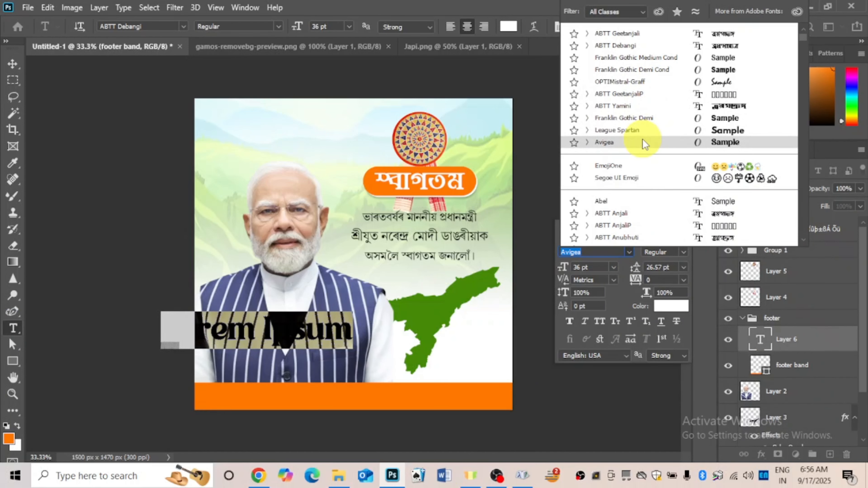
click(656, 58)
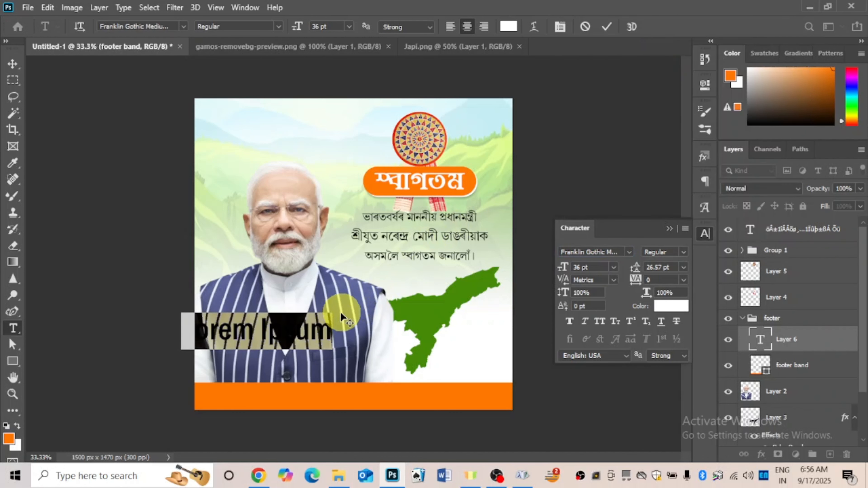
click(19, 69)
drag(255, 333, 325, 395)
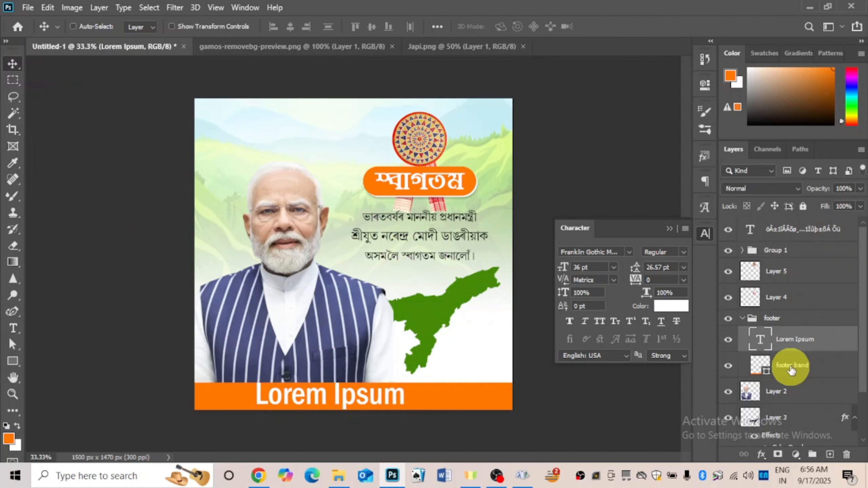
Reduce the placeholder text to 16 pt and shift it toward the left part of the orange bar
click(613, 270)
click(592, 372)
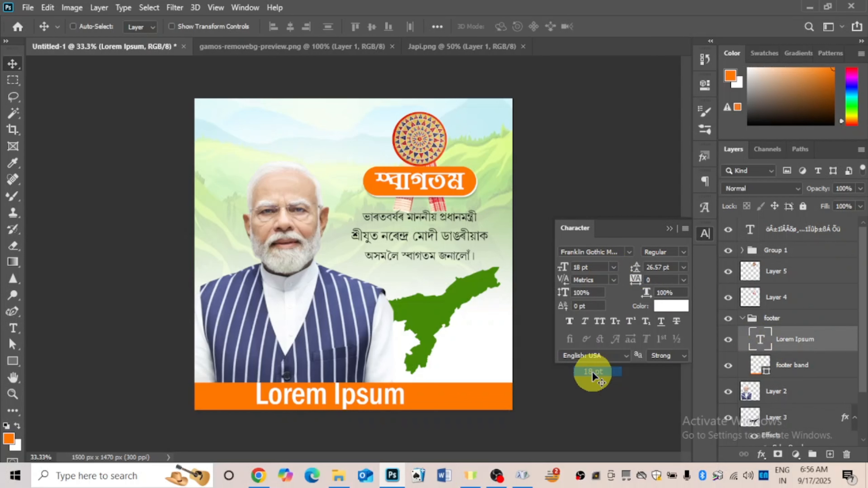
click(613, 270)
click(594, 363)
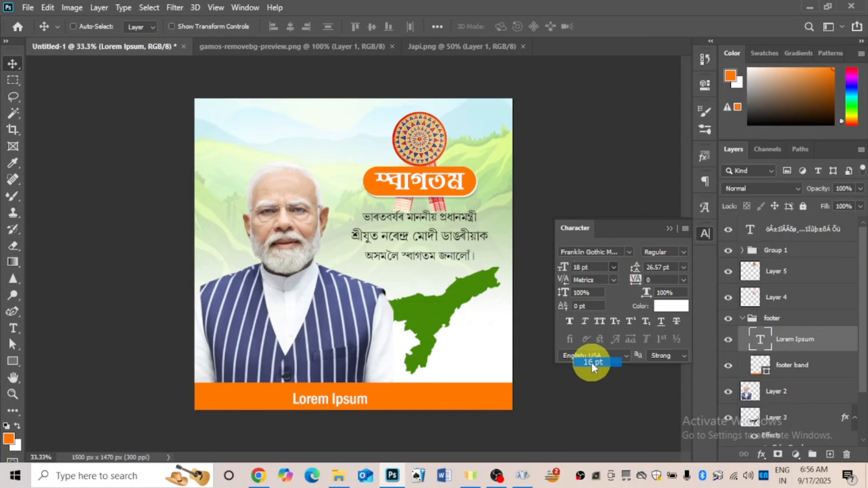
drag(359, 403, 315, 404)
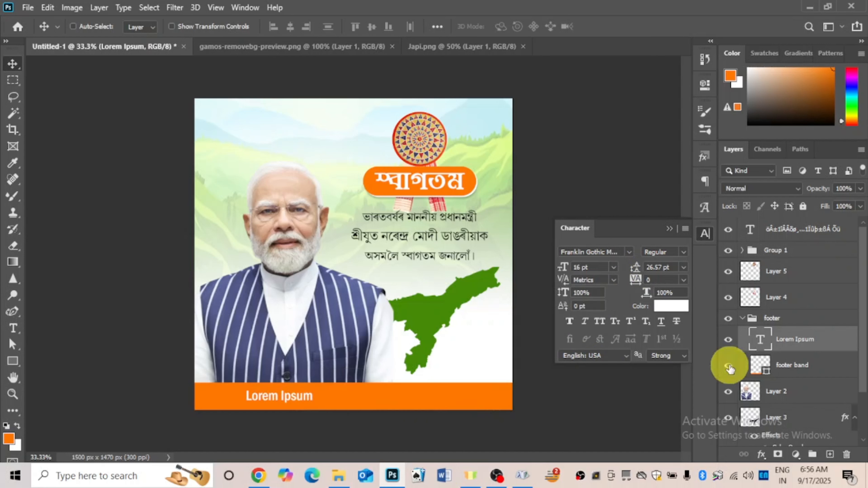
Replace the placeholder with three social media handles separated by wide spaces, and move the line so it fits within the orange bar
double_click(760, 341)
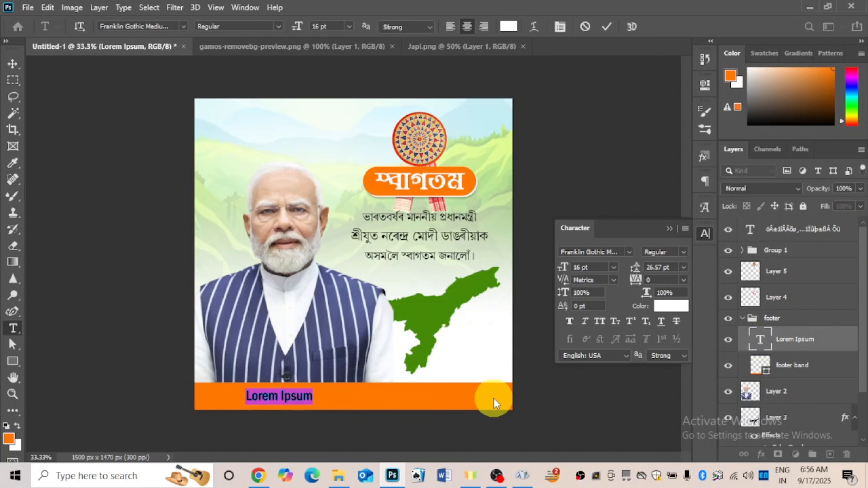
text(mantuka)
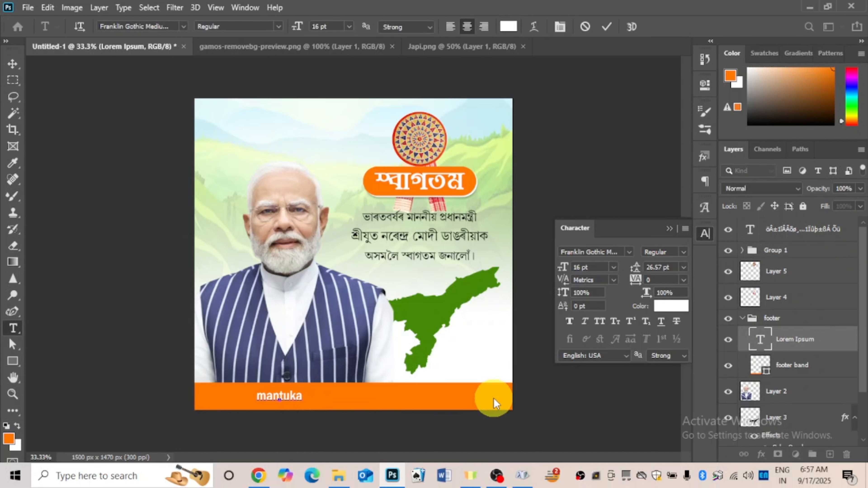
text(lita)
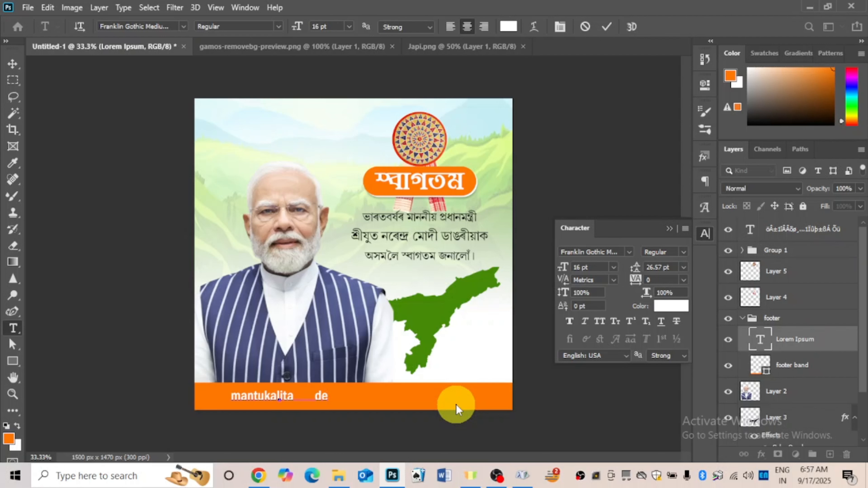
text(      designer_mantu      mon2)
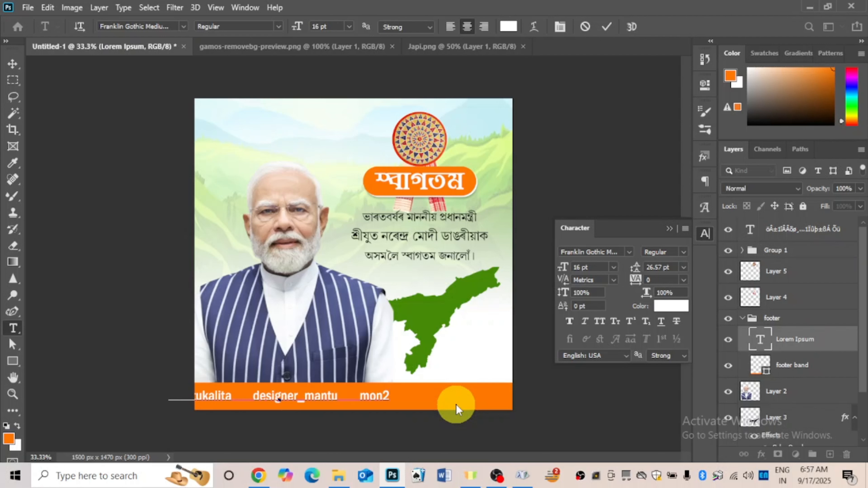
text(_designer)
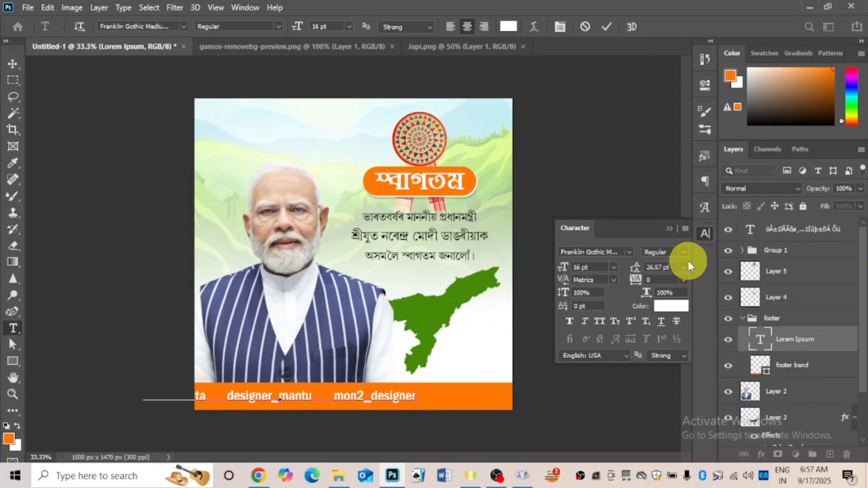
click(14, 64)
drag(318, 403, 404, 402)
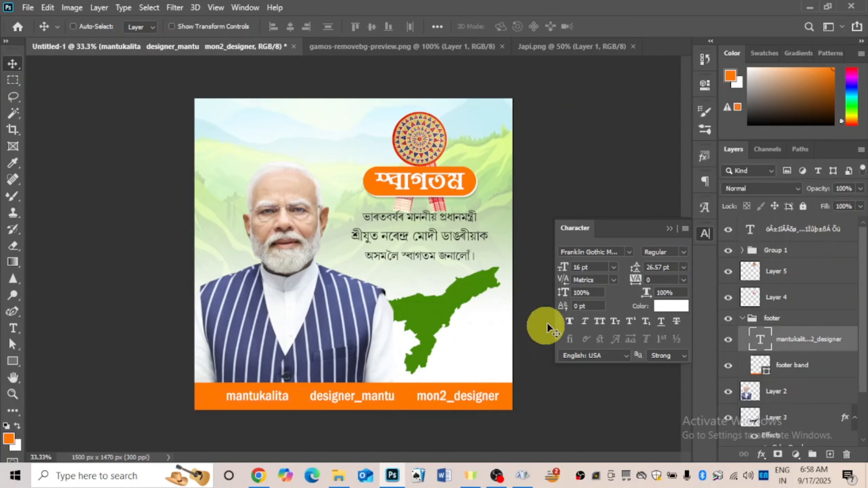
Set the footer handles' text size to 14 pt
click(581, 268)
text(4)
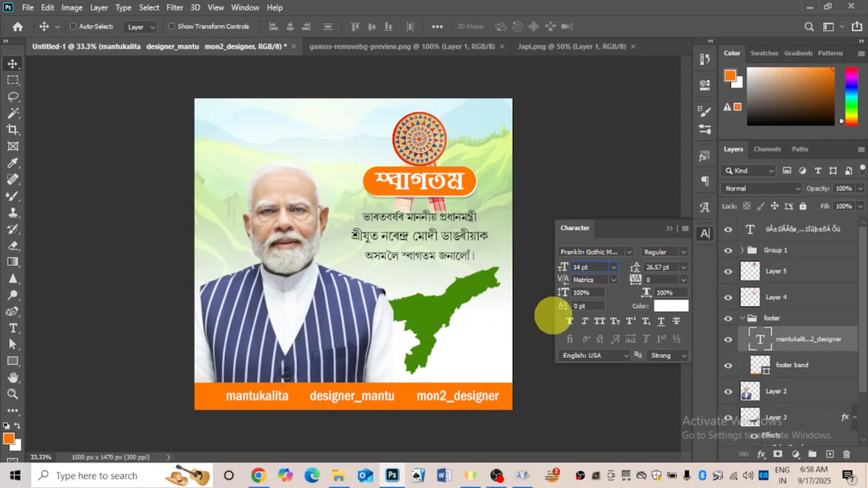
key(Return)
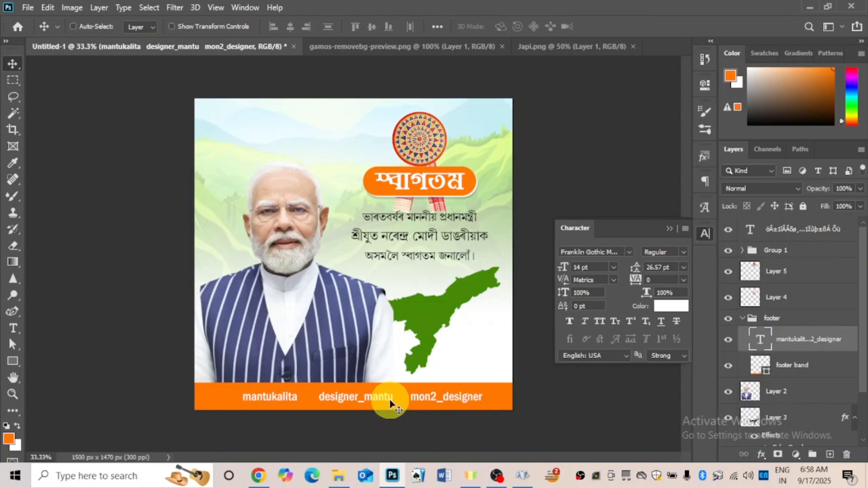
Change the footer handles' font to Century Gothic in the Bold style
click(630, 253)
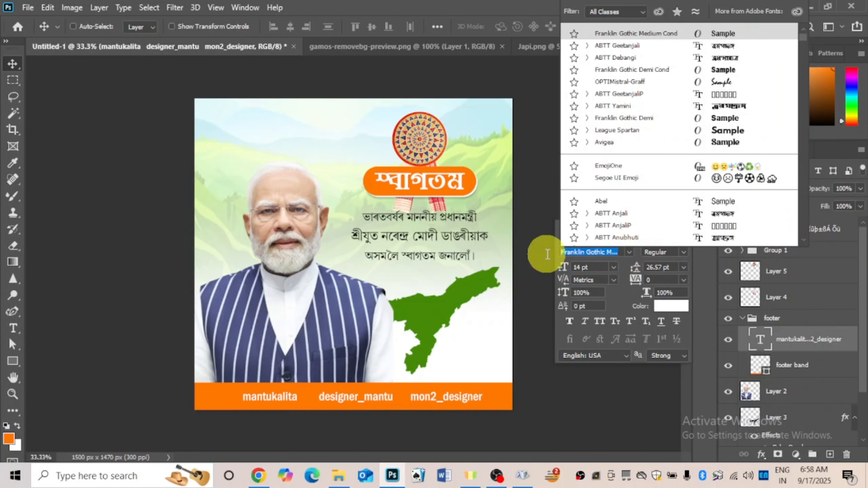
text(c)
scroll(731, 191, down, 15)
scroll(681, 229, down, 4)
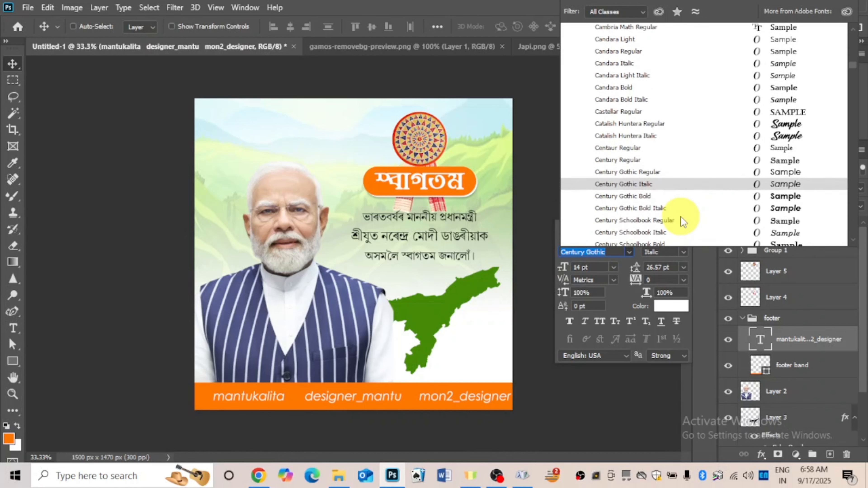
click(660, 88)
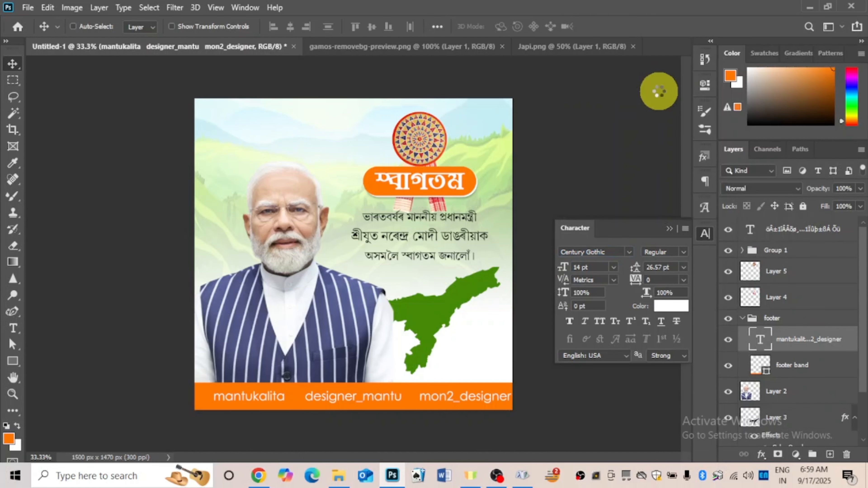
click(681, 252)
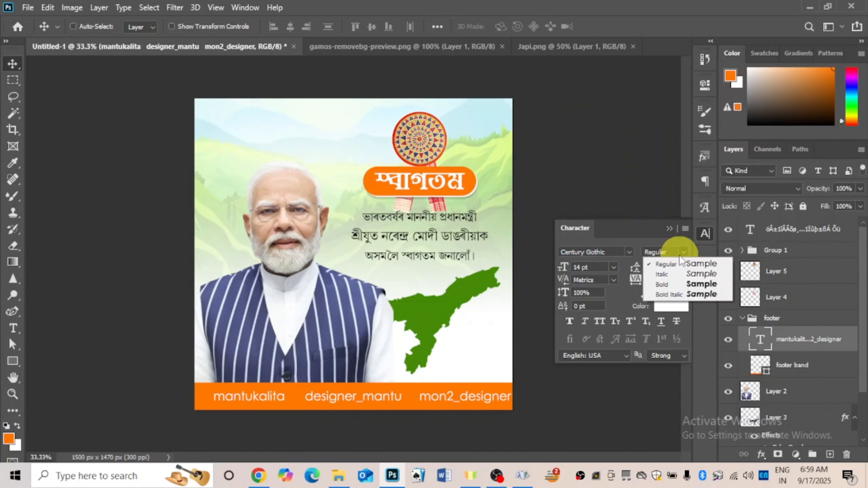
click(663, 284)
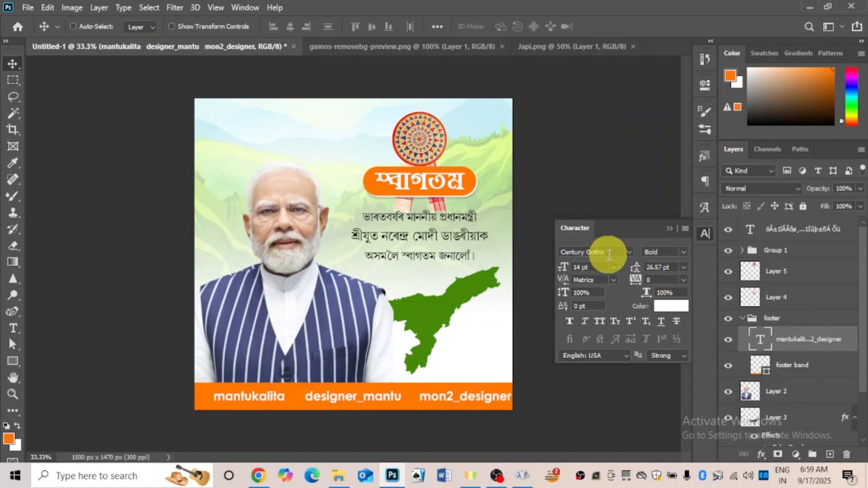
Set the footer handles' text to 12 pt and switch its font style to Regular
click(614, 268)
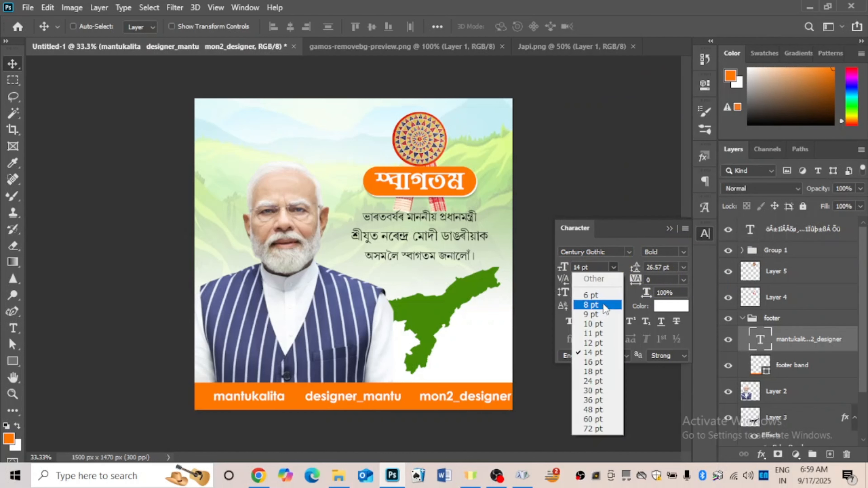
click(590, 342)
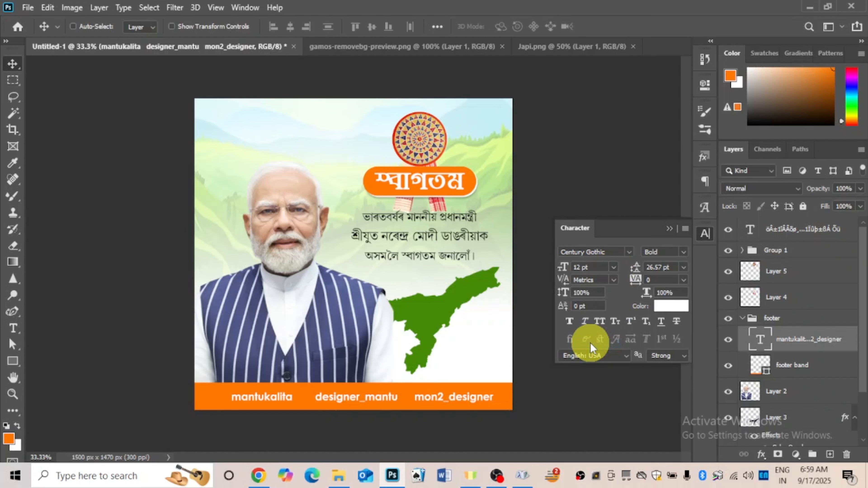
click(680, 252)
click(668, 265)
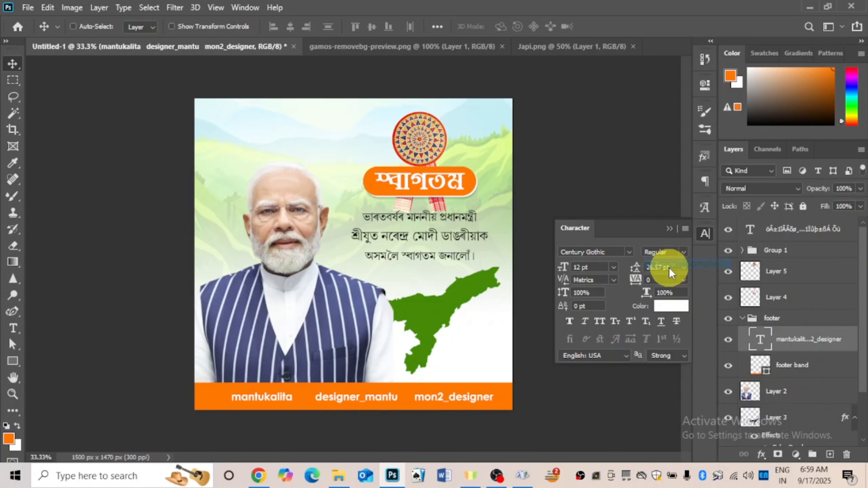
Set the footer handles' text size to 11 pt and adjust the spaces between the three handles to leave room for icons
click(613, 267)
click(587, 331)
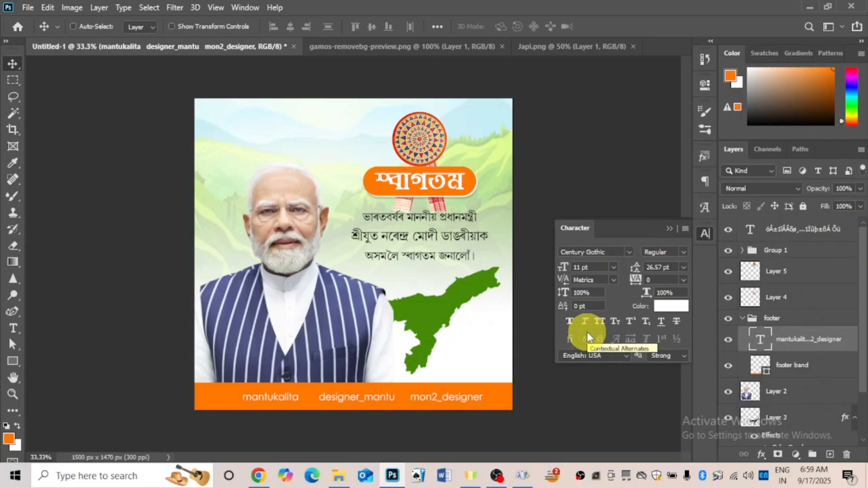
double_click(760, 339)
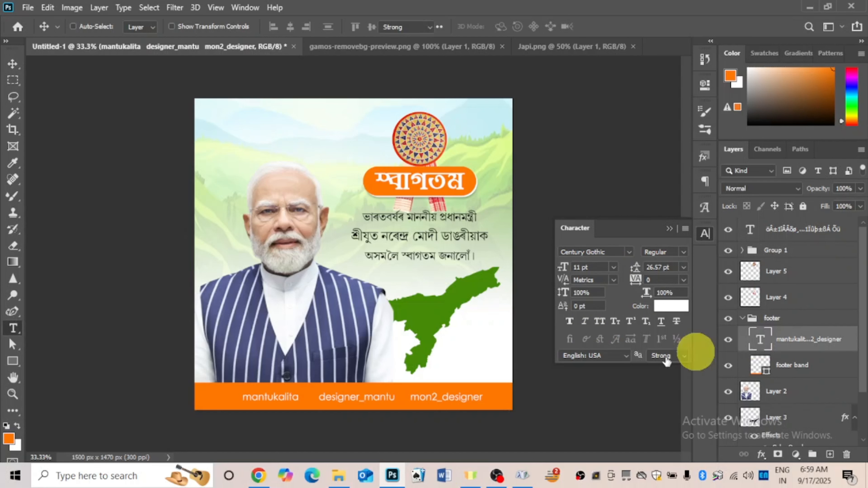
click(412, 401)
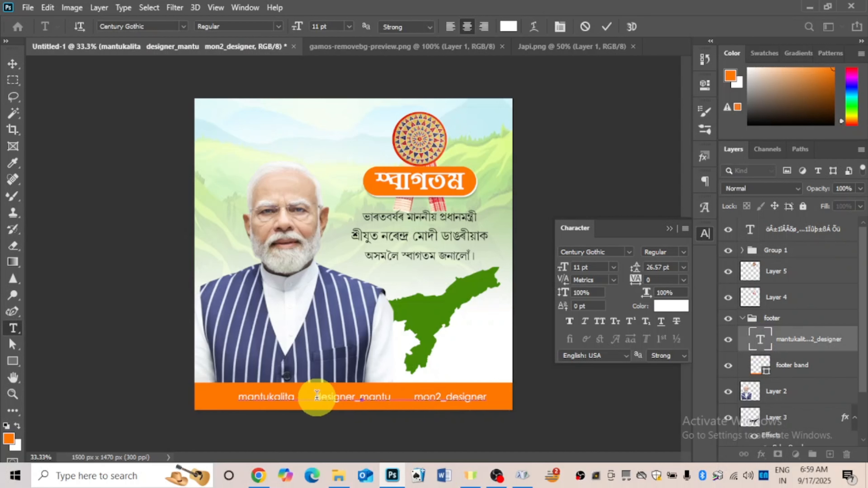
click(409, 401)
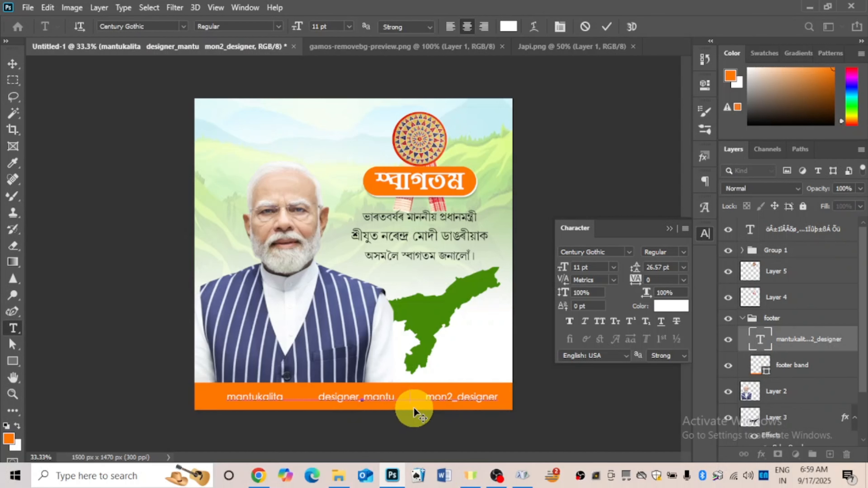
click(312, 398)
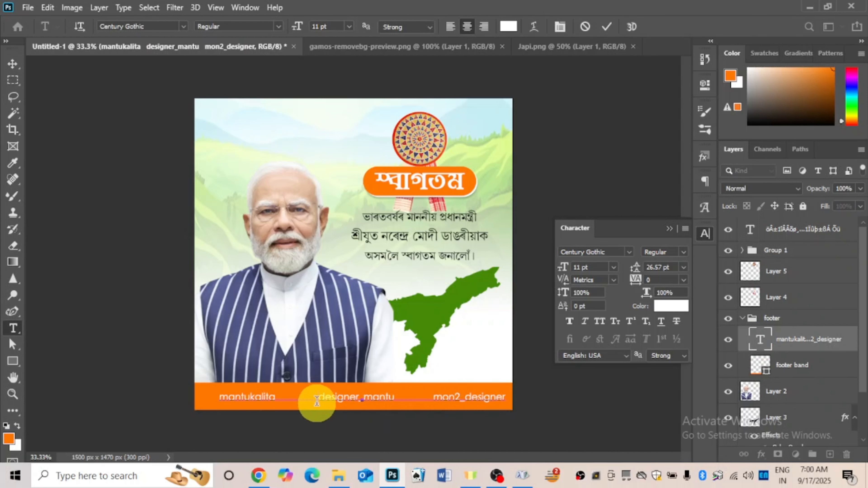
key(BackSpace)
key(BackSpace)
key(BackSpace)
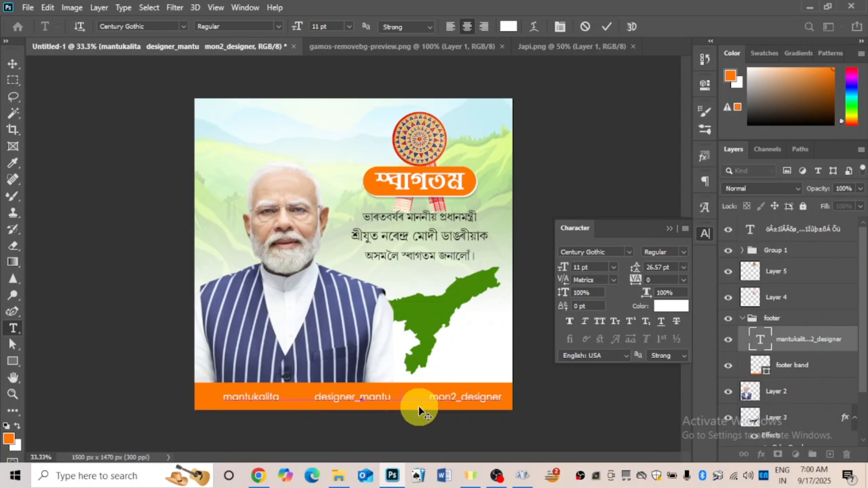
click(412, 402)
key(BackSpace)
key(BackSpace)
key(BackSpace)
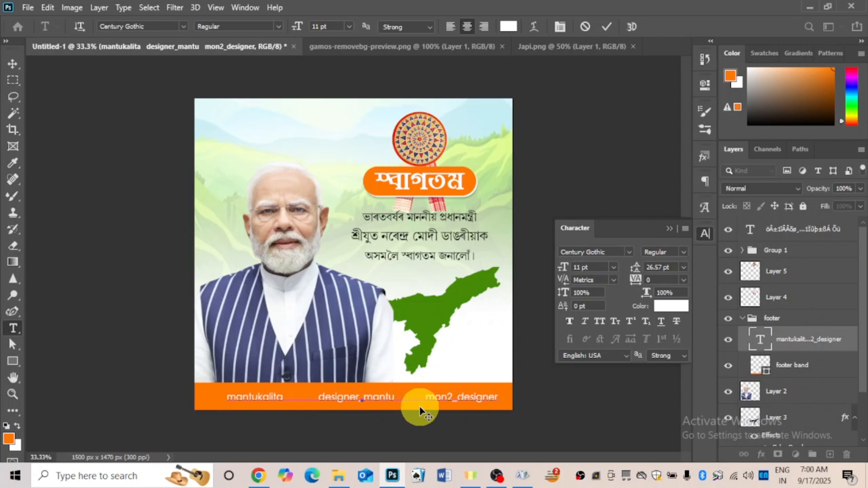
Try Franklin Gothic Medium Cond on the footer handles and restore Century Gothic
click(629, 255)
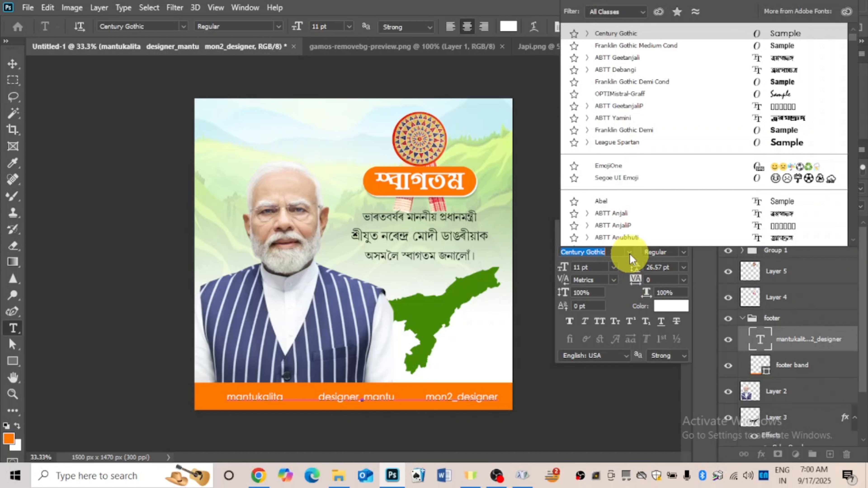
click(672, 46)
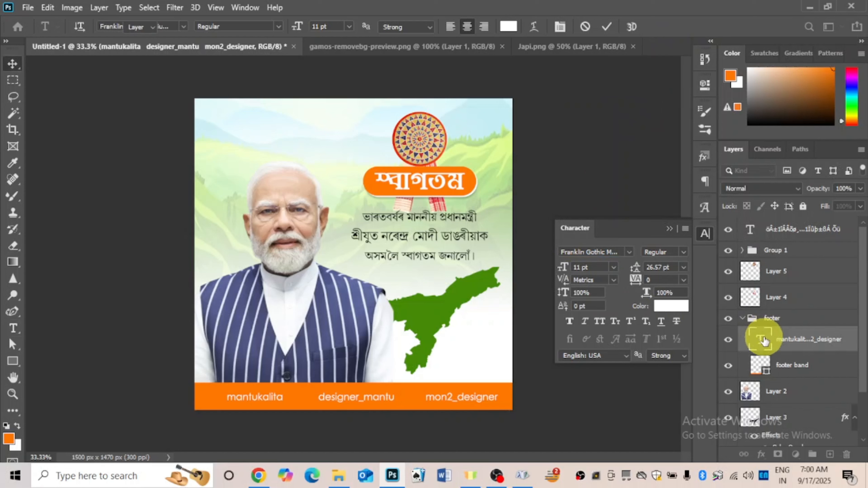
double_click(764, 339)
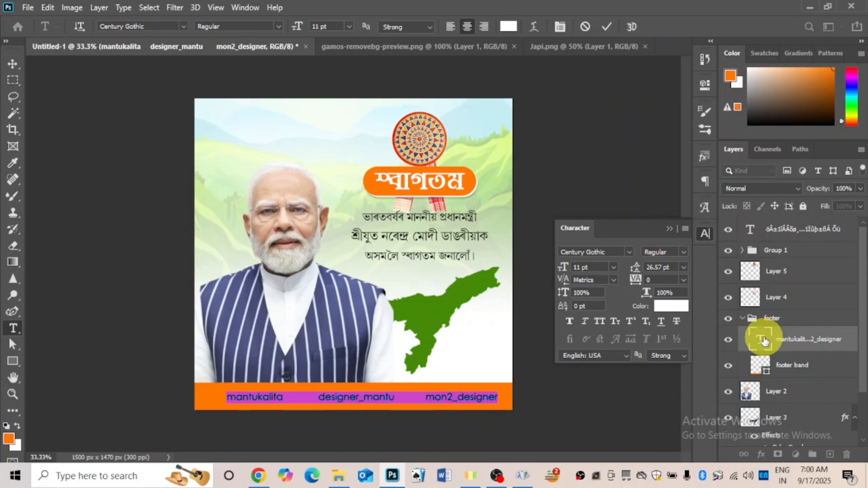
click(629, 252)
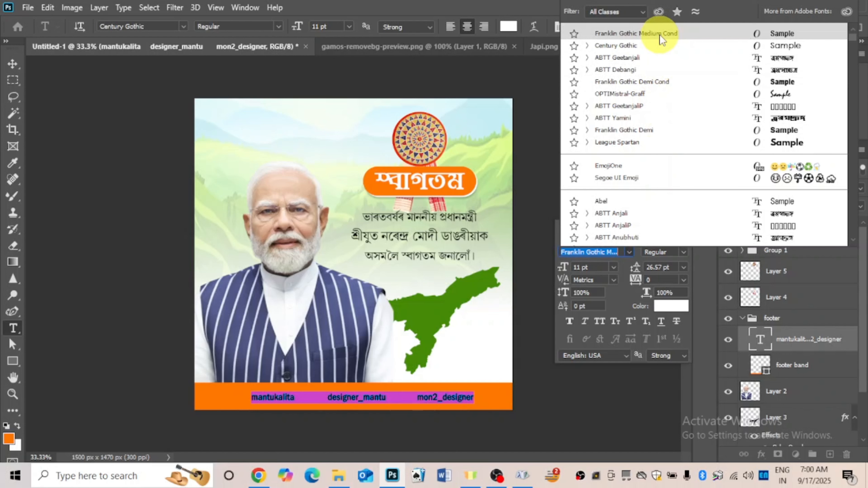
click(660, 43)
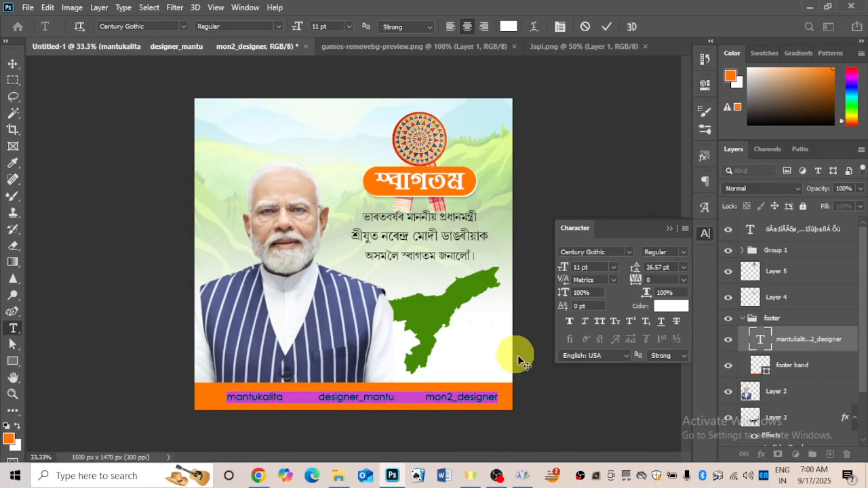
click(785, 340)
key(v)
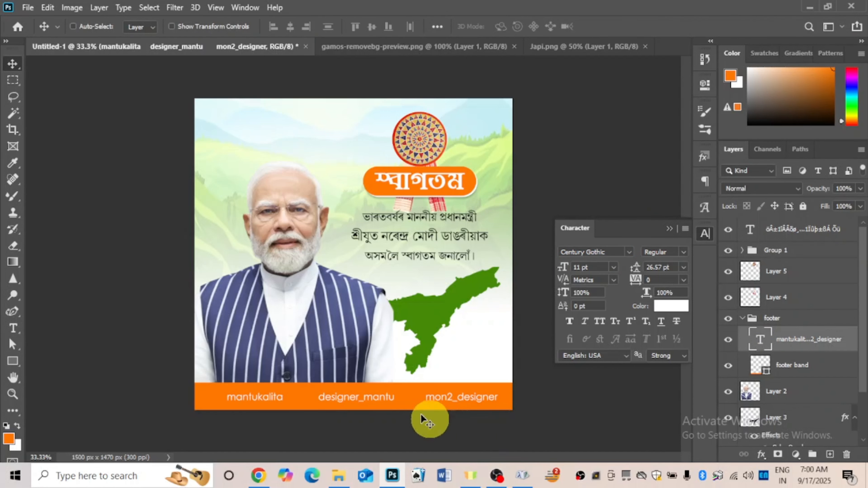
Open facebook.png and place its icon in the poster's orange footer, just before the first handle
click(28, 8)
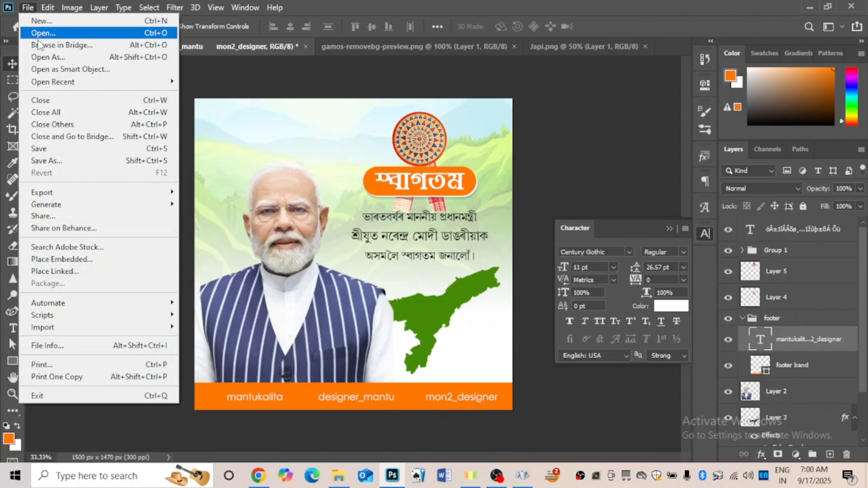
click(36, 32)
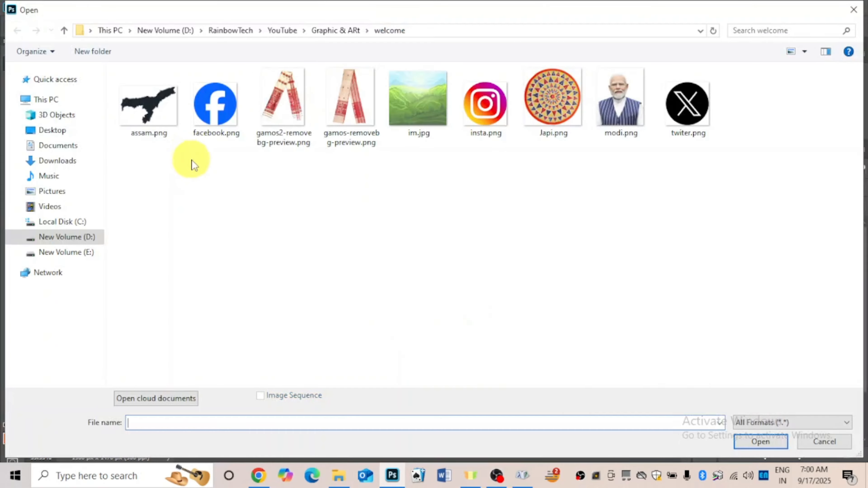
click(216, 120)
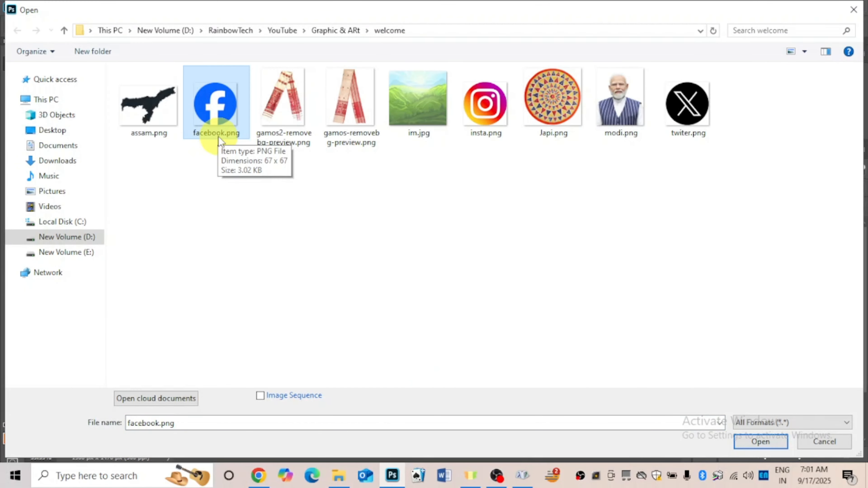
click(743, 441)
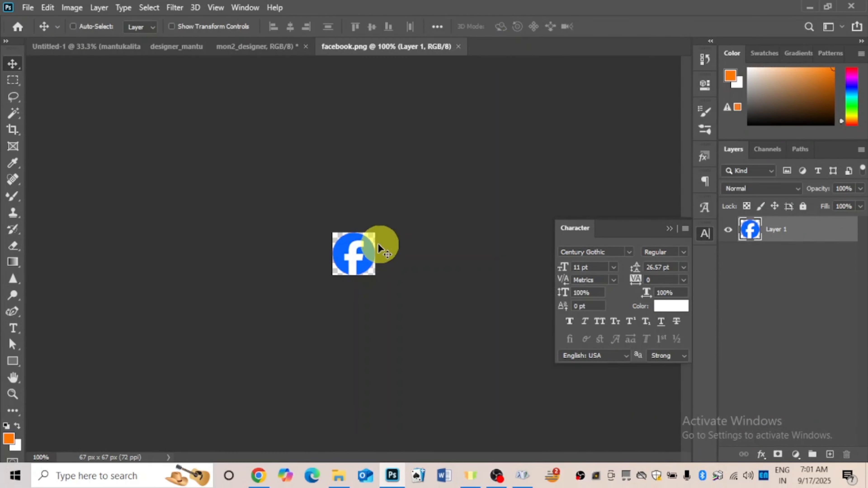
drag(356, 255, 291, 180)
drag(172, 50, 233, 405)
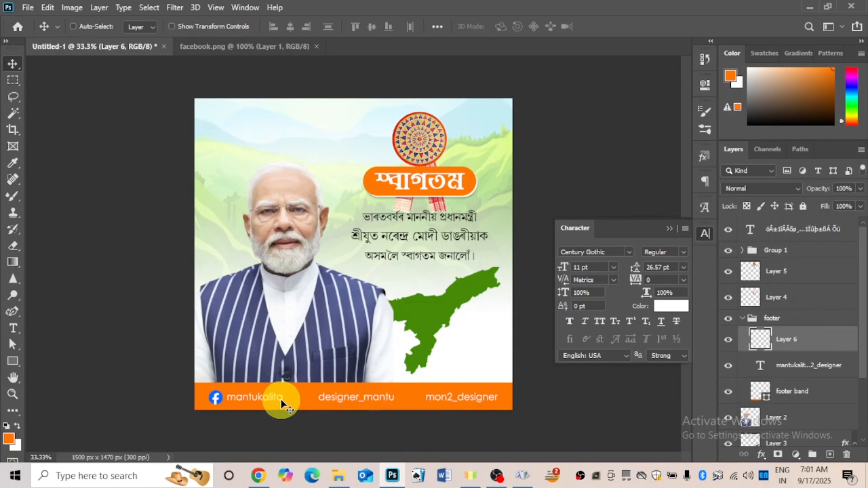
key(ctrl+t)
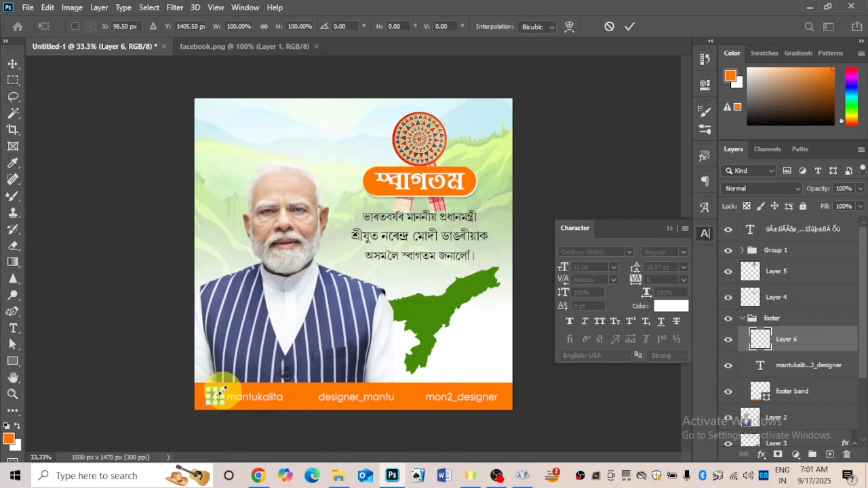
drag(229, 26, 254, 28)
text(120)
key(Return)
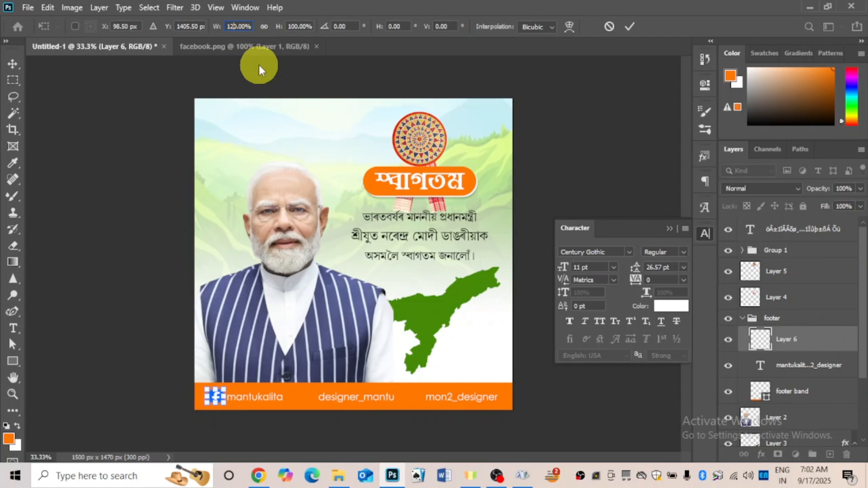
key(Escape)
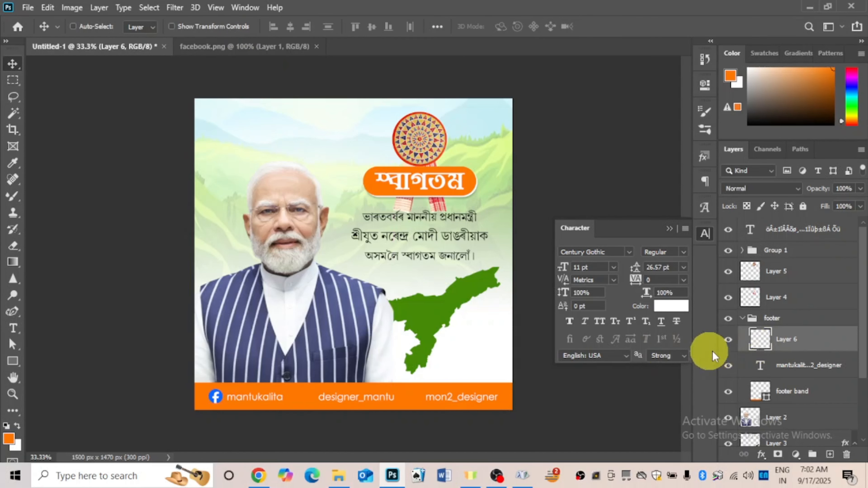
Scale the Facebook icon to 120% in both width and height
key(ctrl+t)
drag(236, 25, 226, 24)
text(120)
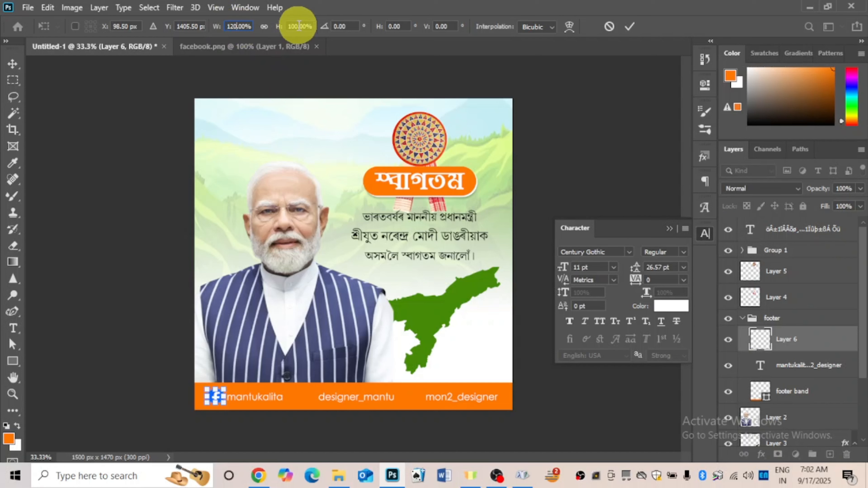
drag(298, 25, 288, 29)
text(120)
key(Return)
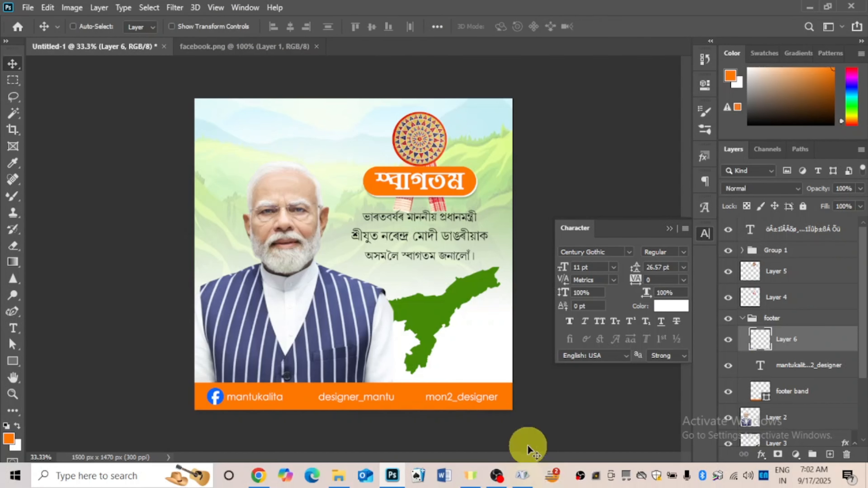
Open twiter.png and place the X icon in the poster's footer, just before the second handle
click(47, 7)
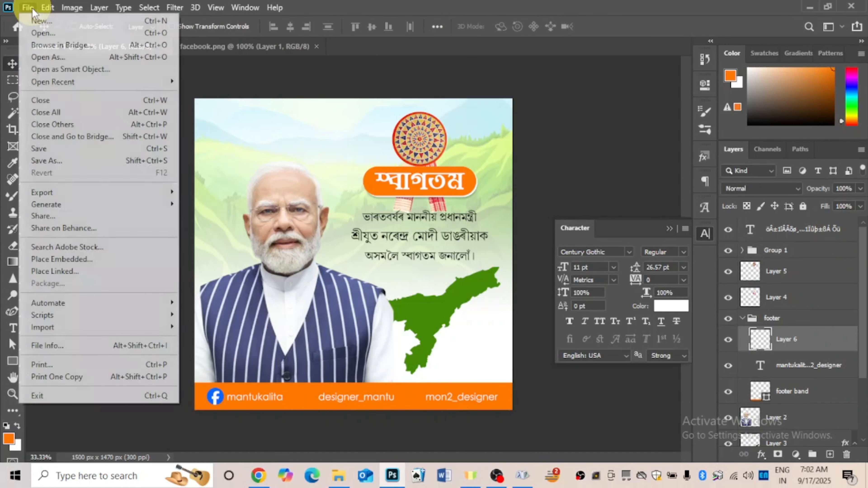
click(27, 7)
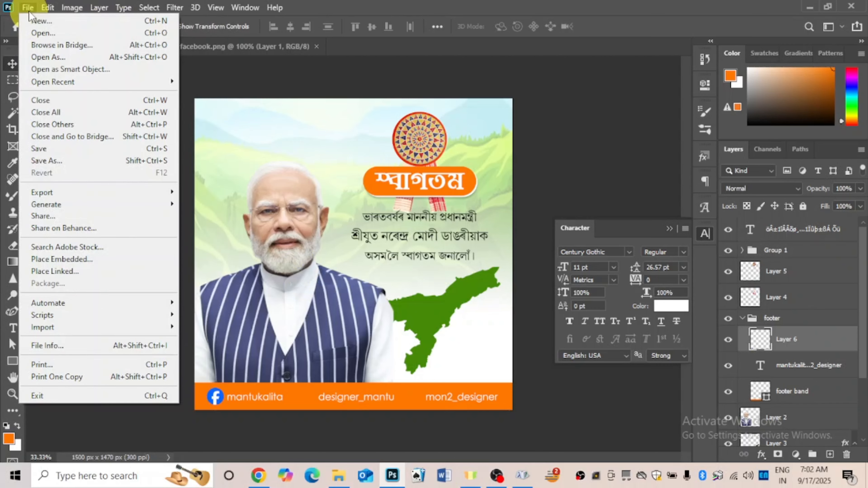
click(45, 33)
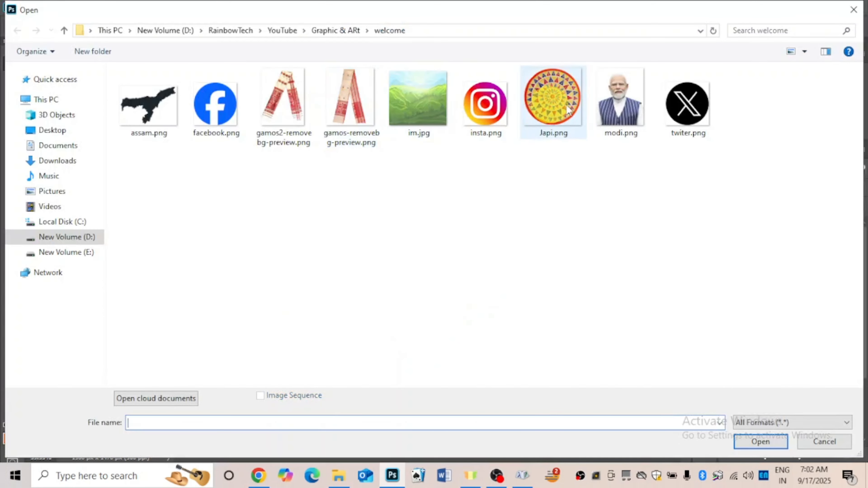
click(692, 119)
click(754, 440)
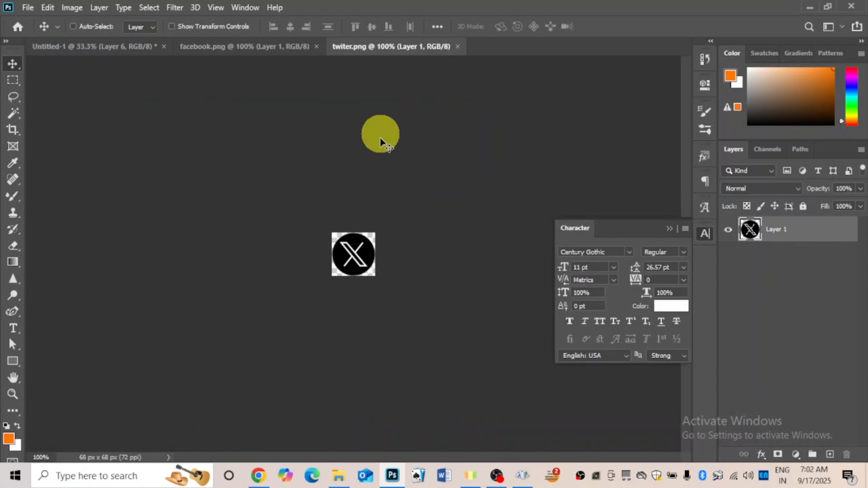
drag(361, 243, 308, 399)
Scale the X icon to 120% in both width and height and nudge it into line with the second handle
key(ctrl+t)
click(299, 27)
text(120)
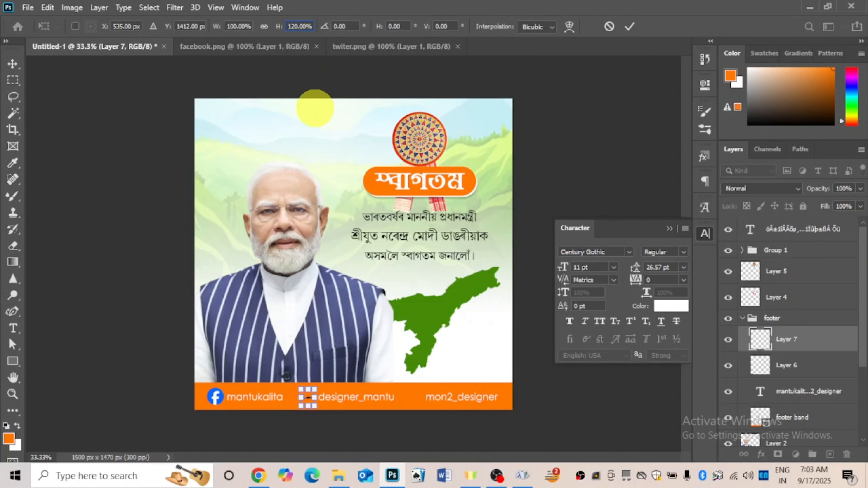
click(227, 26)
text(120)
key(Return)
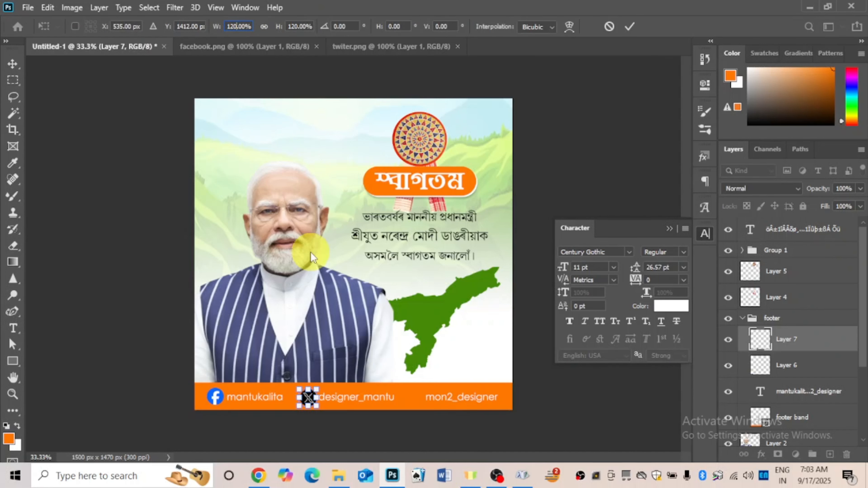
key(Return)
drag(335, 419, 336, 418)
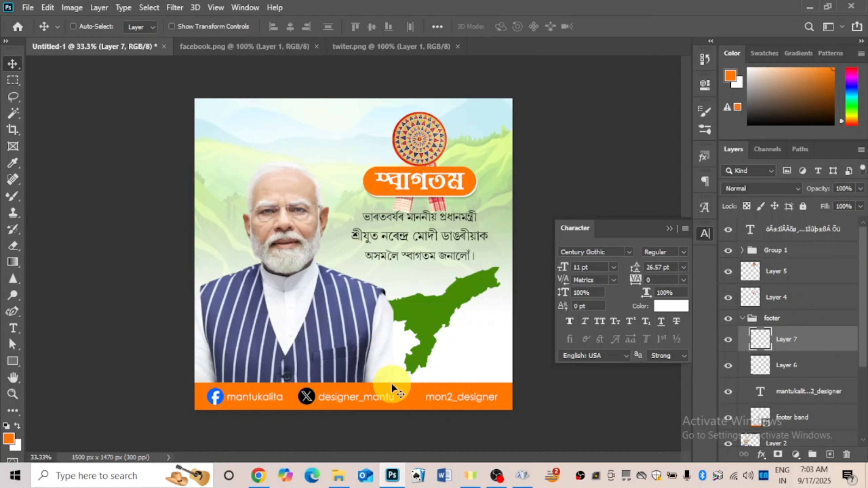
Select the three-line Assamese message under the heading badge and set its font style to Bold
right_click(417, 238)
click(453, 243)
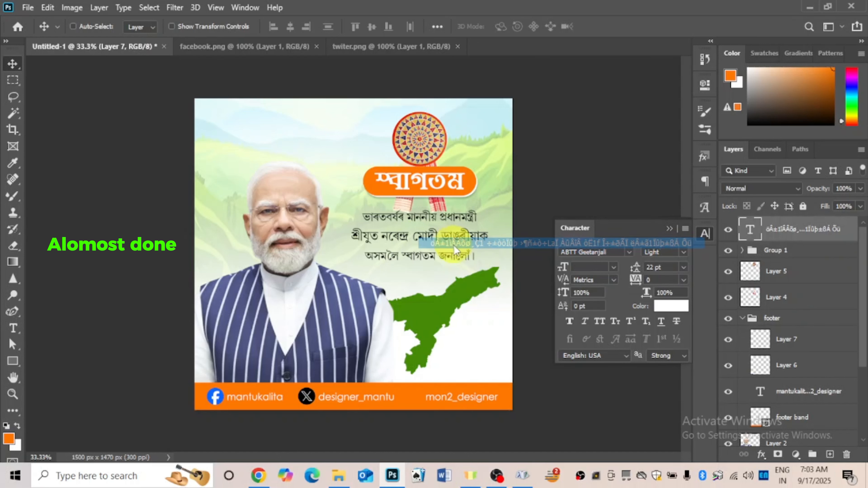
click(685, 252)
click(673, 284)
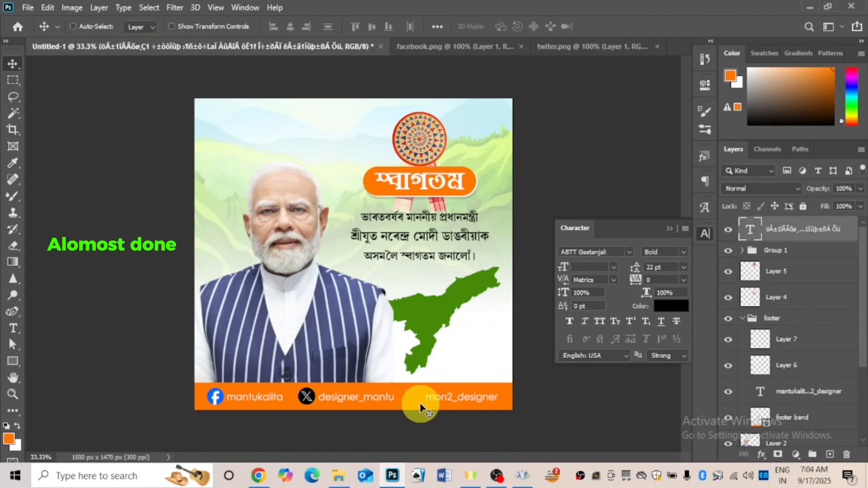
Open insta.png and place the Instagram icon in the poster's footer, just before the third handle
click(27, 7)
click(34, 24)
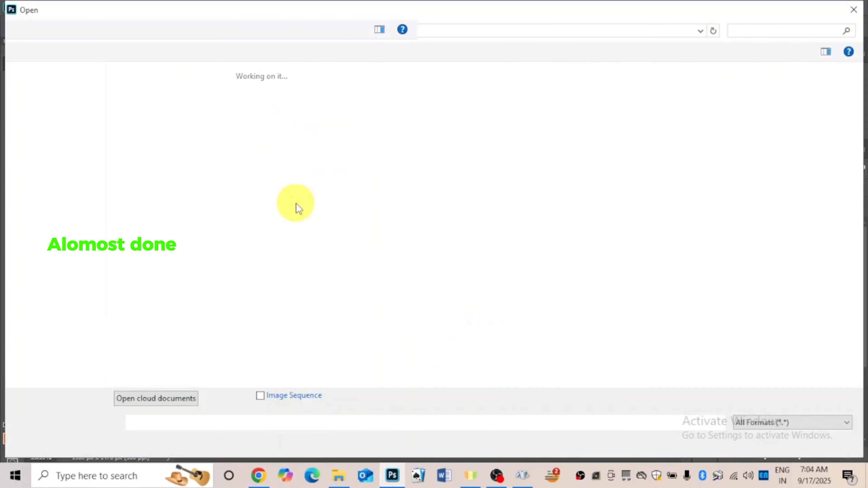
double_click(478, 130)
drag(335, 277, 413, 399)
Scale the Instagram icon to 120% in both width and height and nudge it into line with the third handle
key(ctrl+t)
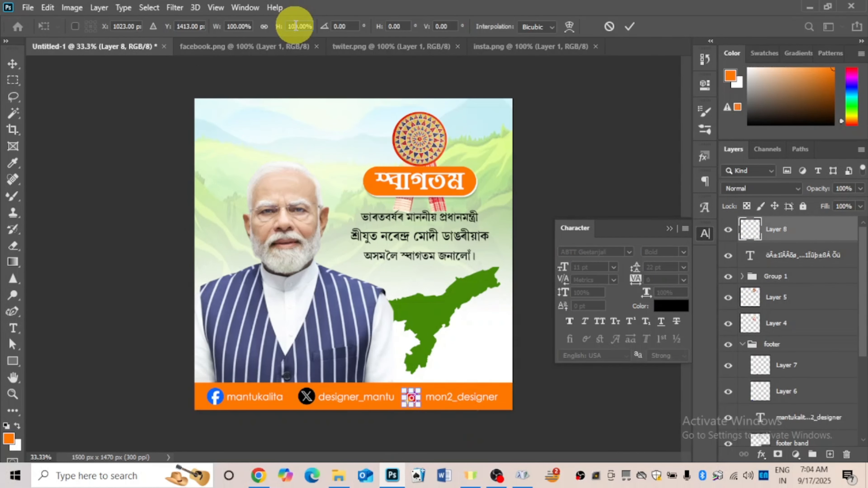
drag(296, 26, 341, 58)
text(12)
drag(226, 27, 234, 27)
text(12)
key(Return)
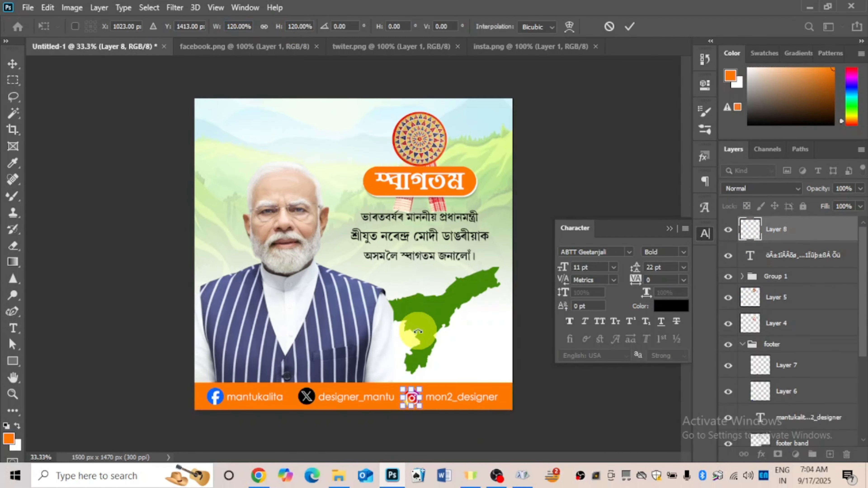
key(Return)
mouse_move(418, 406)
mouse_down()
mouse_move(426, 407)
mouse_move(420, 411)
mouse_up()
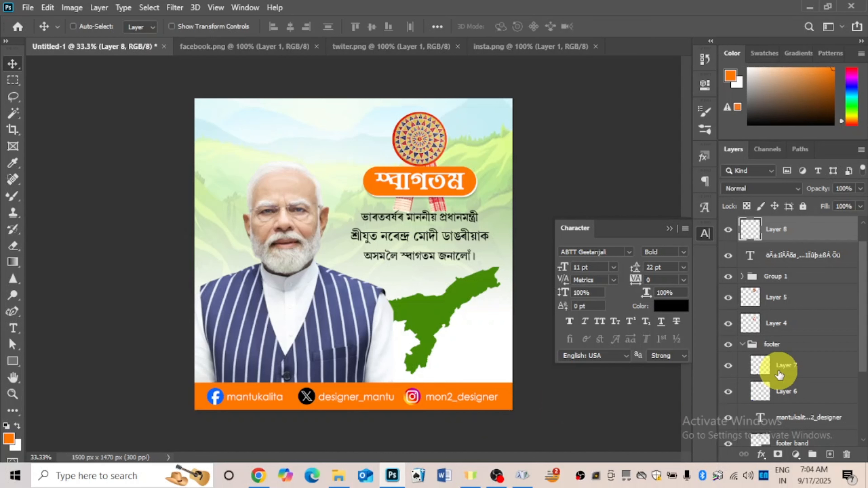
Move the Instagram icon's layer into the footer group, above the other two social icon layers
scroll(779, 376, down, 2)
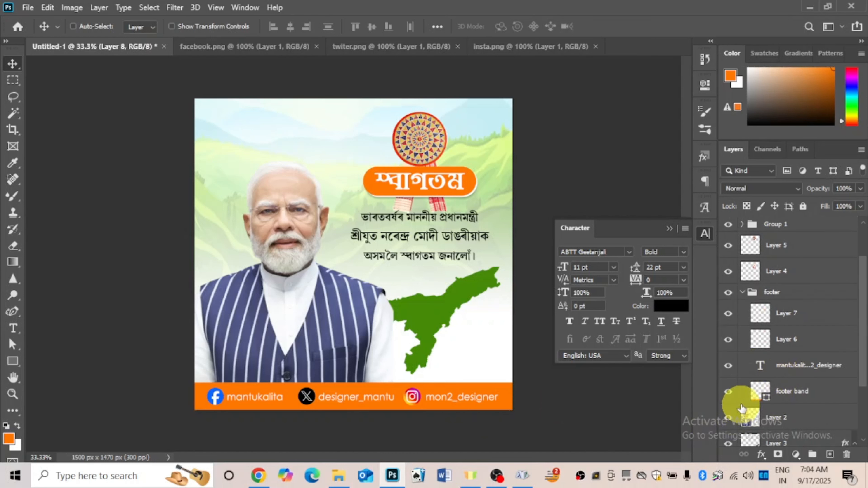
scroll(743, 405, down, 1)
scroll(742, 404, up, 2)
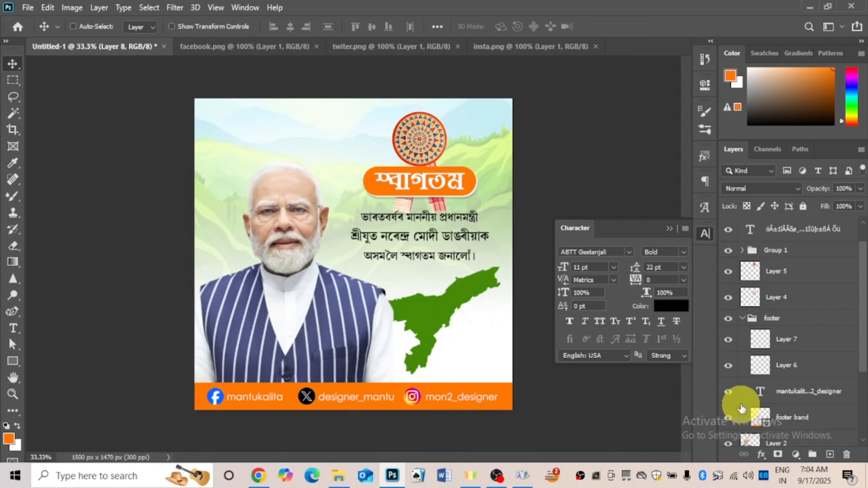
right_click(417, 400)
click(434, 326)
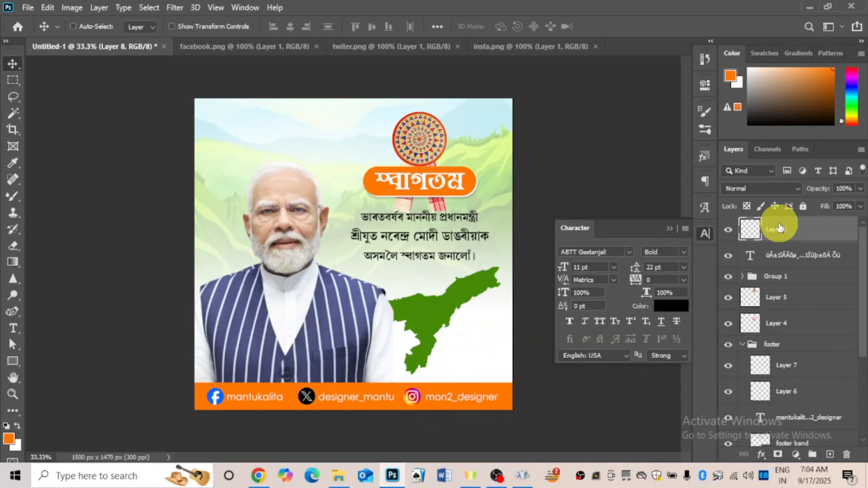
drag(780, 228, 775, 358)
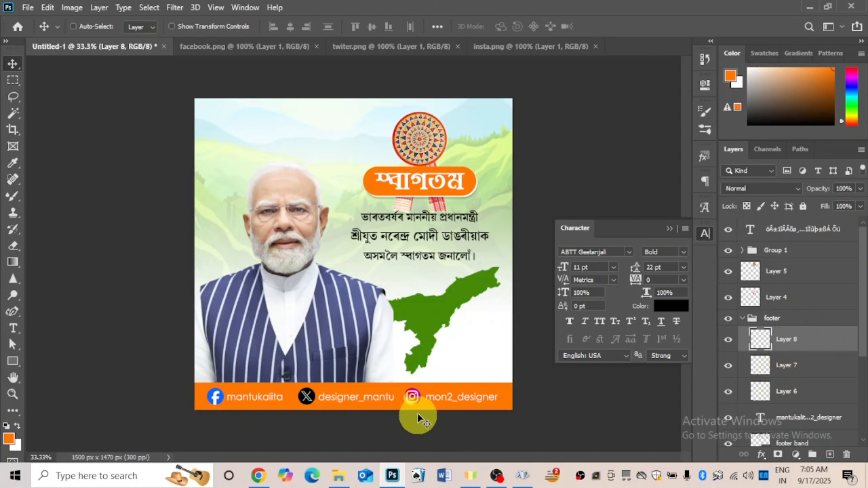
Shift the Instagram icon slightly closer to the third handle and check it together with the other two social icon layers
right_click(413, 401)
click(439, 341)
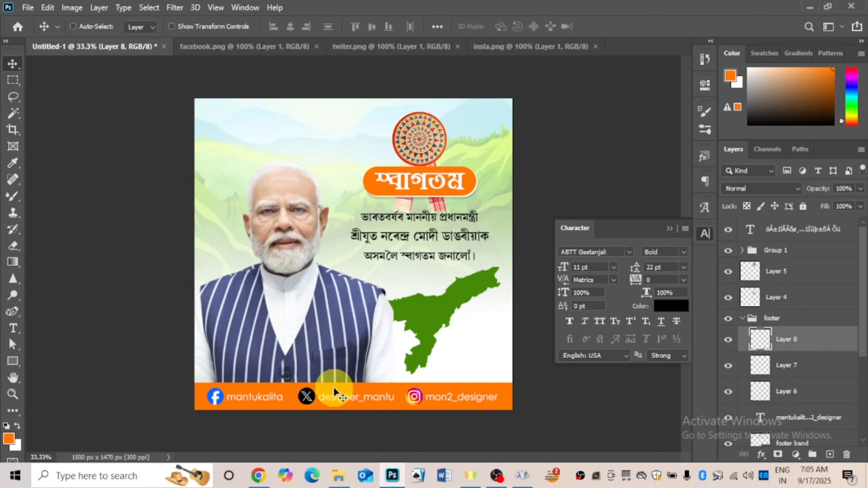
shift+click(787, 365)
shift+click(790, 390)
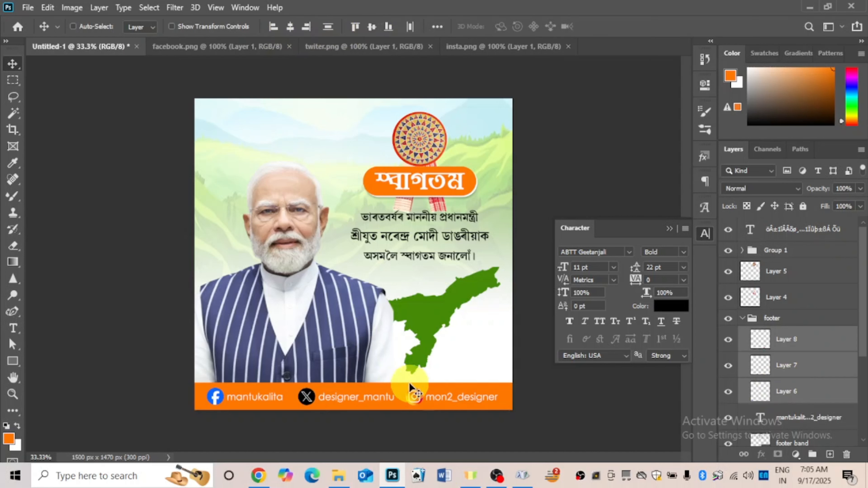
click(771, 347)
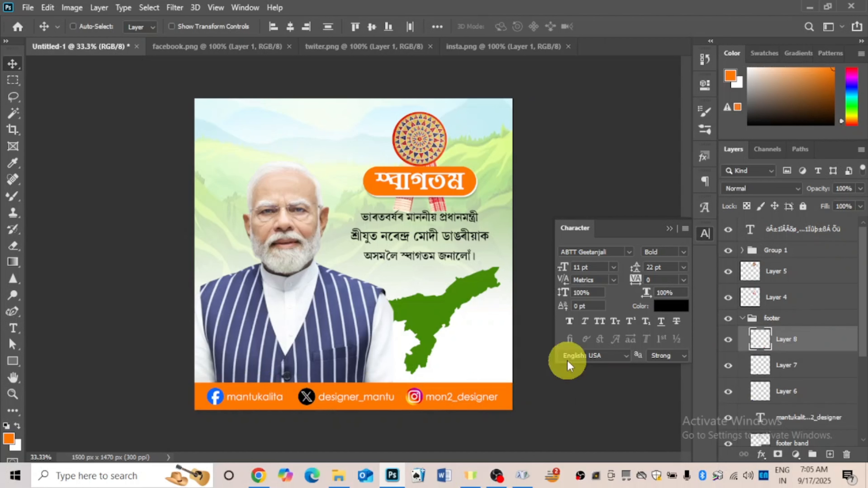
Adjust the spacing between the three handles in the footer text and shift the text line to the right, clear of the Facebook icon
double_click(761, 418)
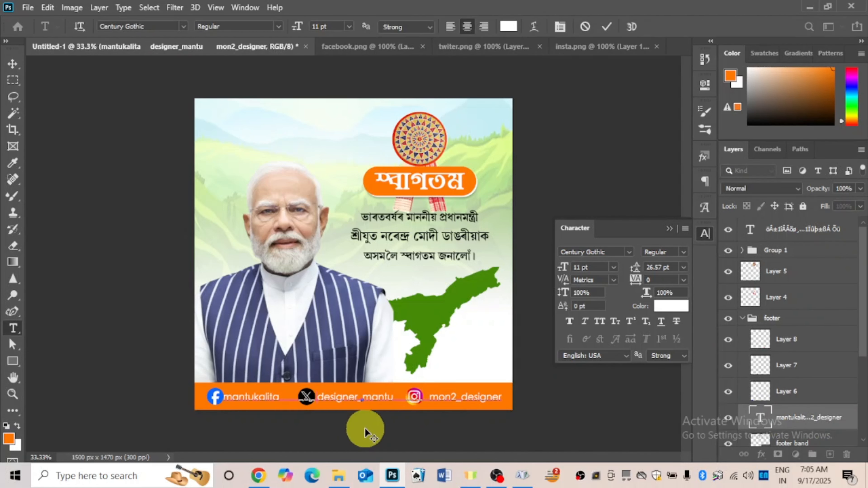
click(13, 64)
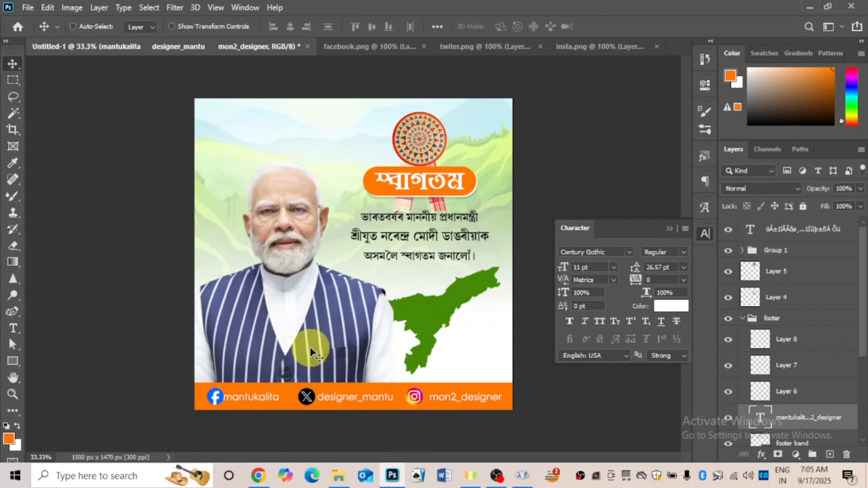
key(shift+Right)
key(shift+Right)
key(shift+Right)
Set the footer handles' font style to Bold and readjust their spacing and position so each handle sits beside its icon
click(683, 252)
click(657, 284)
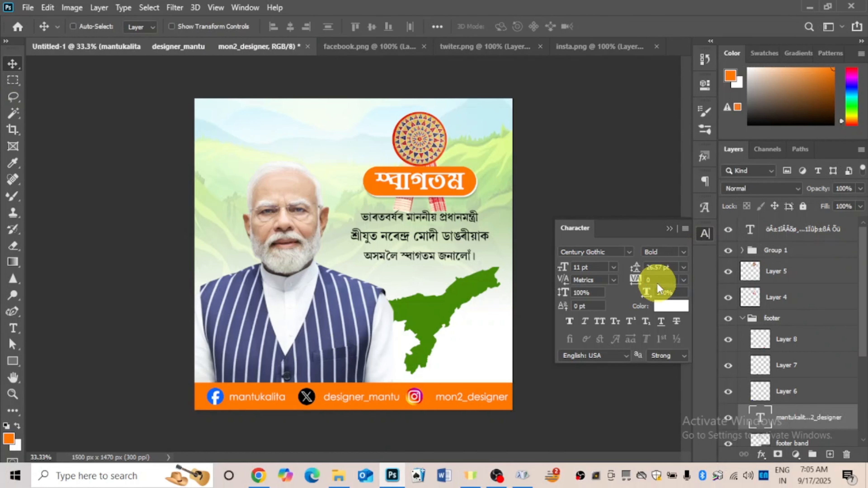
double_click(760, 417)
click(326, 400)
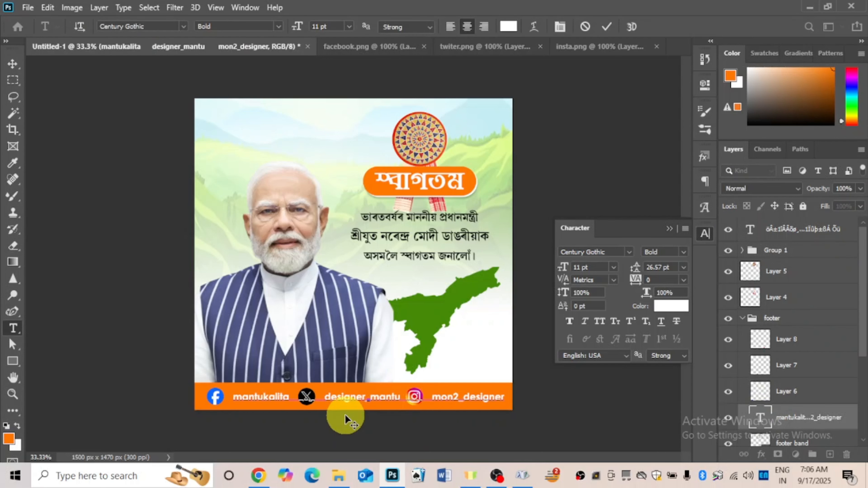
click(12, 64)
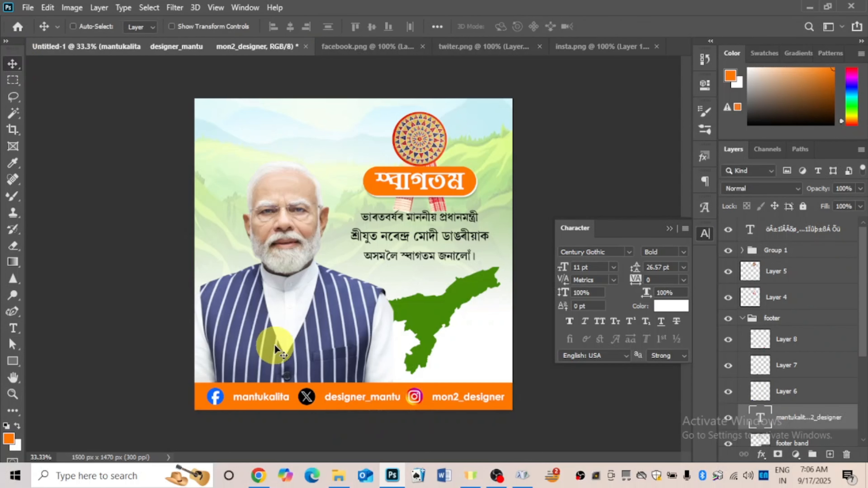
drag(275, 347, 272, 346)
Close the source images insta.png, twiter.png and facebook.png, keeping only the poster document open
click(590, 47)
key(ctrl+w)
click(515, 50)
key(ctrl+w)
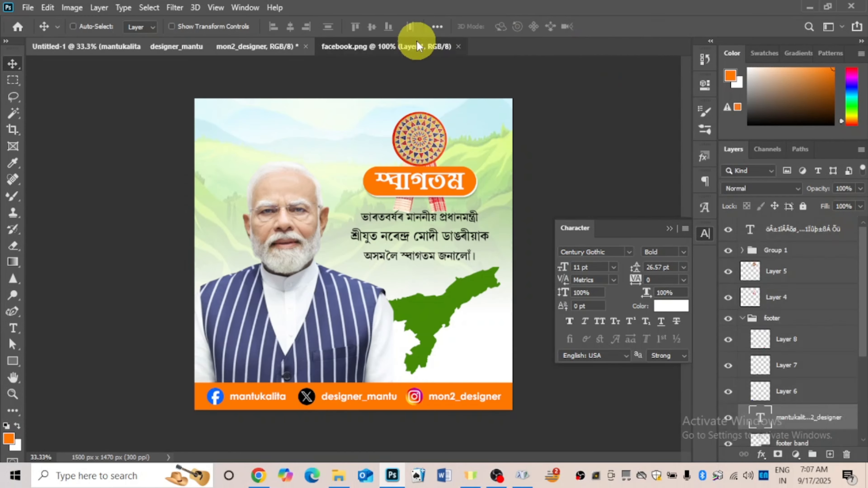
click(411, 47)
key(ctrl+w)
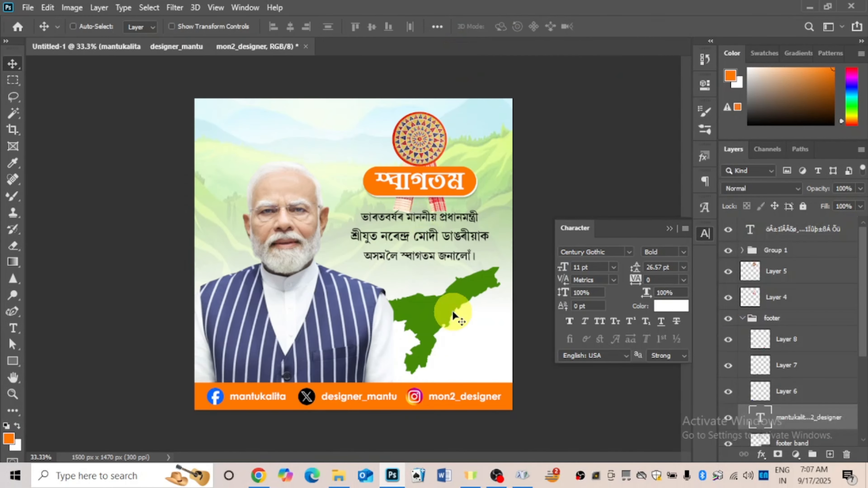
Collapse the character settings and preview the finished poster enlarged in full-screen mode on a black background
click(669, 228)
key(f)
key(f)
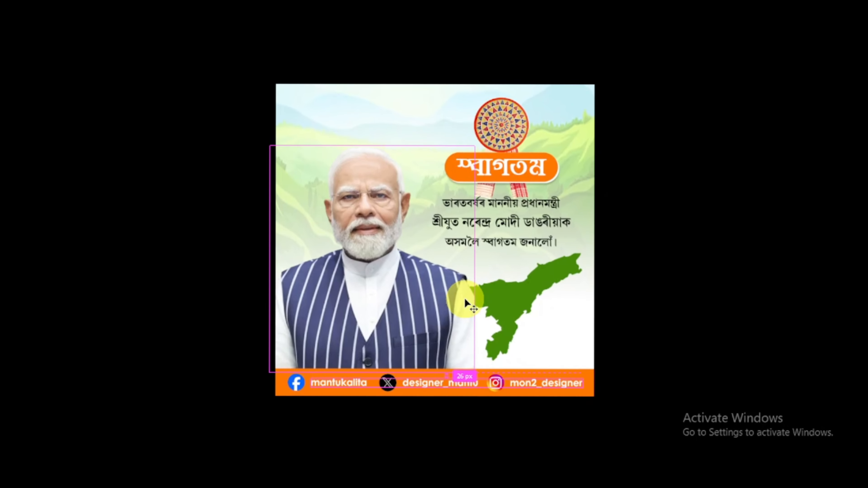
key(ctrl+plus)
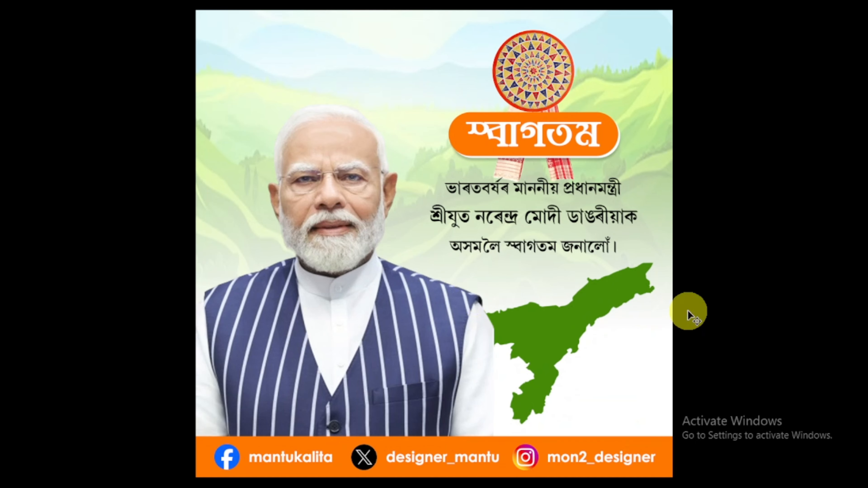